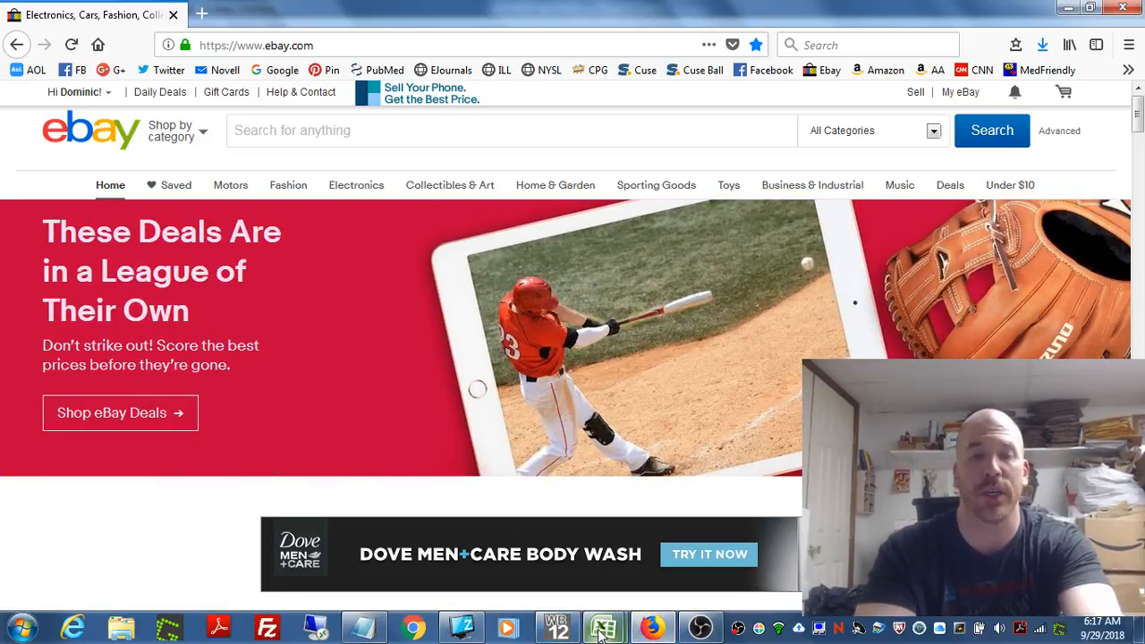
Step: Switch to the Collectibles_sales.xlsx workbook in Excel and open its blank Sheet2
{"action": "mouse_move", "coordinate": [604, 631]}
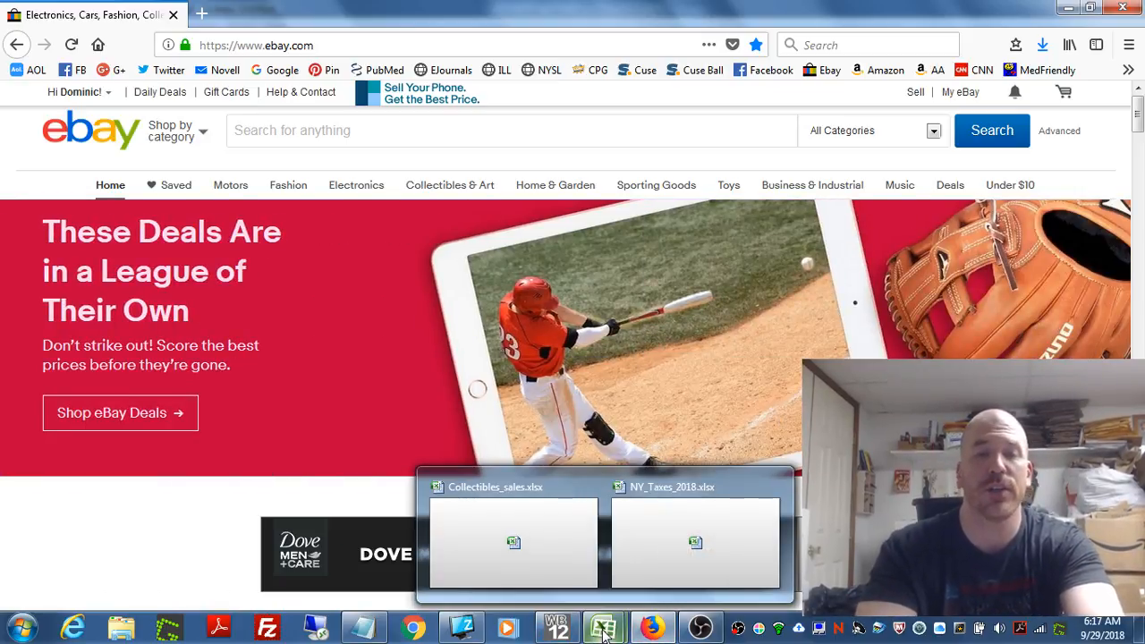
{"action": "left_click", "coordinate": [537, 563]}
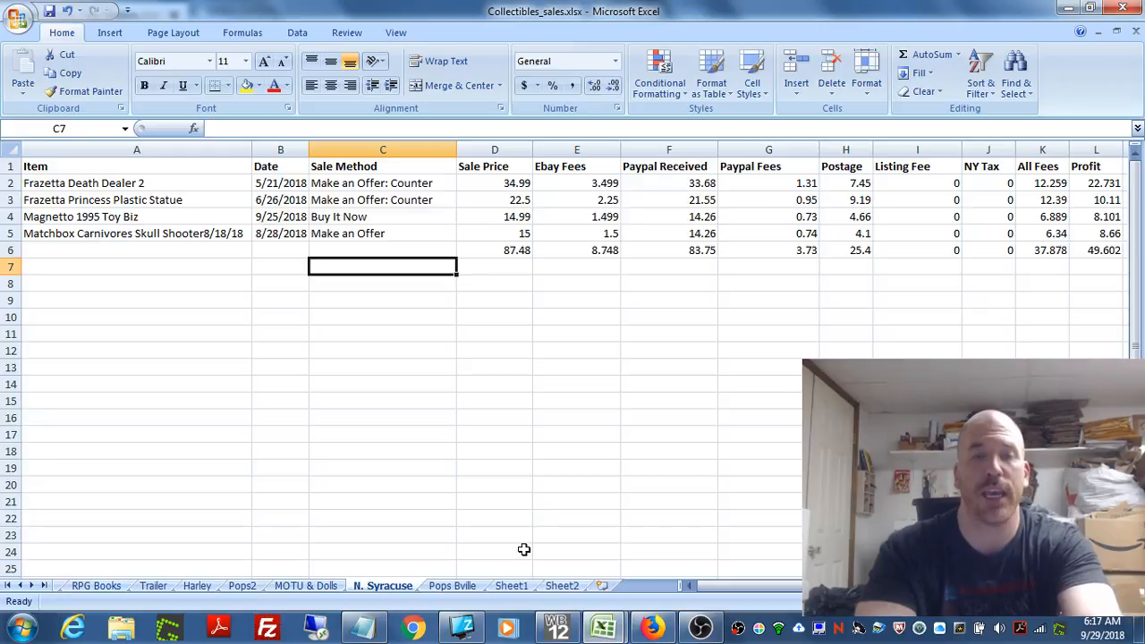
{"action": "left_click", "coordinate": [564, 586]}
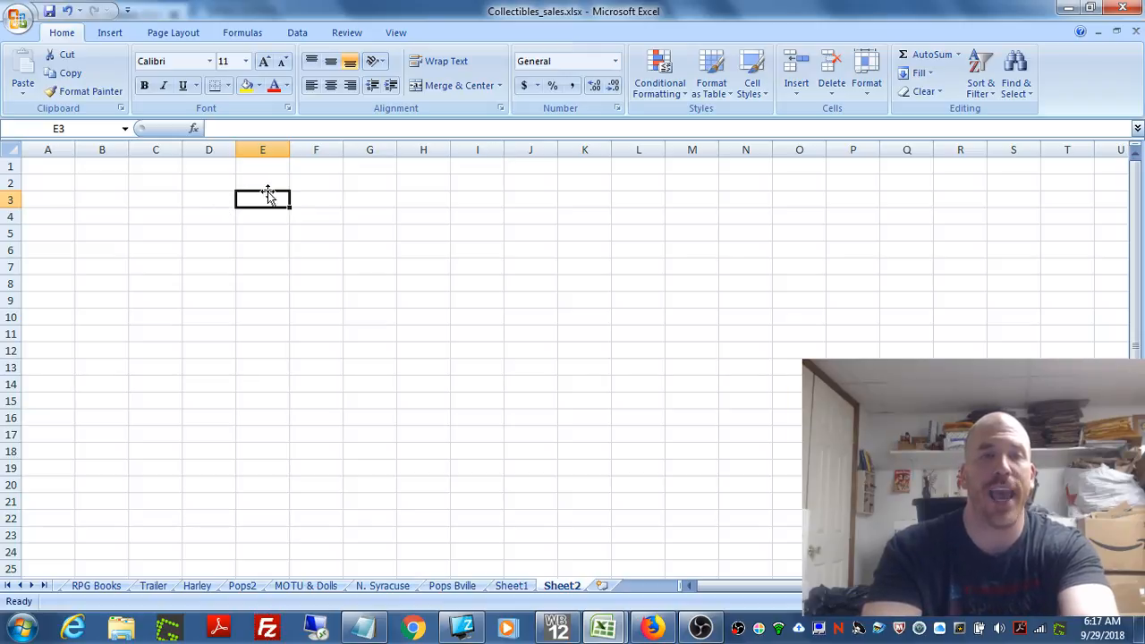
{"action": "left_click", "coordinate": [197, 202]}
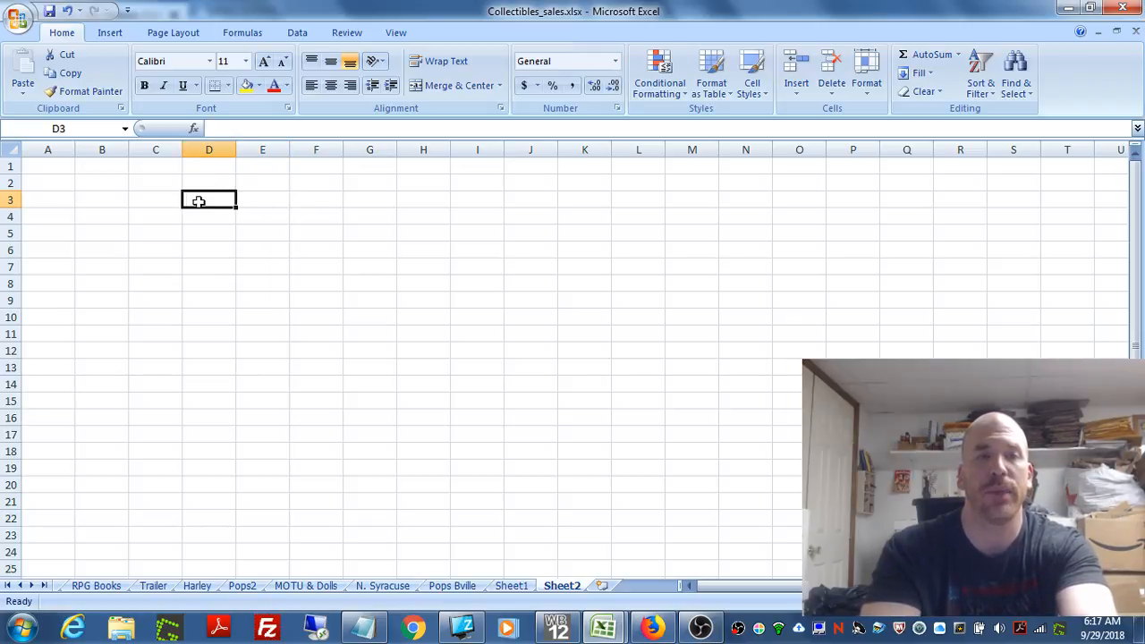
{"action": "left_click", "coordinate": [256, 203]}
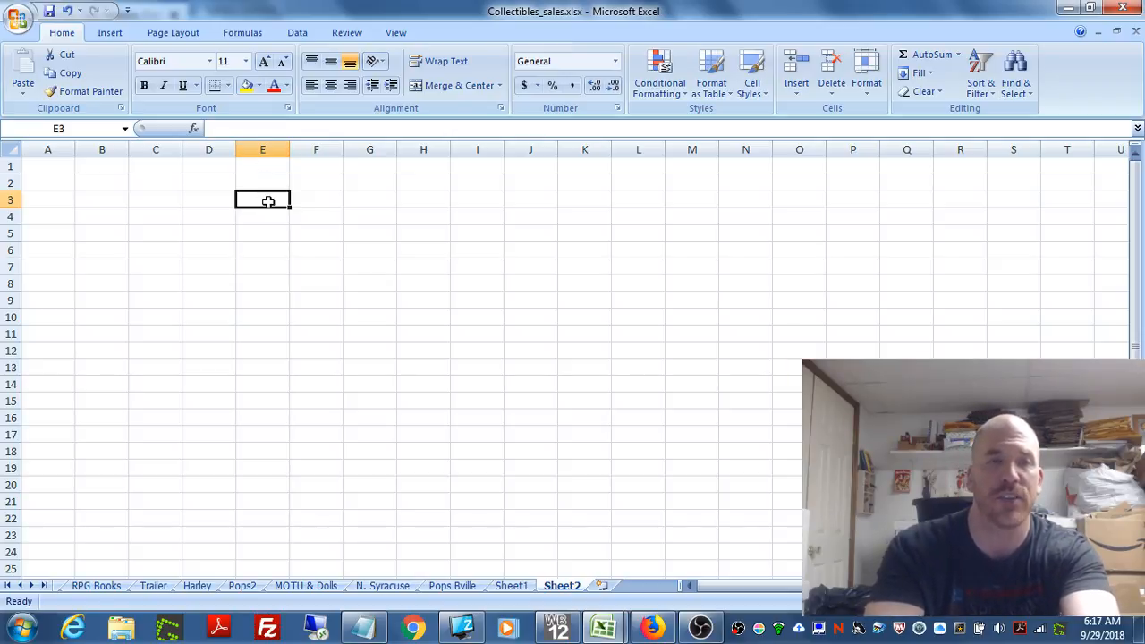
{"action": "left_click", "coordinate": [386, 334]}
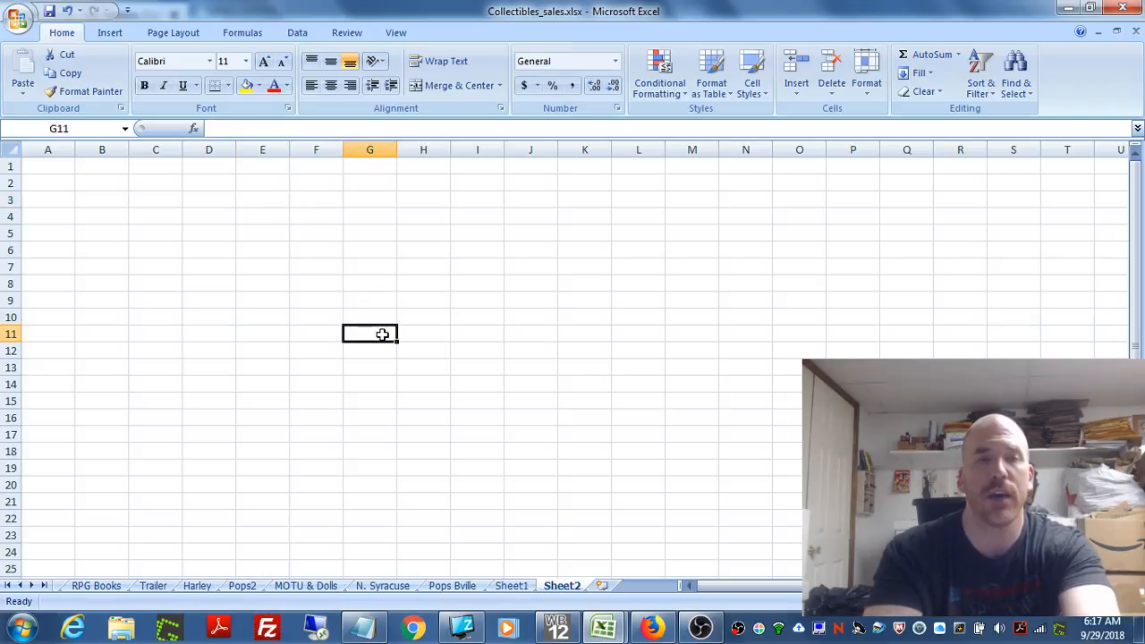
{"action": "left_click", "coordinate": [536, 315]}
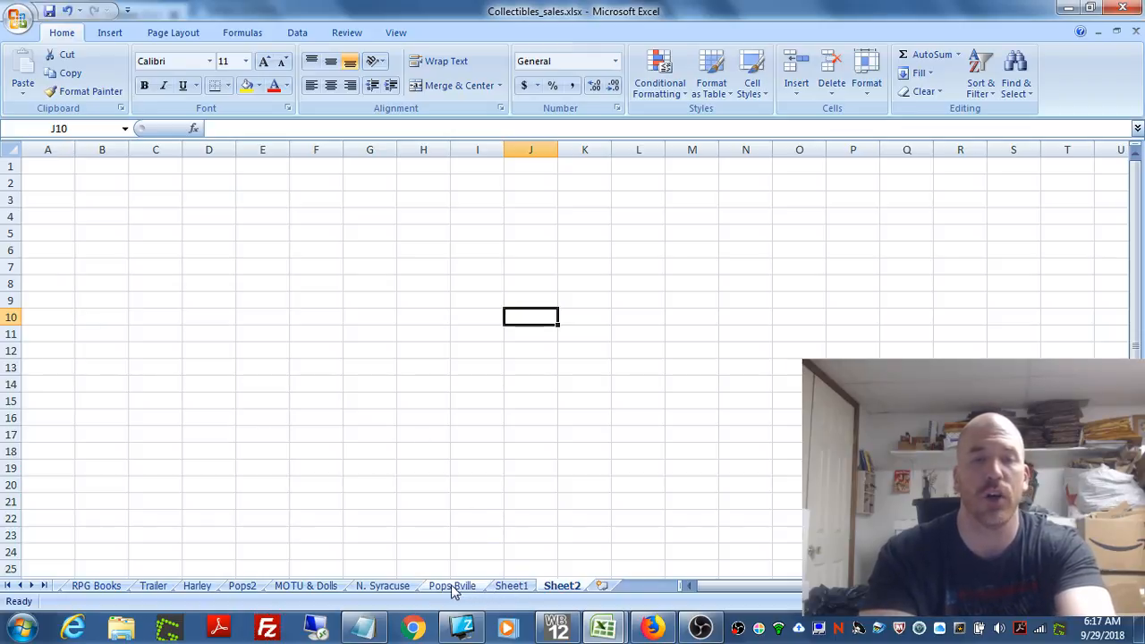
Step: Open the N. Syracuse sheet and examine its Item, Date and Sale Method columns and the sale method entries
{"action": "left_click", "coordinate": [381, 586]}
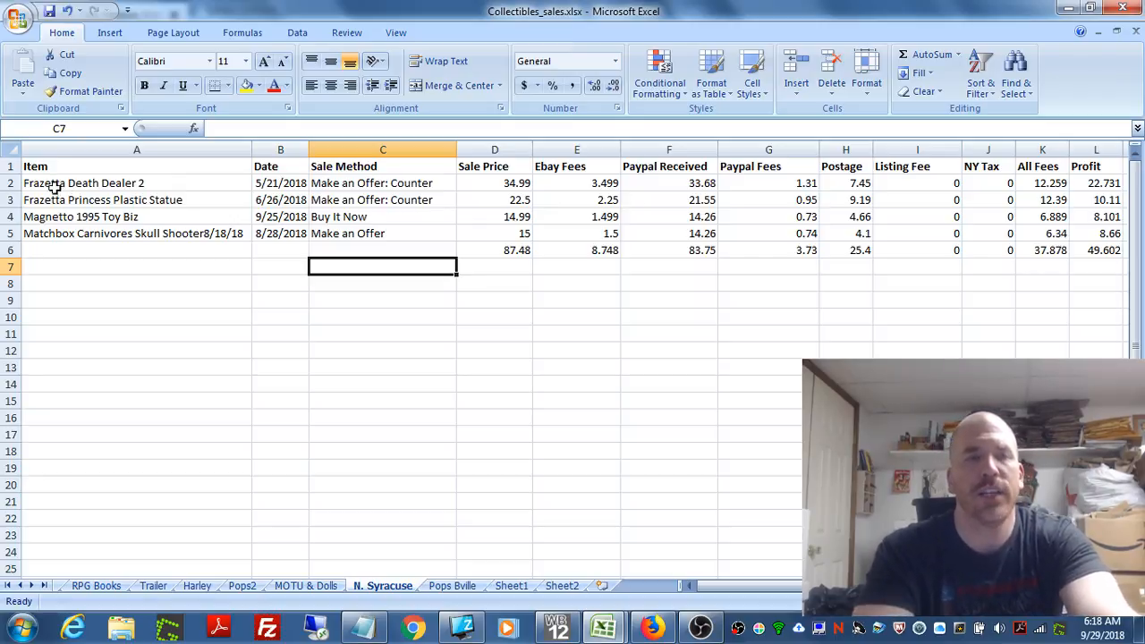
{"action": "left_click", "coordinate": [34, 170]}
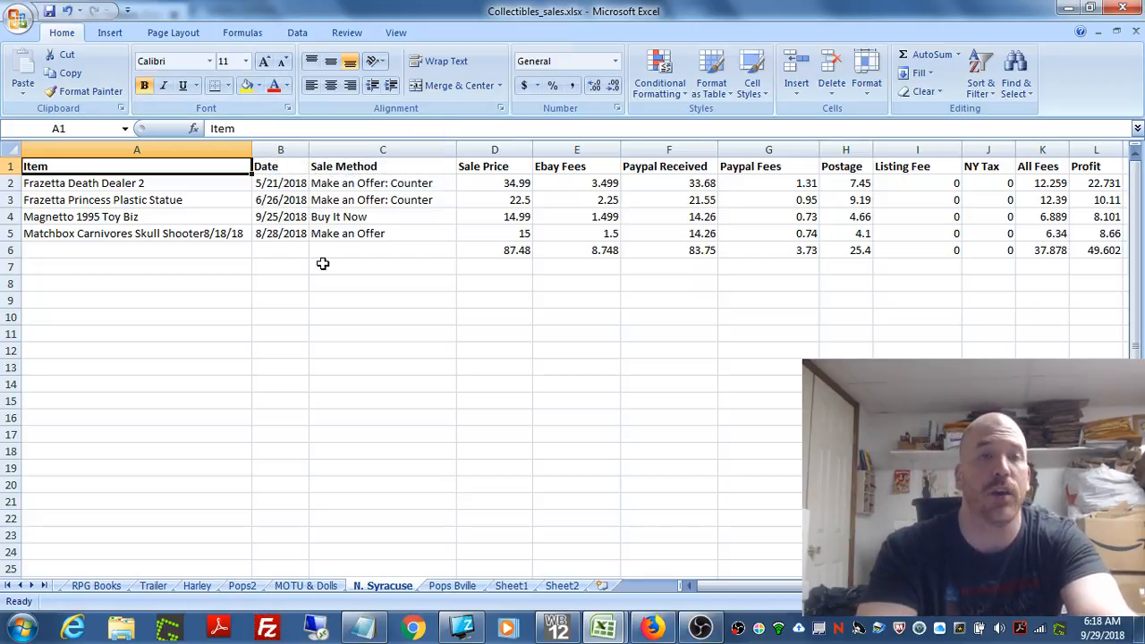
{"action": "left_click", "coordinate": [203, 198]}
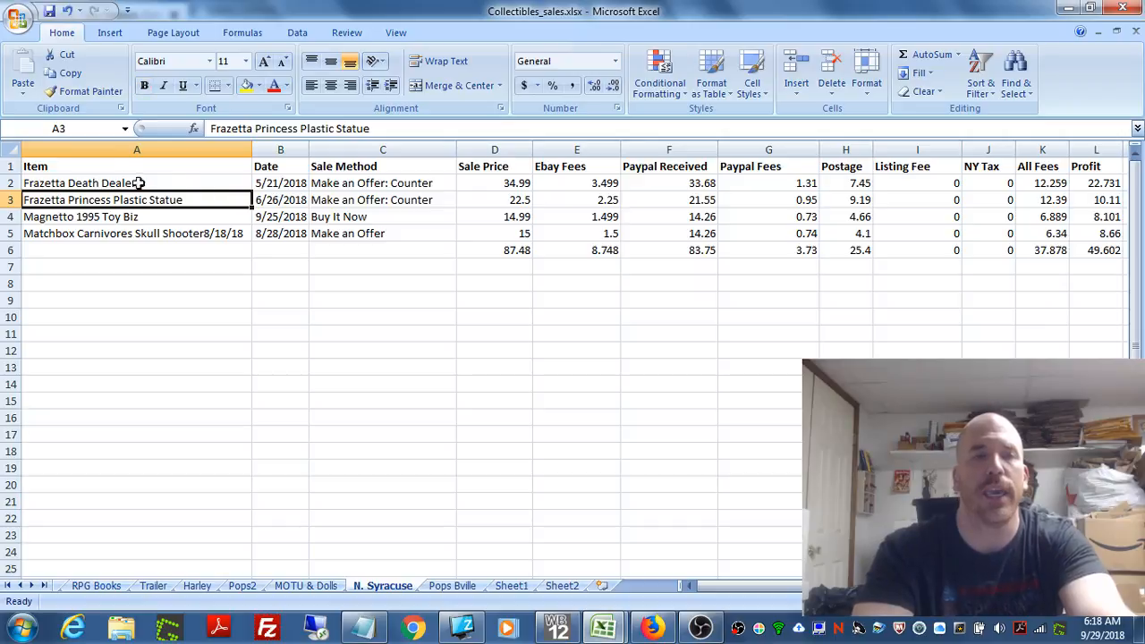
{"action": "left_click", "coordinate": [109, 169]}
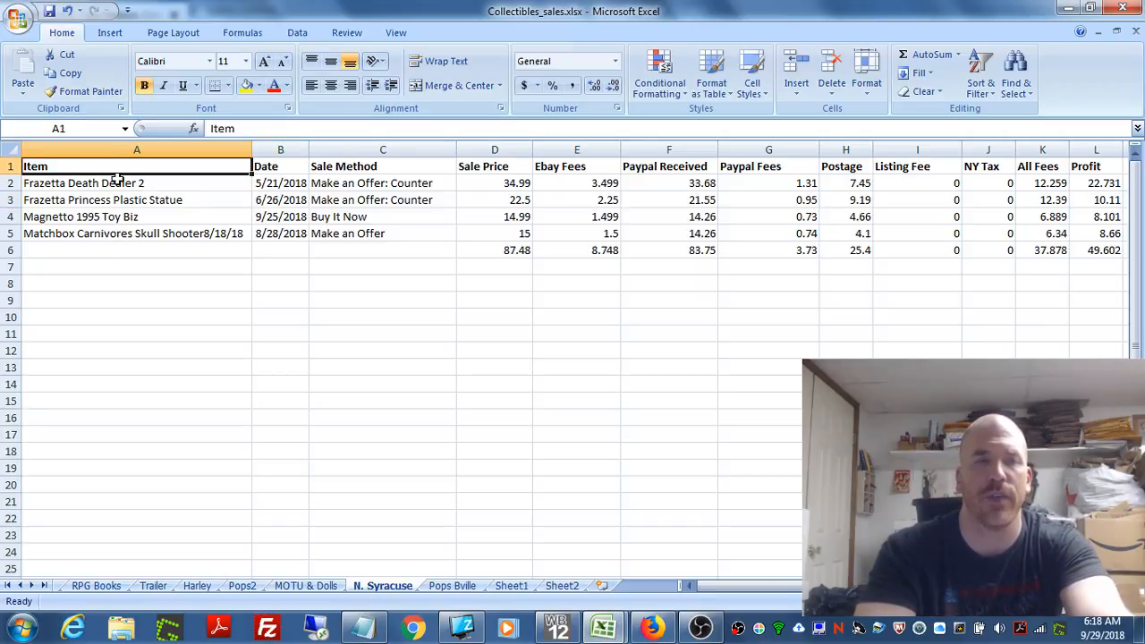
{"action": "left_click", "coordinate": [279, 169]}
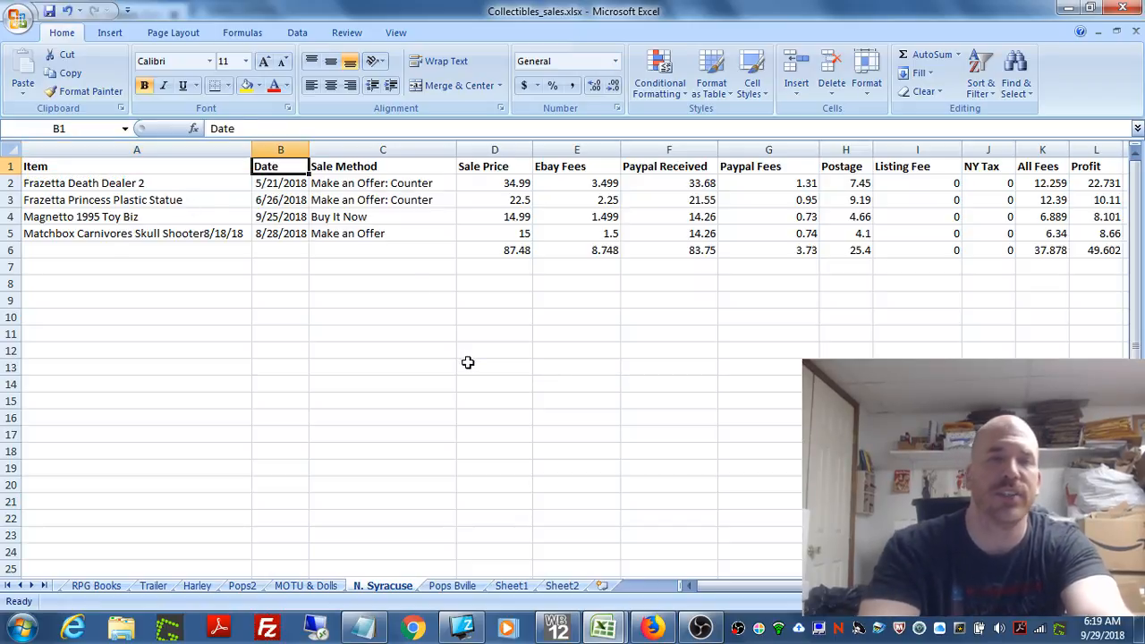
{"action": "left_click", "coordinate": [367, 166]}
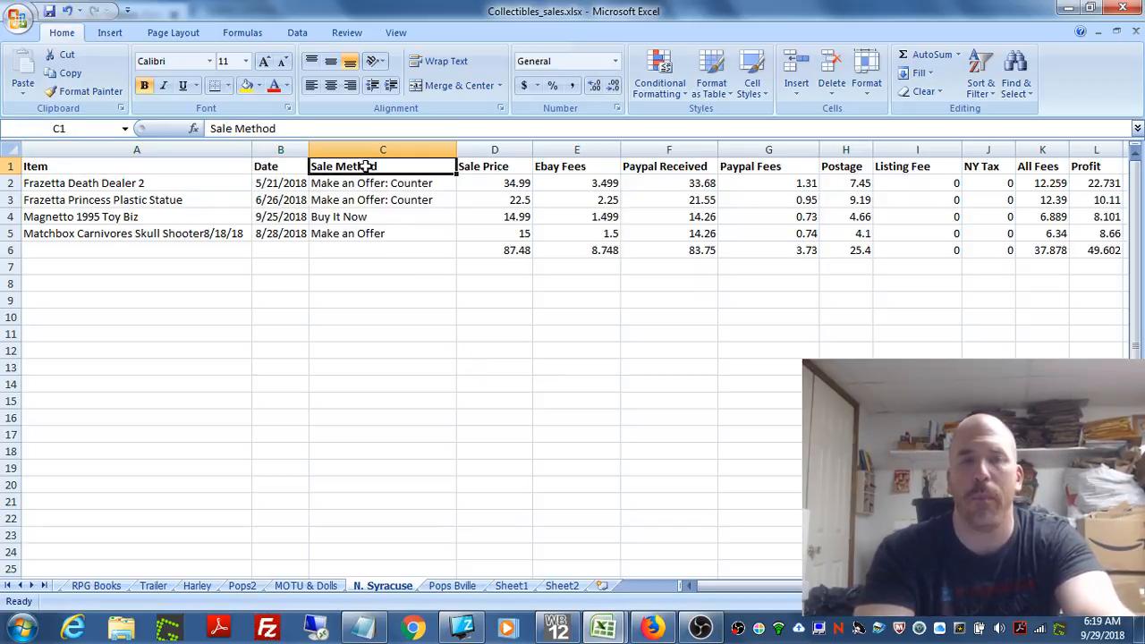
{"action": "left_click", "coordinate": [370, 219]}
{"action": "left_click", "coordinate": [371, 232]}
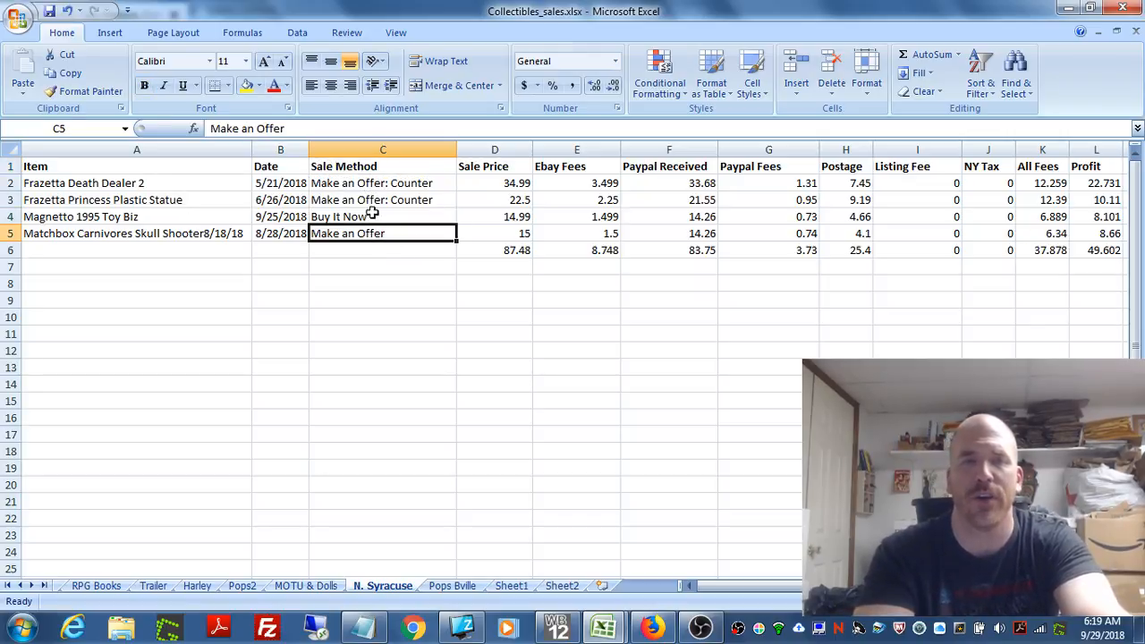
{"action": "left_click", "coordinate": [376, 201]}
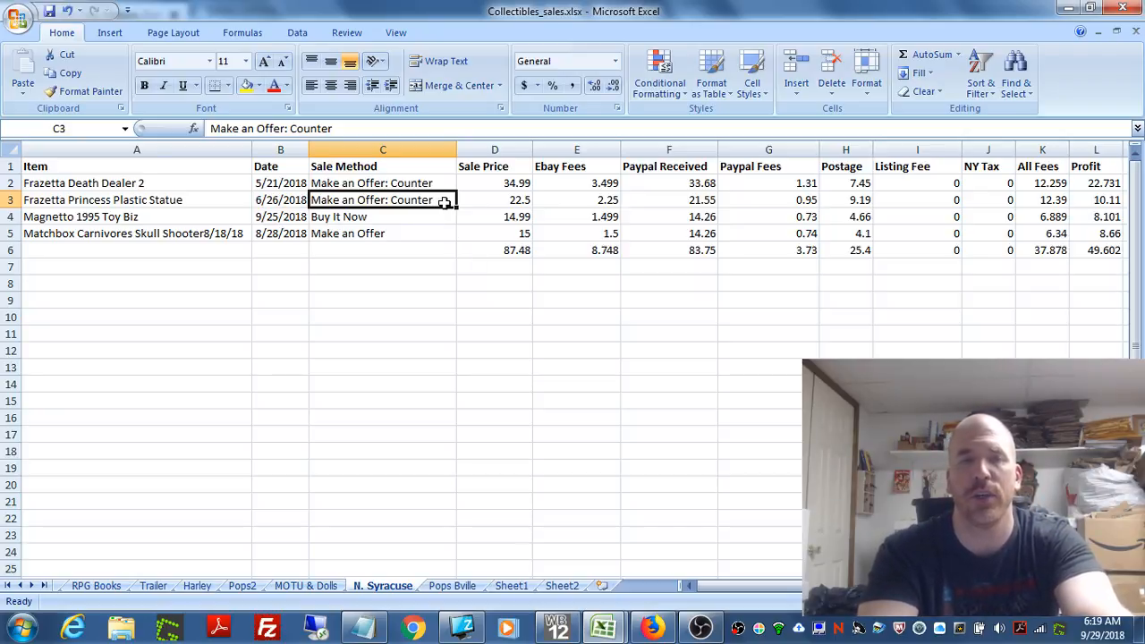
{"action": "left_click", "coordinate": [390, 232]}
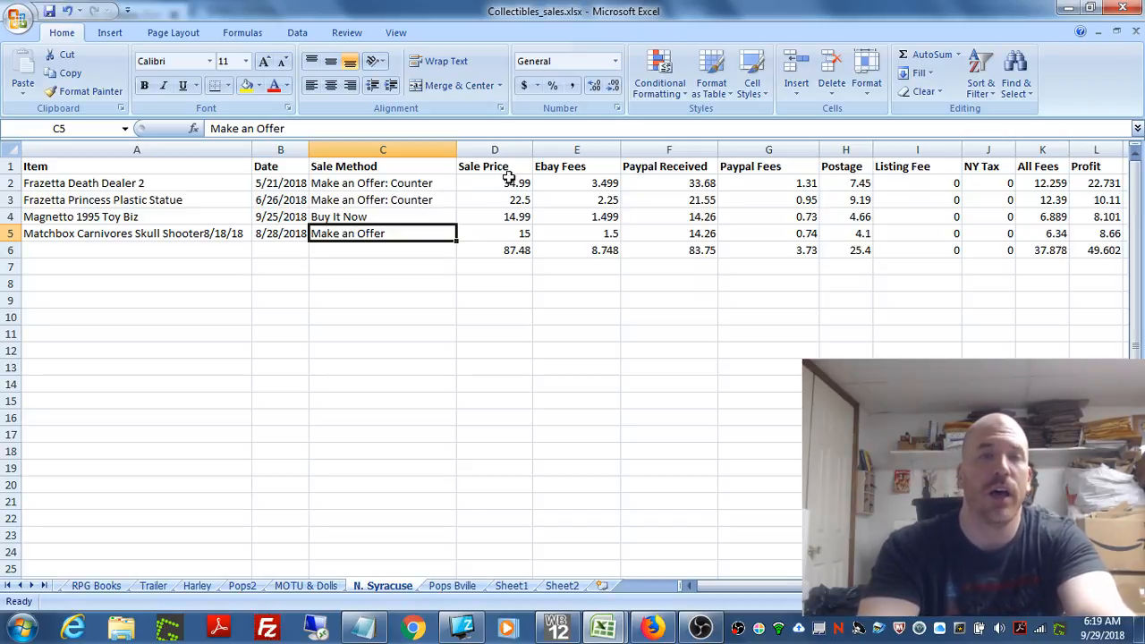
Step: Examine each financial column of the sales table in turn, from Sale Price through the fees, postage and tax to Profit
{"action": "left_click", "coordinate": [507, 150]}
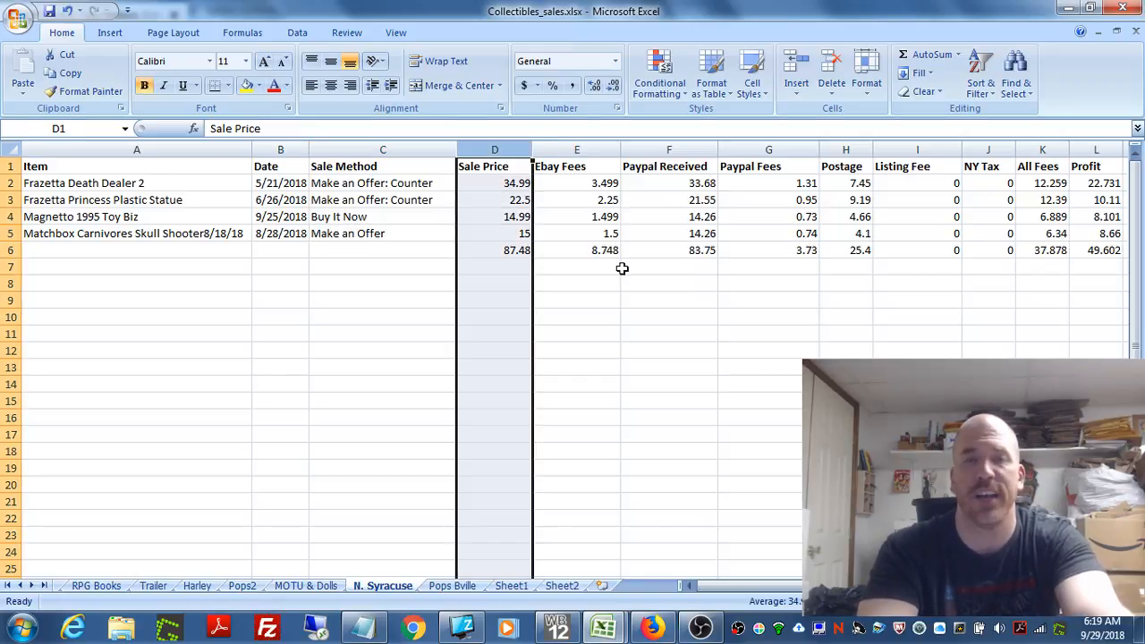
{"action": "left_click", "coordinate": [568, 148]}
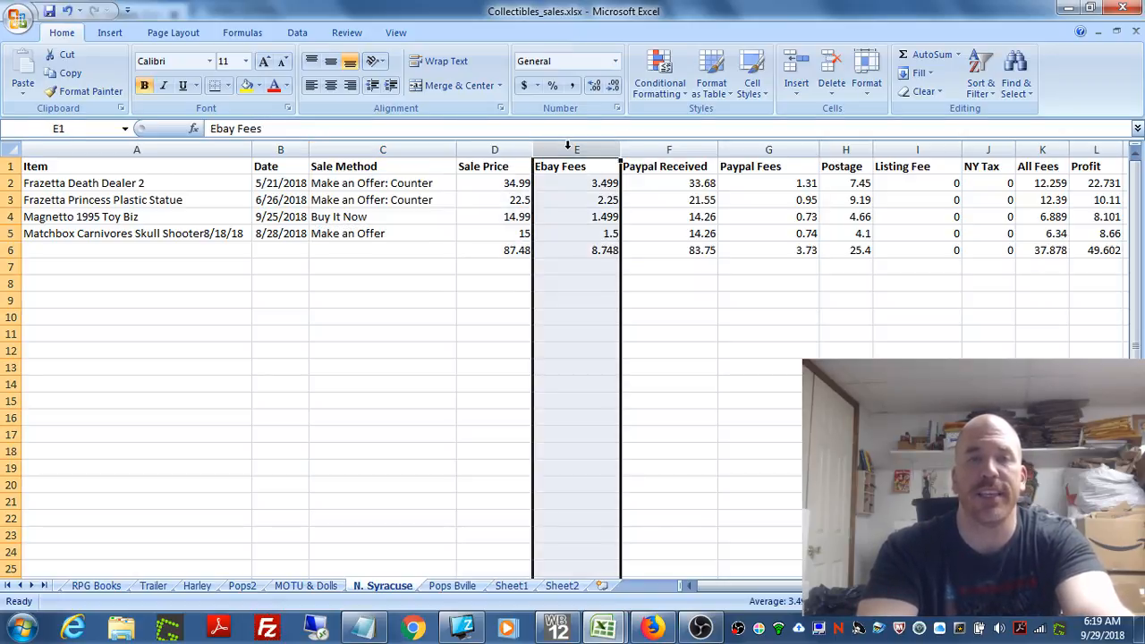
{"action": "left_click", "coordinate": [688, 151]}
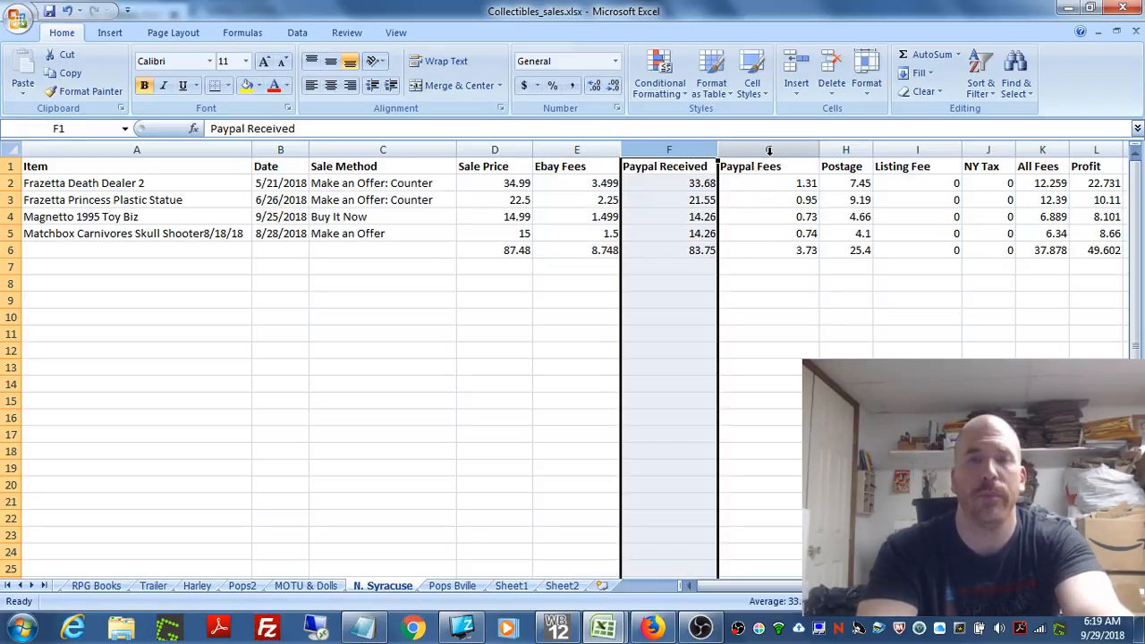
{"action": "left_click", "coordinate": [771, 150]}
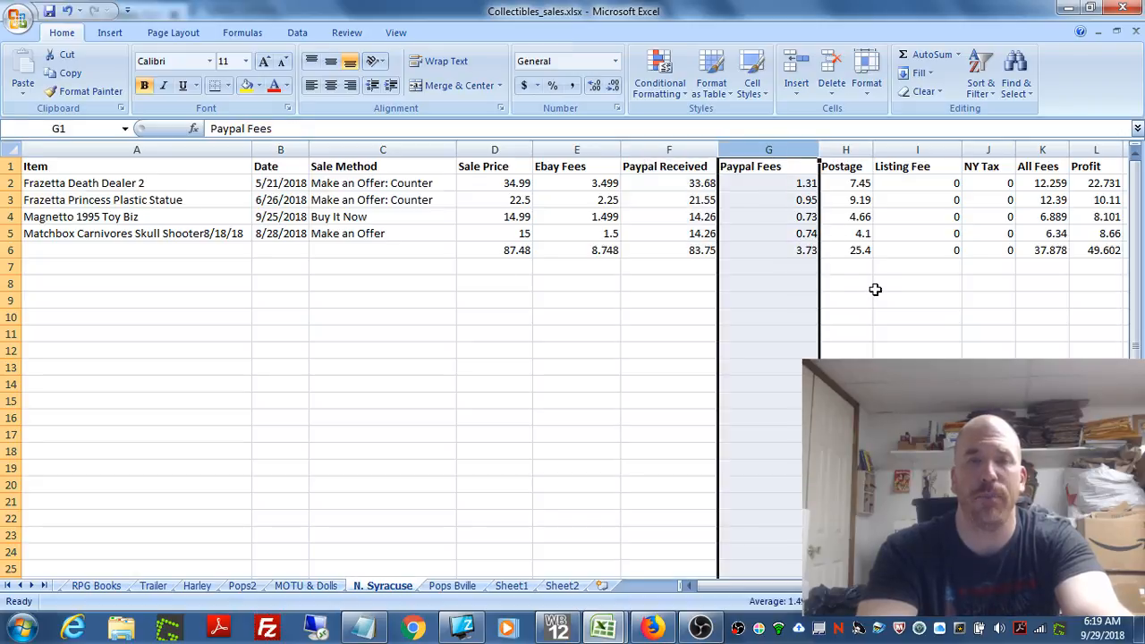
{"action": "left_click", "coordinate": [857, 149]}
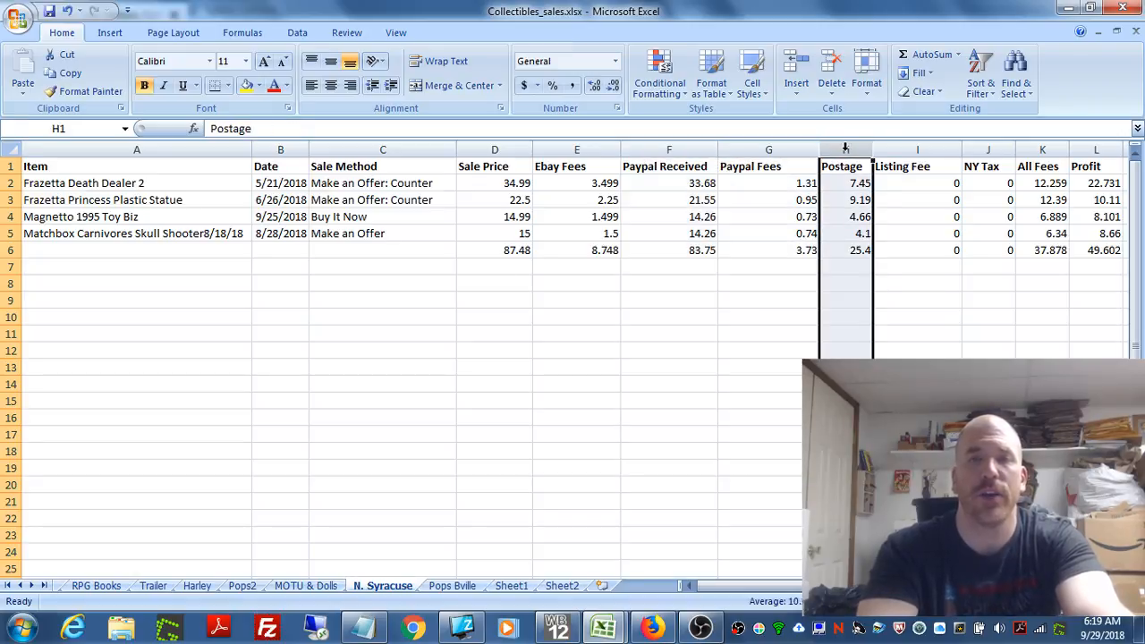
{"action": "left_click", "coordinate": [917, 149]}
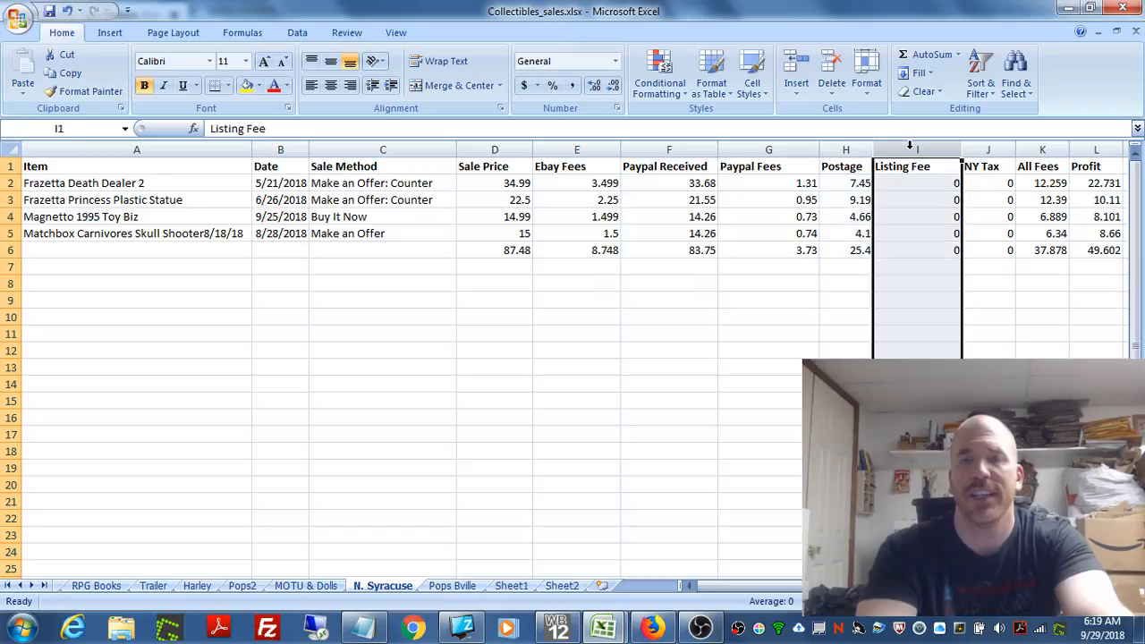
{"action": "left_click", "coordinate": [989, 149]}
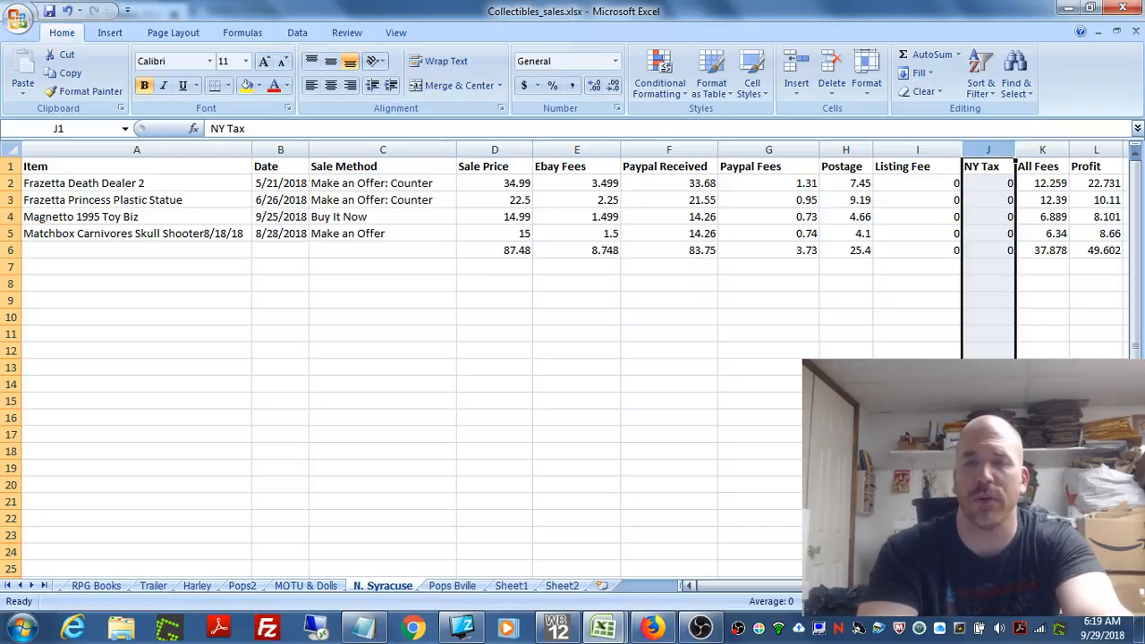
{"action": "scroll", "coordinate": [857, 323], "scroll_direction": "right", "scroll_amount": 1}
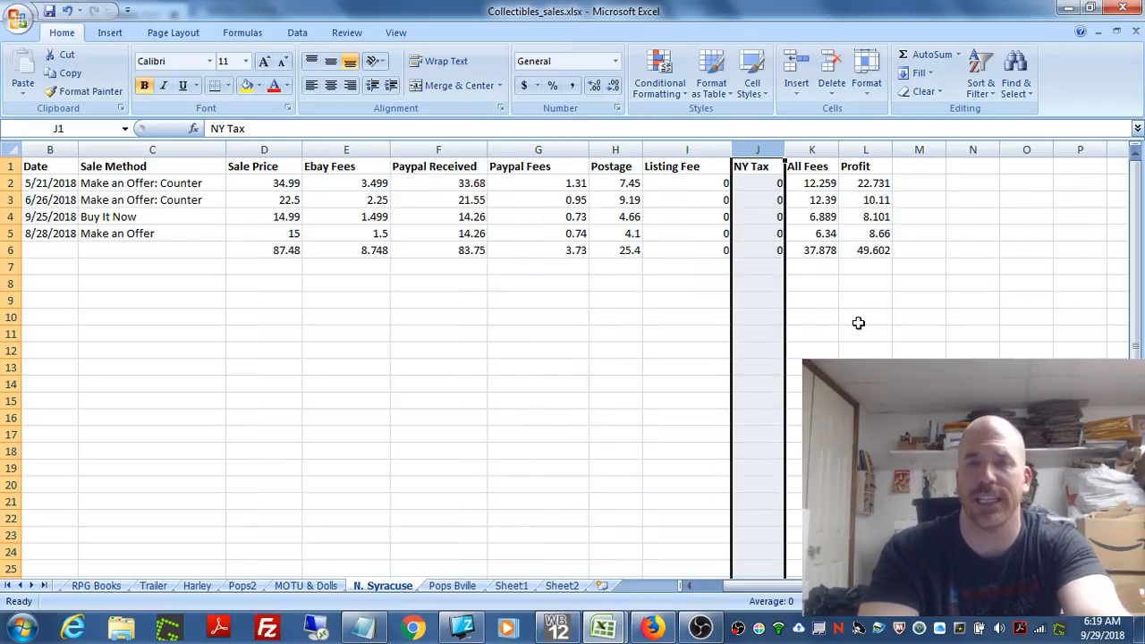
{"action": "left_click", "coordinate": [813, 149]}
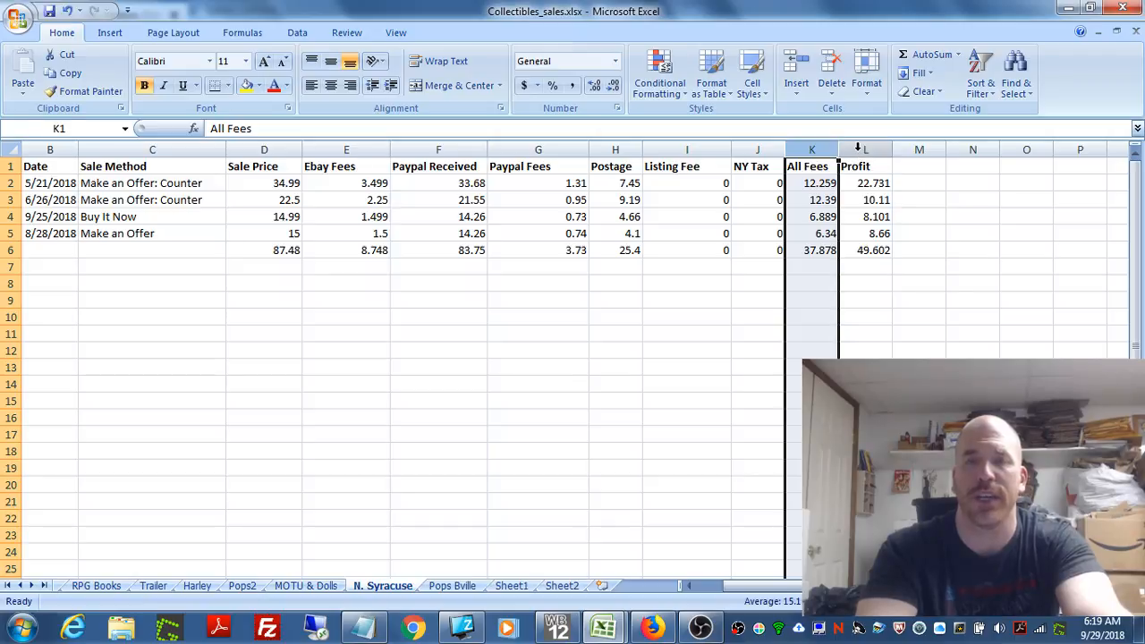
{"action": "left_click", "coordinate": [857, 149]}
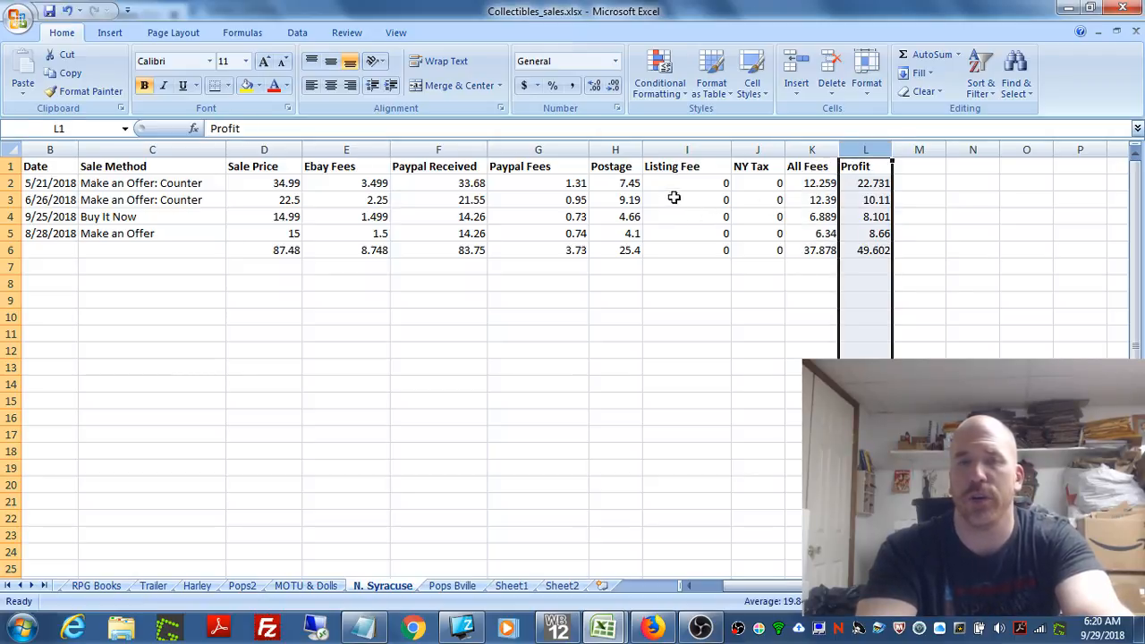
Step: Insert a blank row above the Frazetta Princess Plastic Statue entry in row 3
{"action": "left_click", "coordinate": [660, 186]}
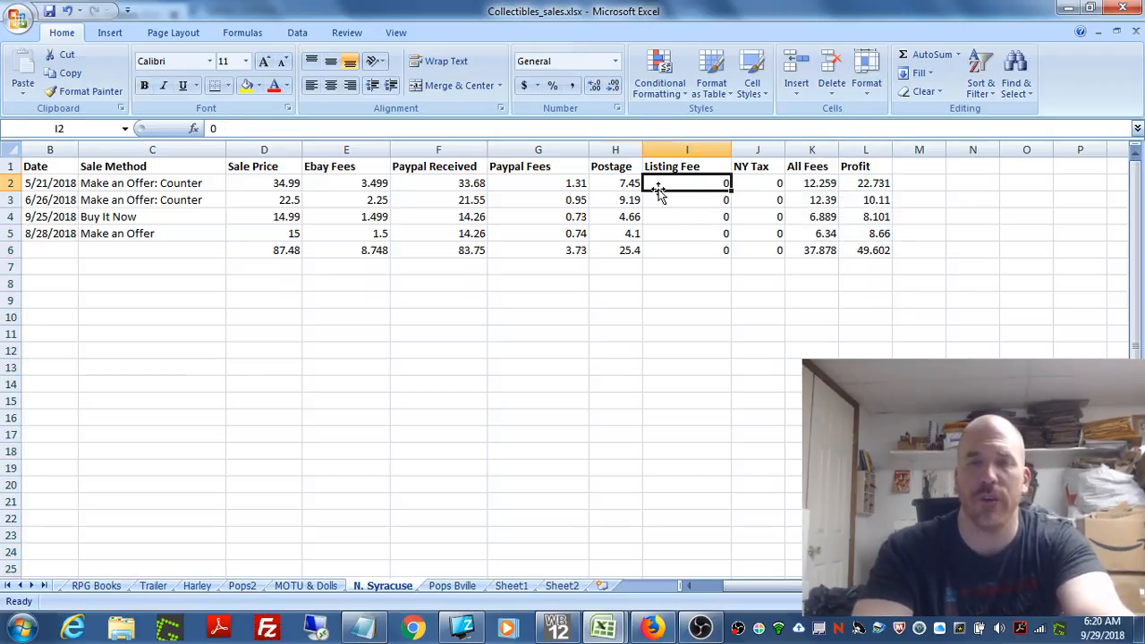
{"action": "key", "text": "Left"}
{"action": "key", "text": "Left"}
{"action": "key", "text": "Left"}
{"action": "key", "text": "Left"}
{"action": "key", "text": "Left"}
{"action": "key", "text": "Left"}
{"action": "key", "text": "Left"}
{"action": "key", "text": "Left"}
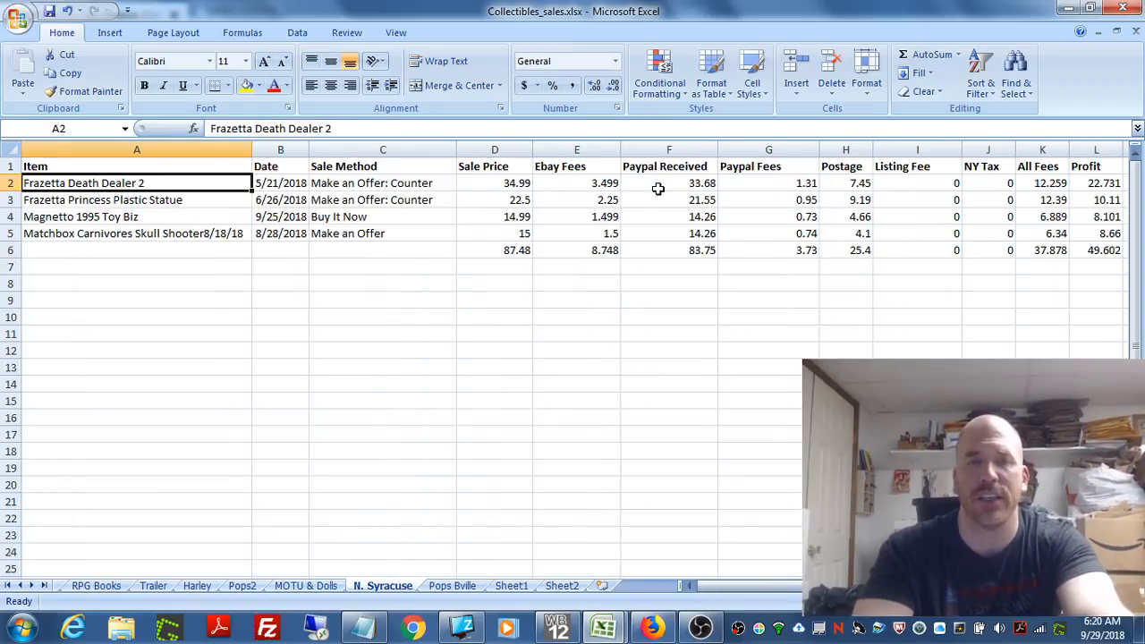
{"action": "right_click", "coordinate": [7, 200]}
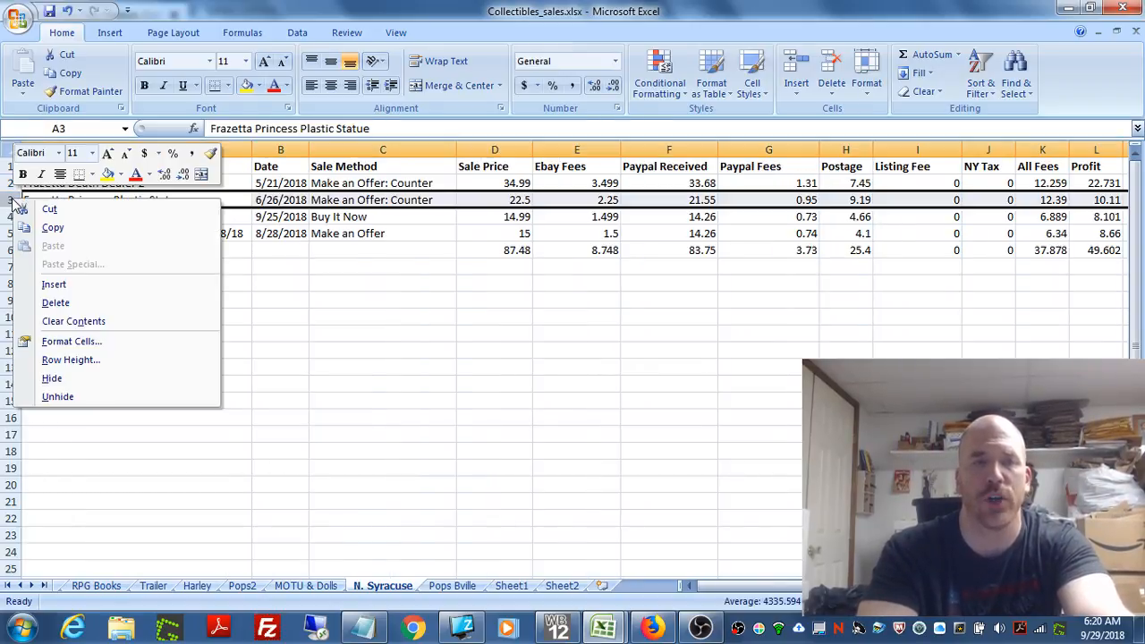
{"action": "left_click", "coordinate": [54, 285]}
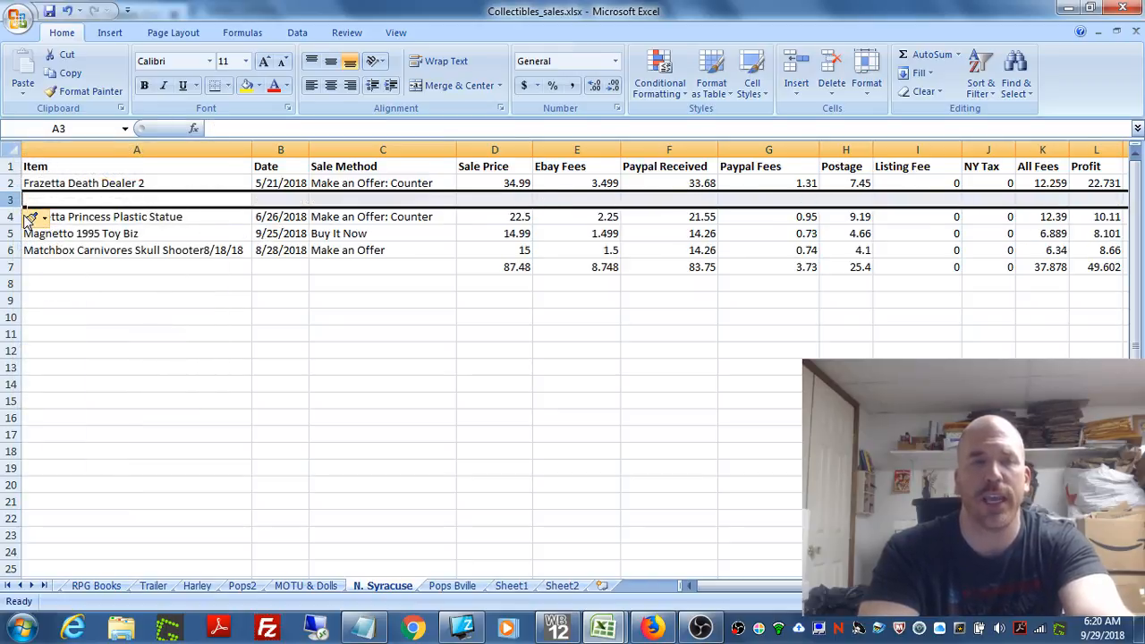
Step: Enter "Frazetta Death Dealer 3" as the item name in cell A3 of the new row
{"action": "left_click", "coordinate": [45, 200]}
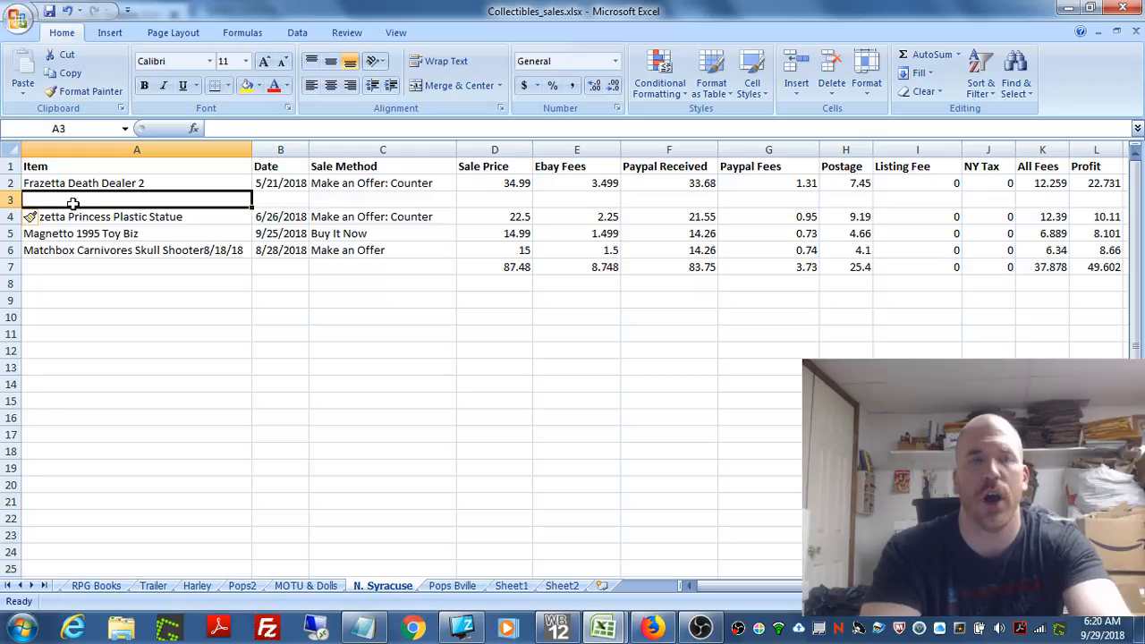
{"action": "type", "text": "Fr"}
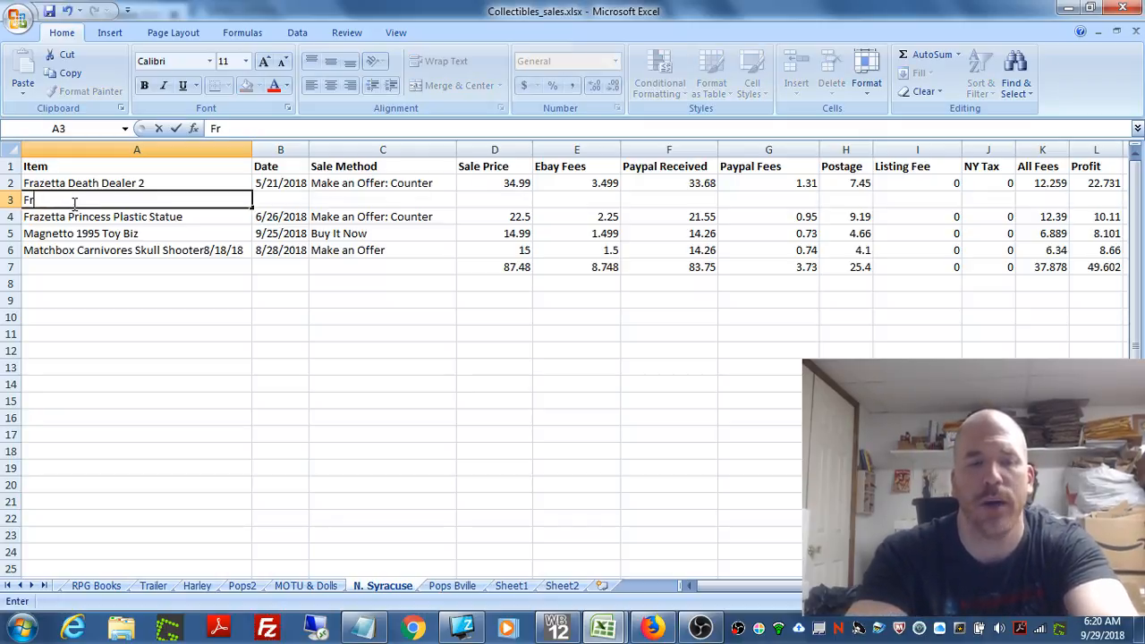
{"action": "type", "text": "azetta"}
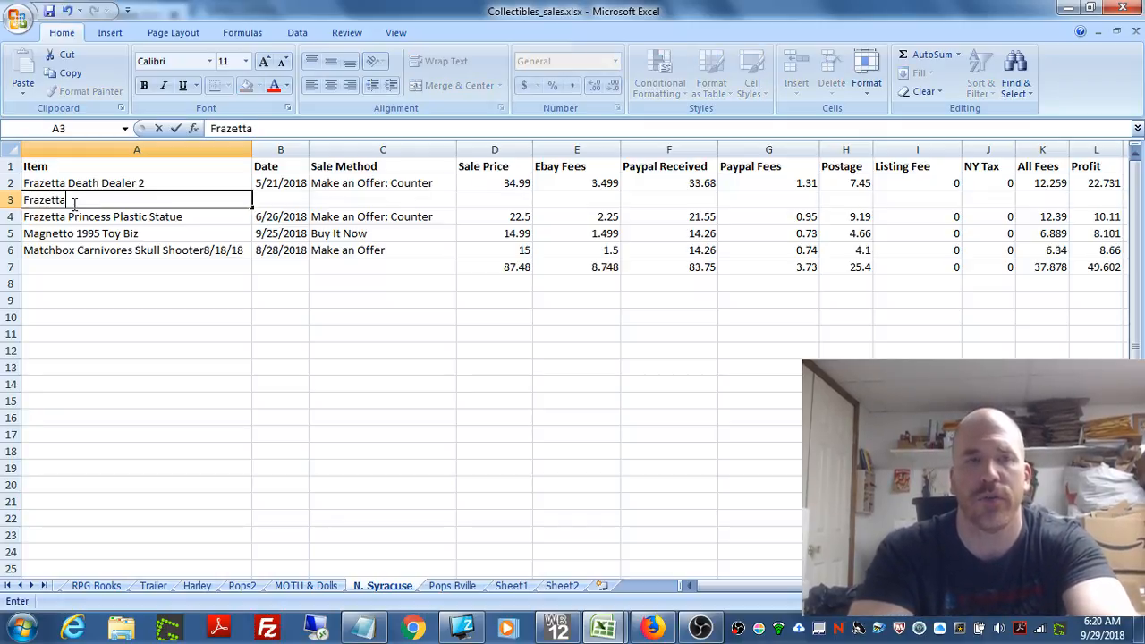
{"action": "type", "text": " D"}
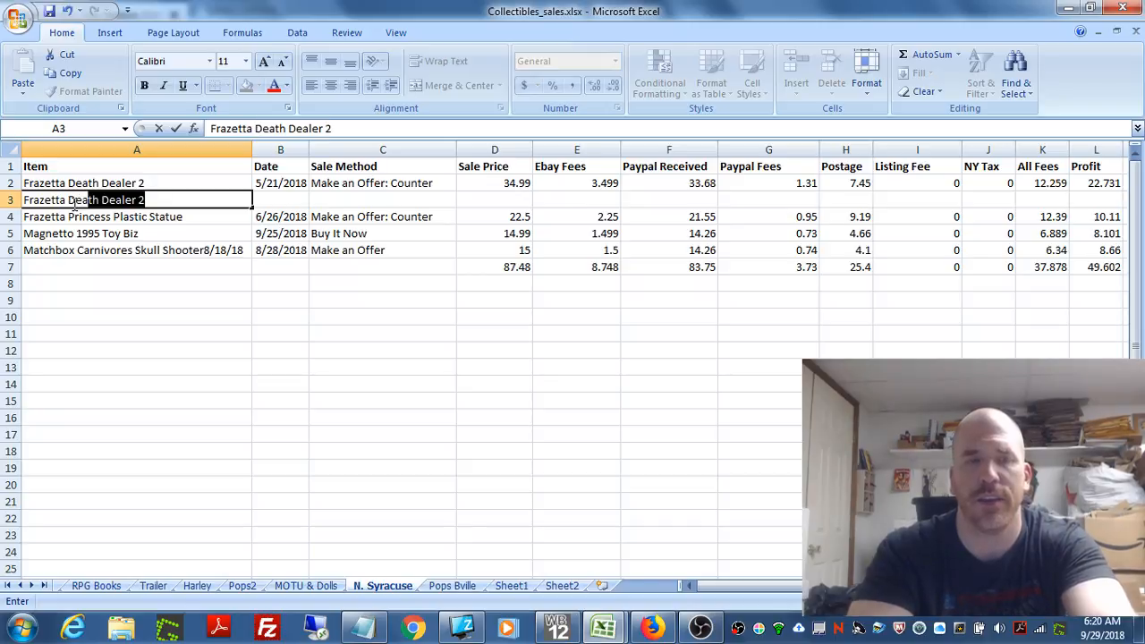
{"action": "type", "text": "e"}
{"action": "left_click", "coordinate": [162, 202]}
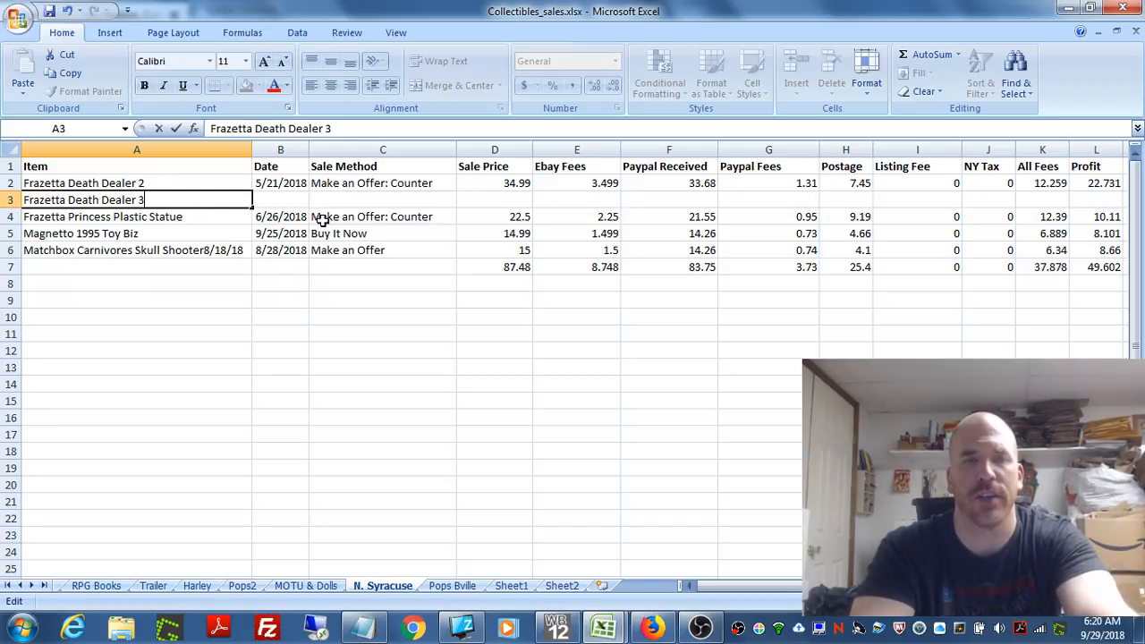
Step: Enter the date 9/29/18 and the sale method "Buy It Now" for the Frazetta Death Dealer 3 entry in row 3
{"action": "left_click", "coordinate": [280, 196]}
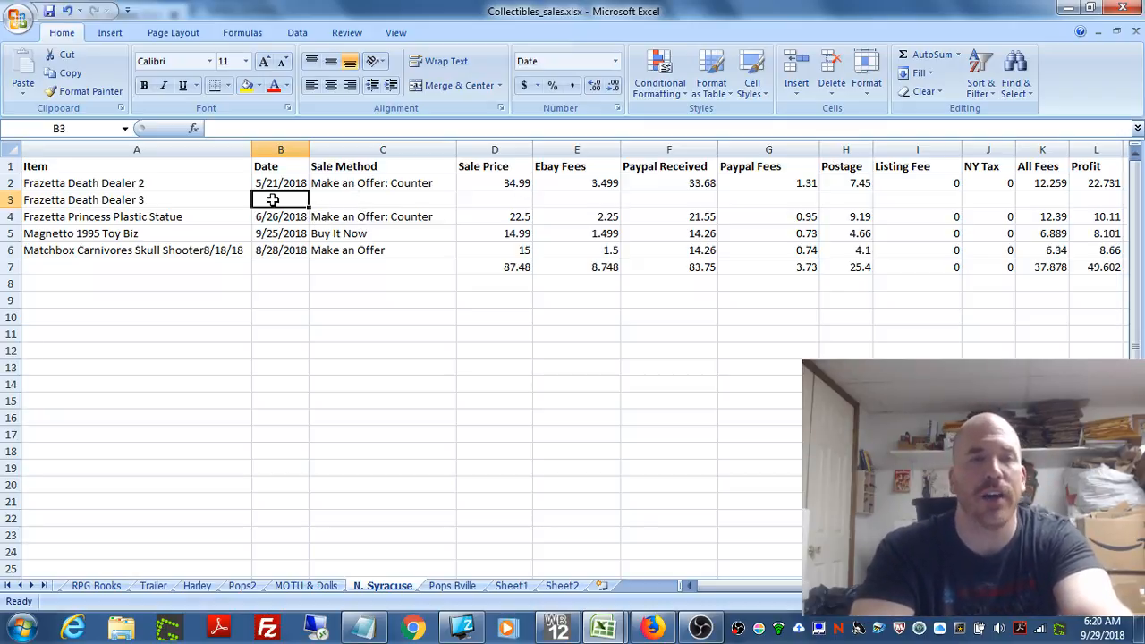
{"action": "type", "text": "9"}
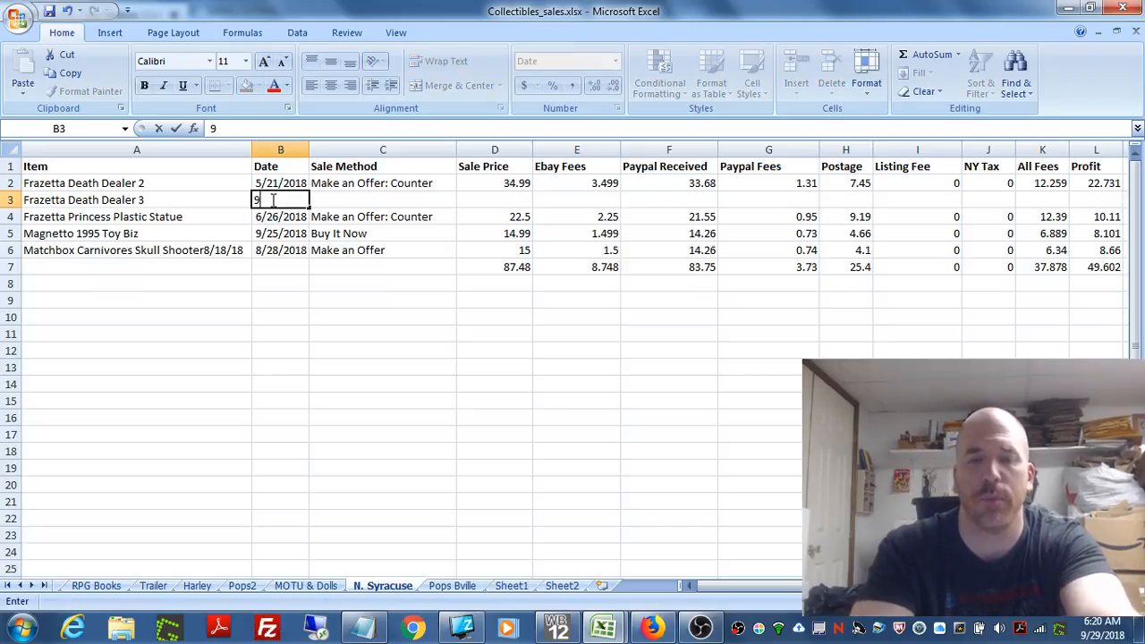
{"action": "type", "text": "/29/"}
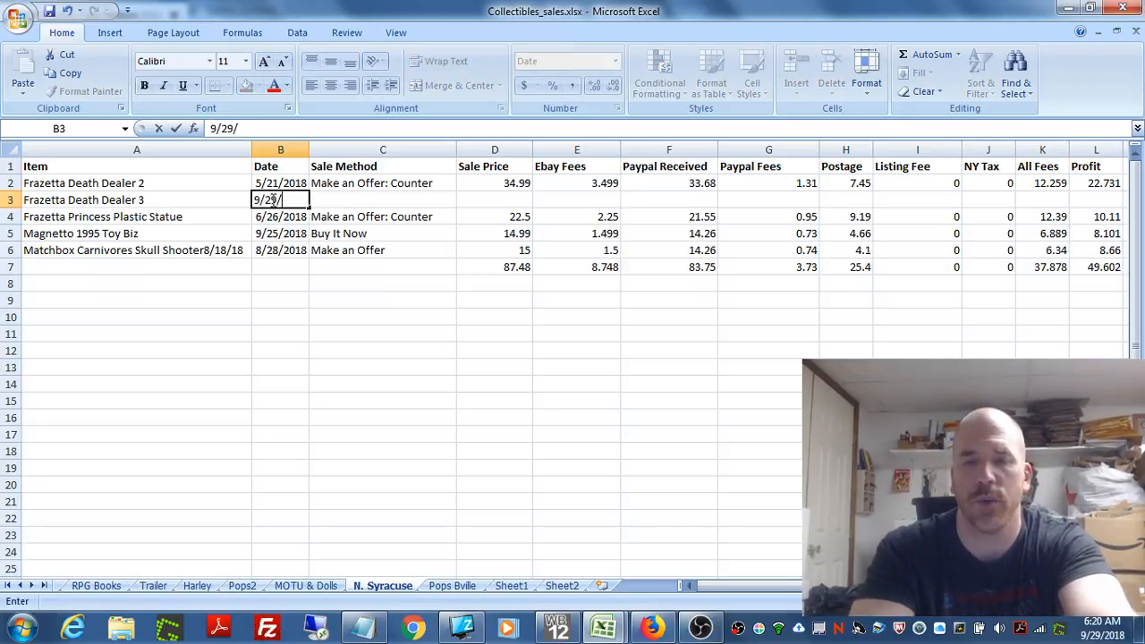
{"action": "type", "text": "18"}
{"action": "left_click", "coordinate": [403, 200]}
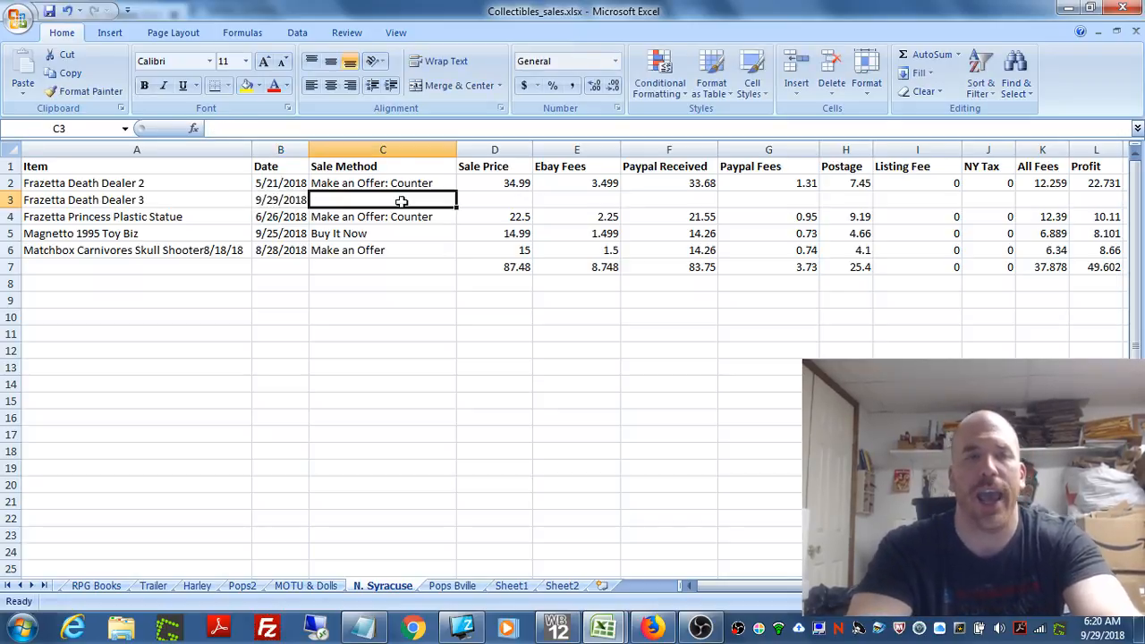
{"action": "type", "text": "B"}
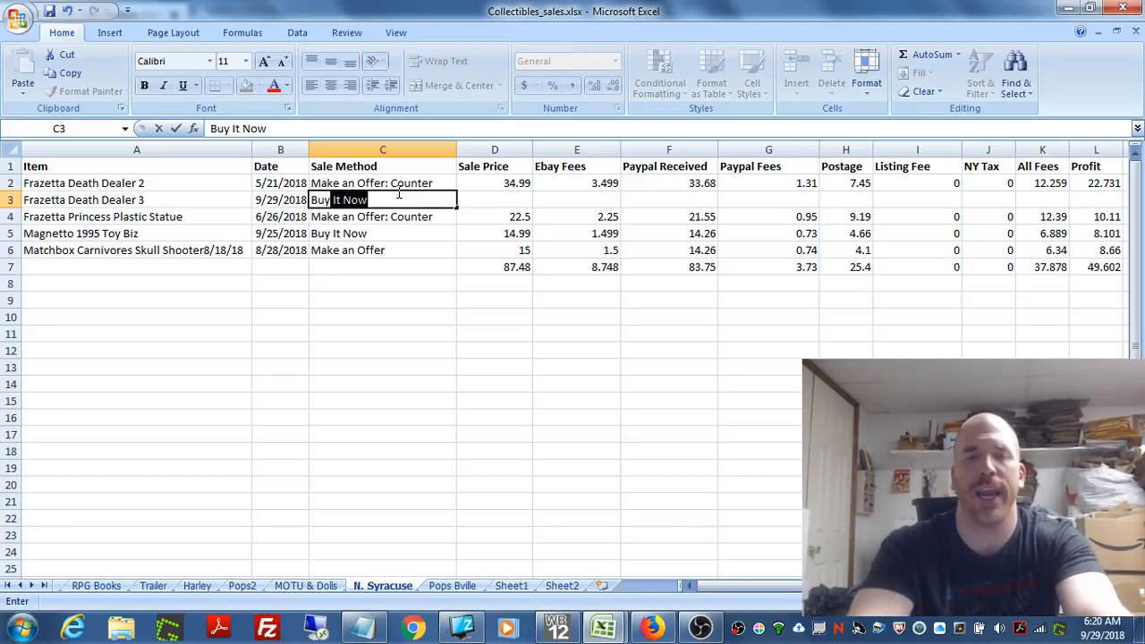
{"action": "type", "text": "uy"}
Step: Enter 49.99 as the sale price of Frazetta Death Dealer 3 in cell D3
{"action": "left_click", "coordinate": [518, 199]}
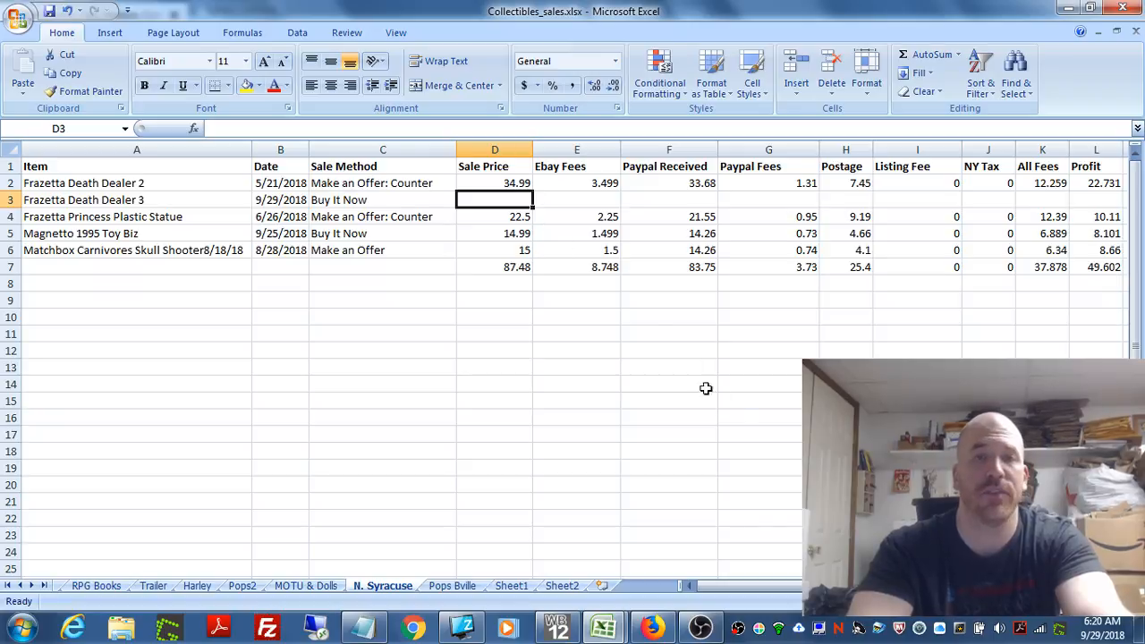
{"action": "type", "text": "4"}
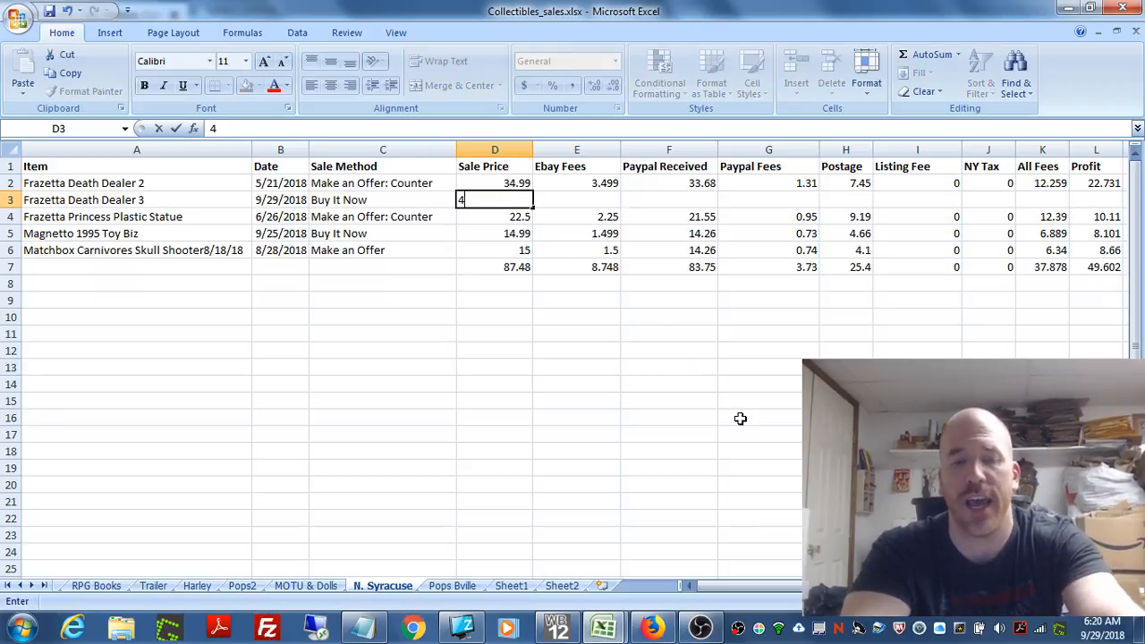
{"action": "type", "text": "9.99"}
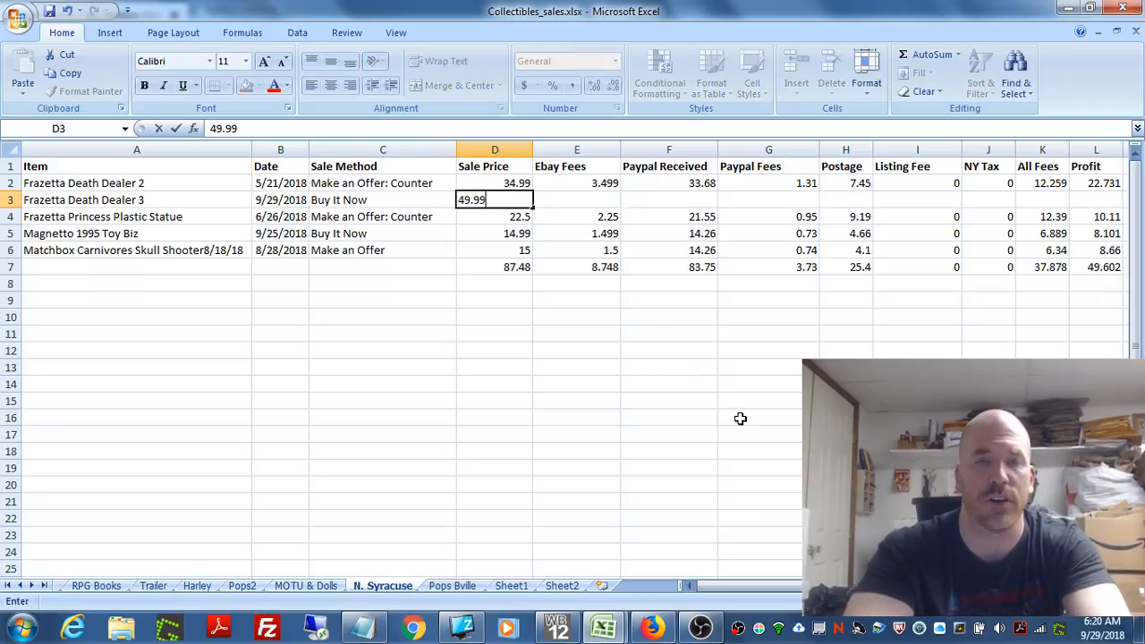
{"action": "left_click", "coordinate": [614, 247]}
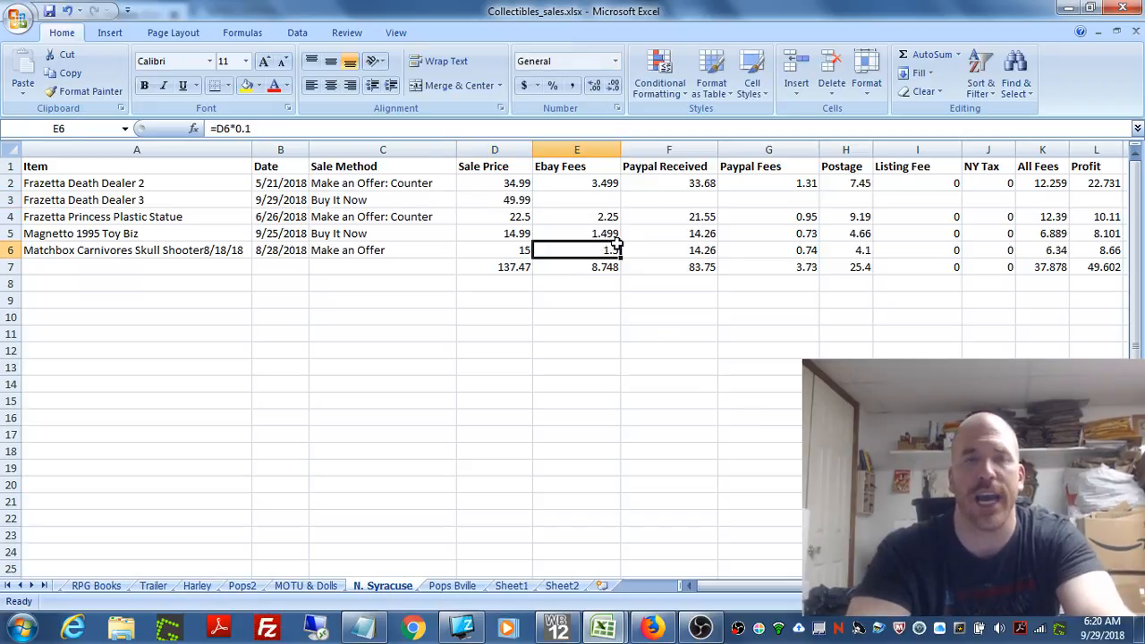
Step: Change the sale price of Frazetta Death Dealer 3 in cell D3 to 50.00
{"action": "left_click", "coordinate": [510, 201]}
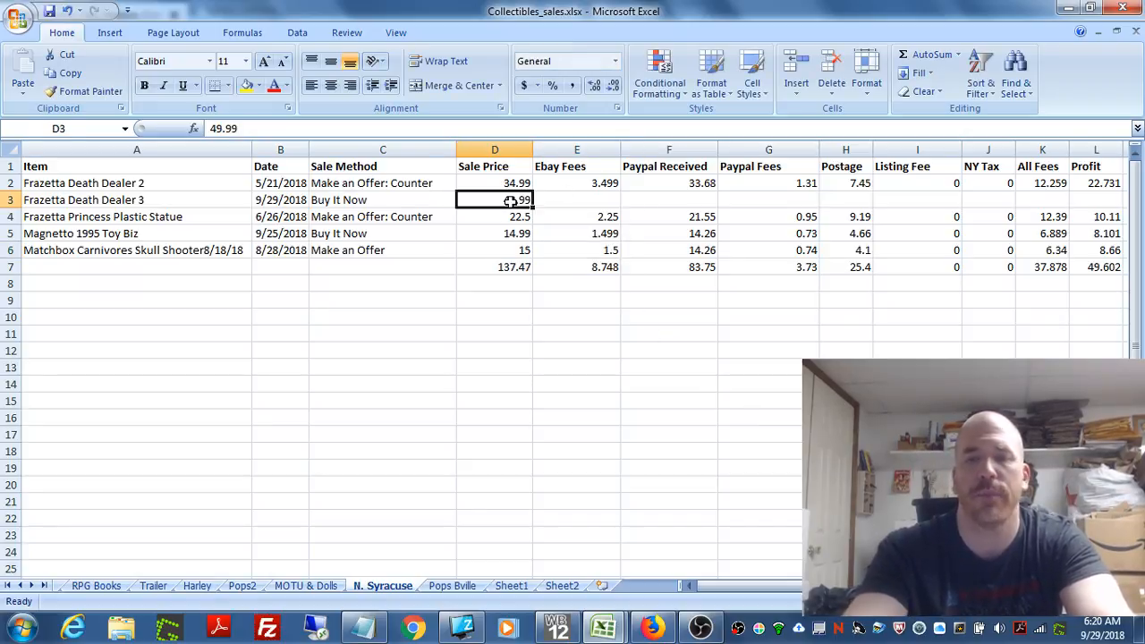
{"action": "key", "text": "BackSpace"}
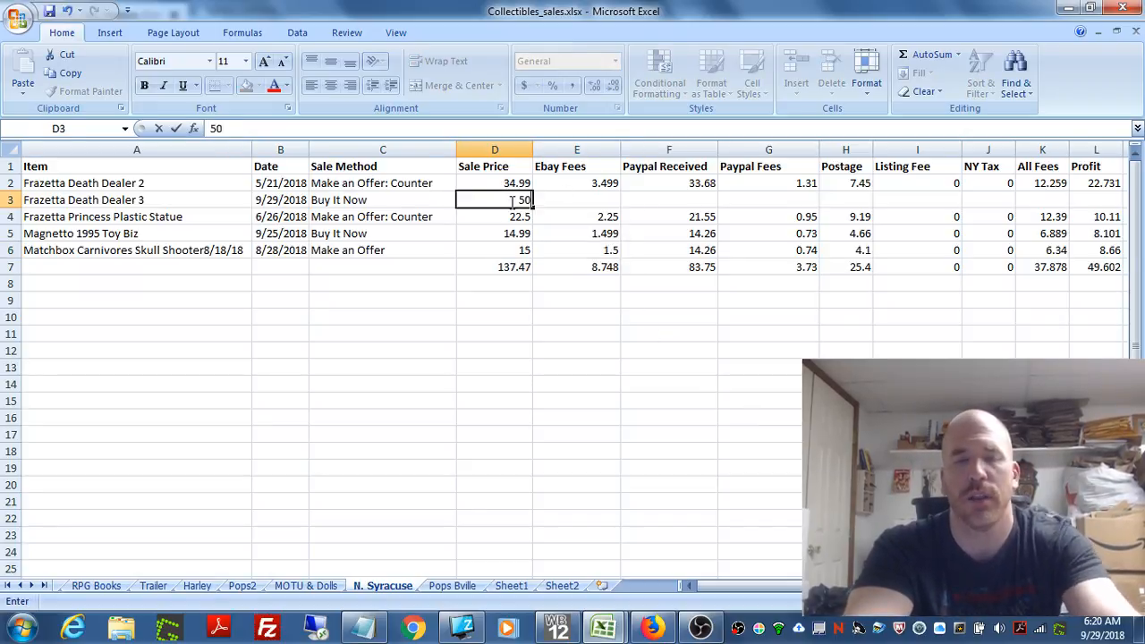
{"action": "left_click", "coordinate": [591, 251]}
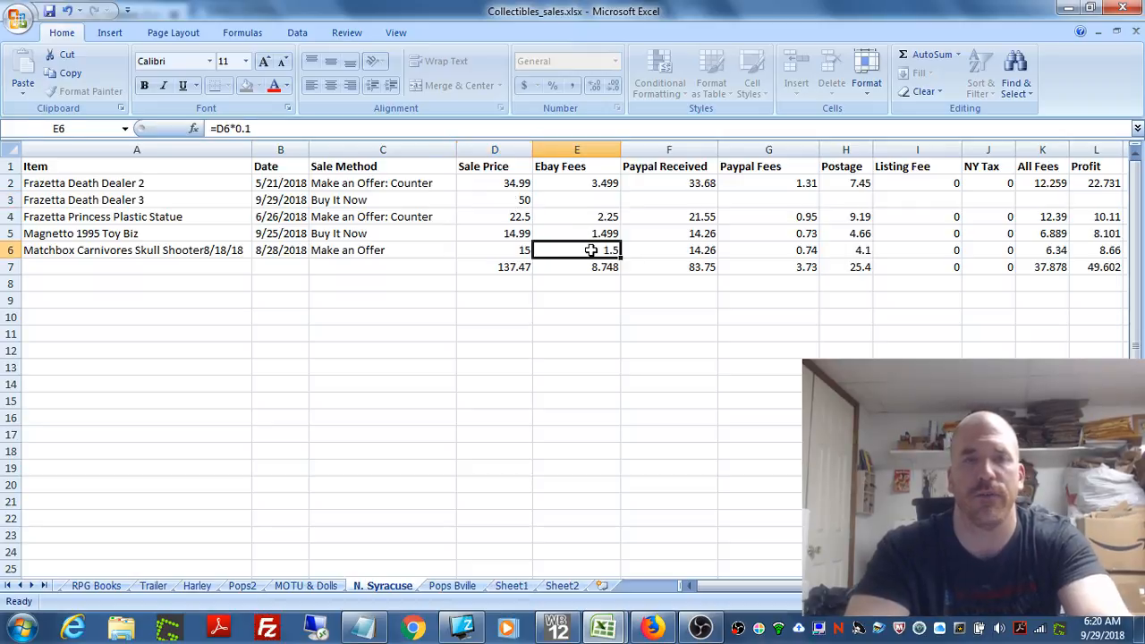
{"action": "left_click", "coordinate": [521, 200]}
{"action": "type", "text": "50"}
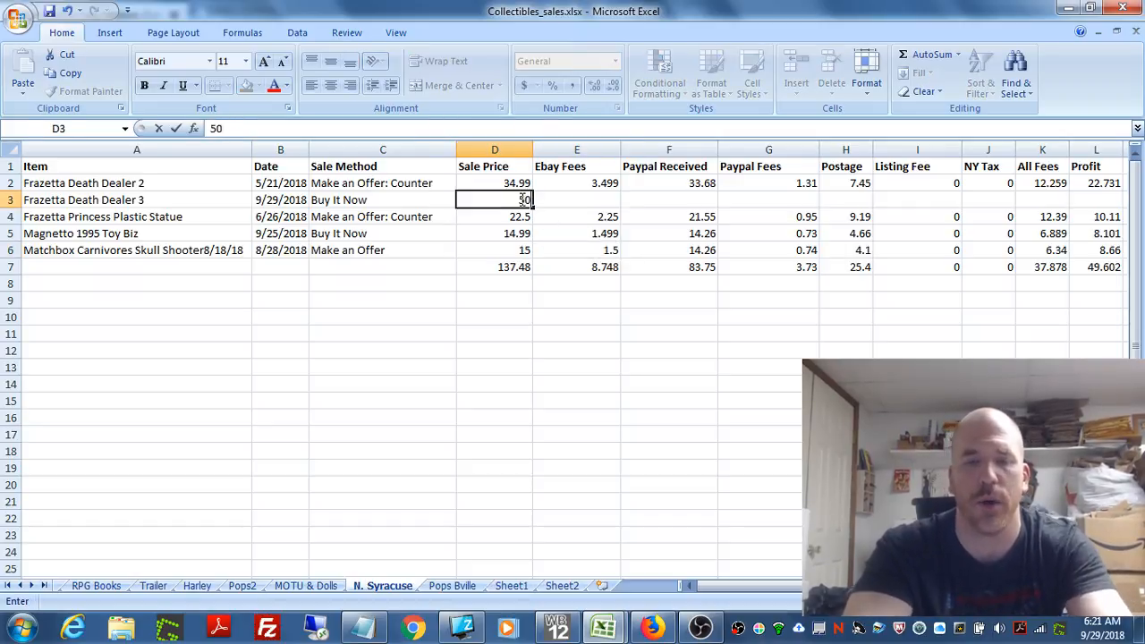
{"action": "type", "text": ".00"}
{"action": "left_click", "coordinate": [613, 250]}
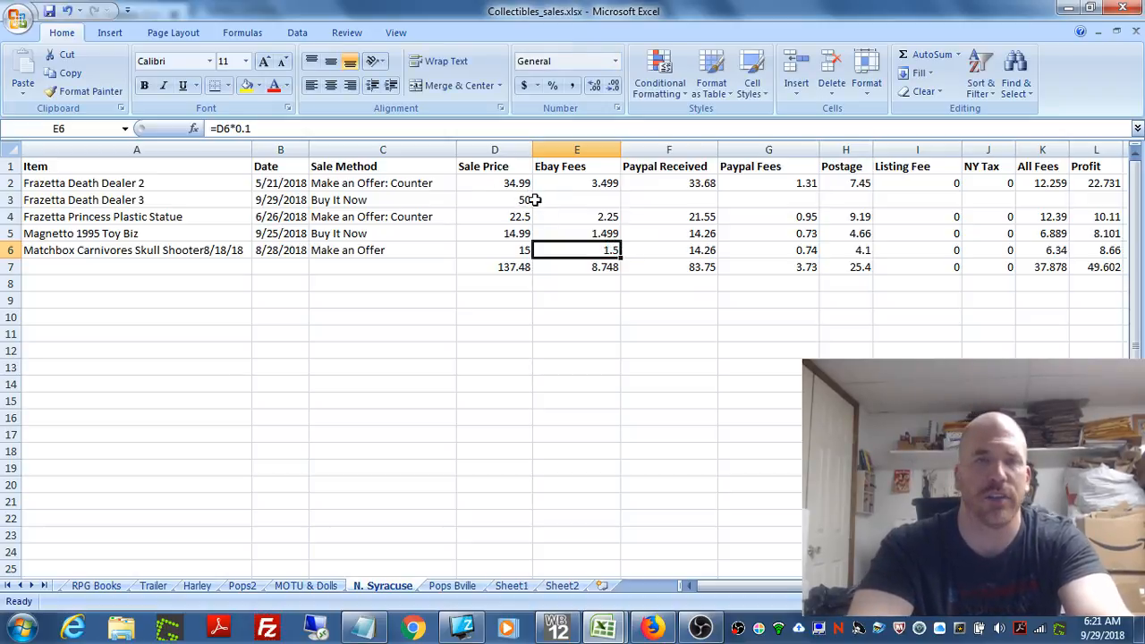
Step: Examine the Ebay Fees formula in cell E2 that the empty cell E3 below it needs
{"action": "left_click", "coordinate": [593, 198]}
{"action": "left_click", "coordinate": [589, 182]}
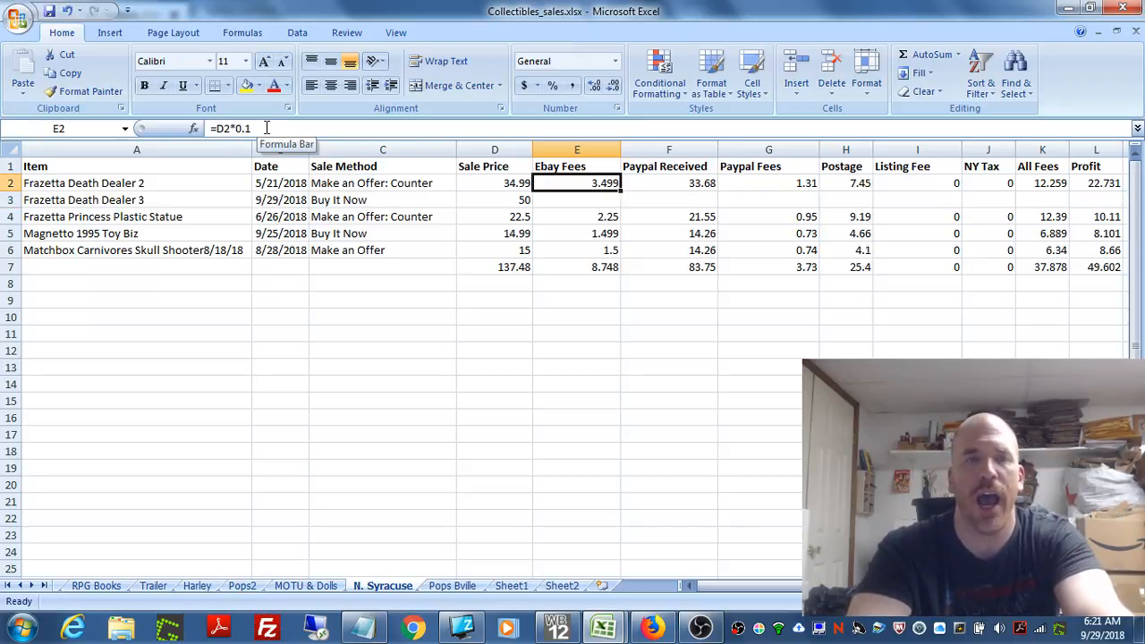
{"action": "left_click", "coordinate": [600, 199]}
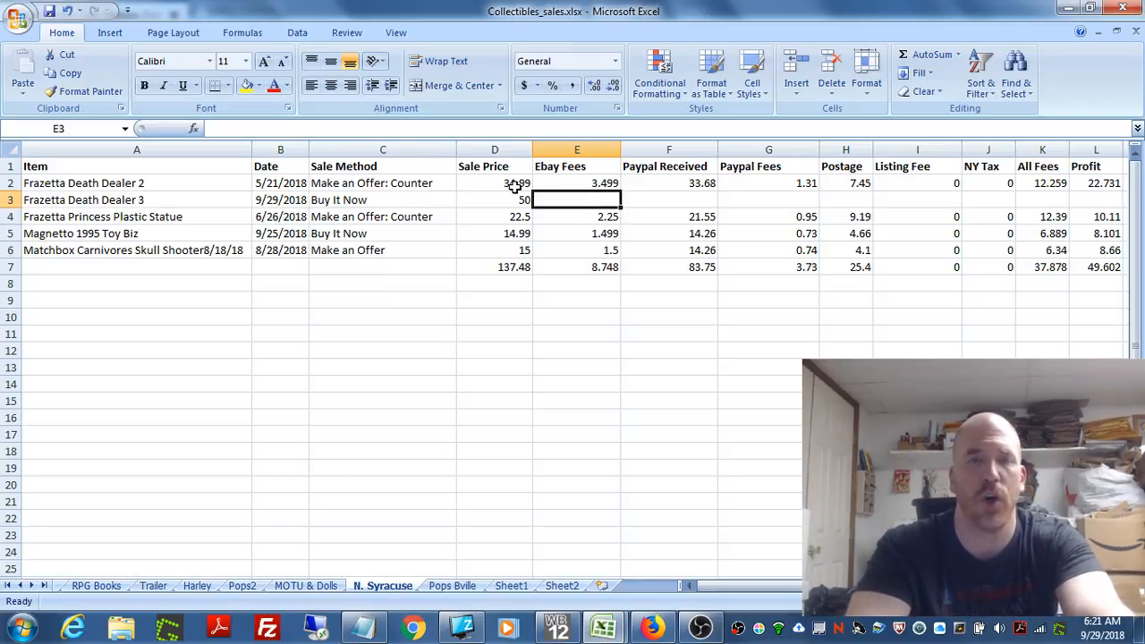
{"action": "left_click", "coordinate": [602, 183]}
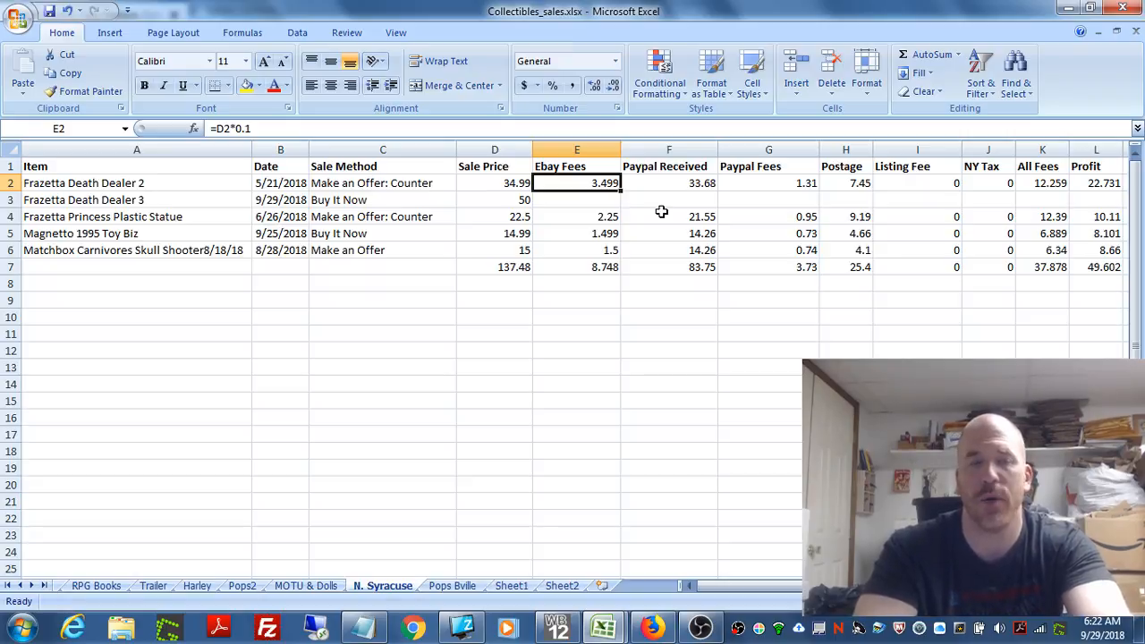
{"action": "left_click", "coordinate": [274, 128]}
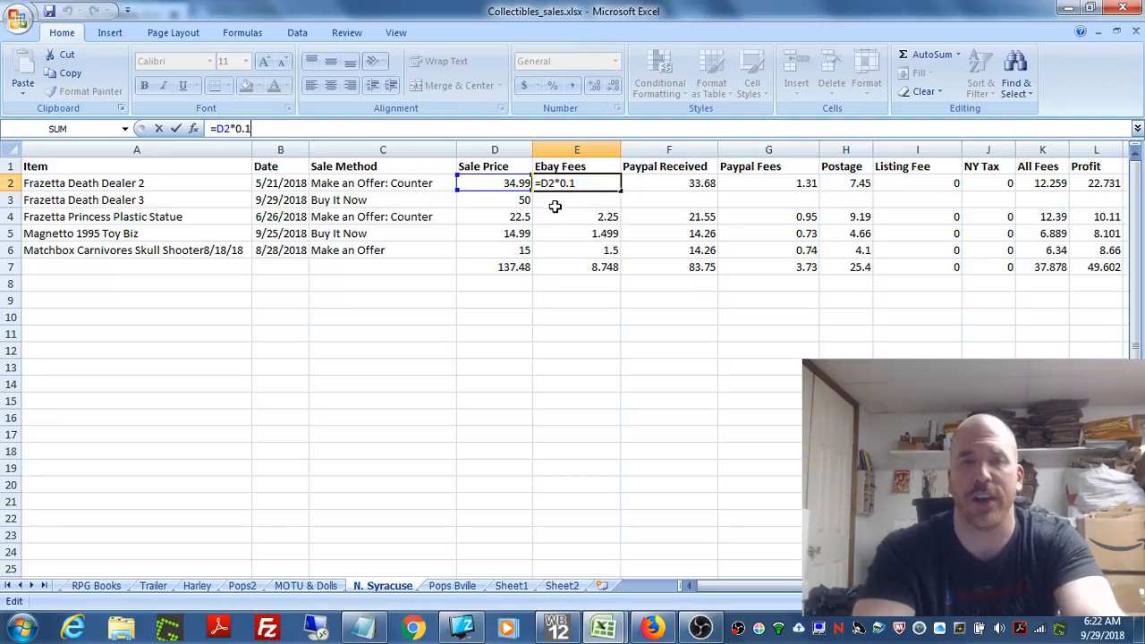
{"action": "key", "text": "Return"}
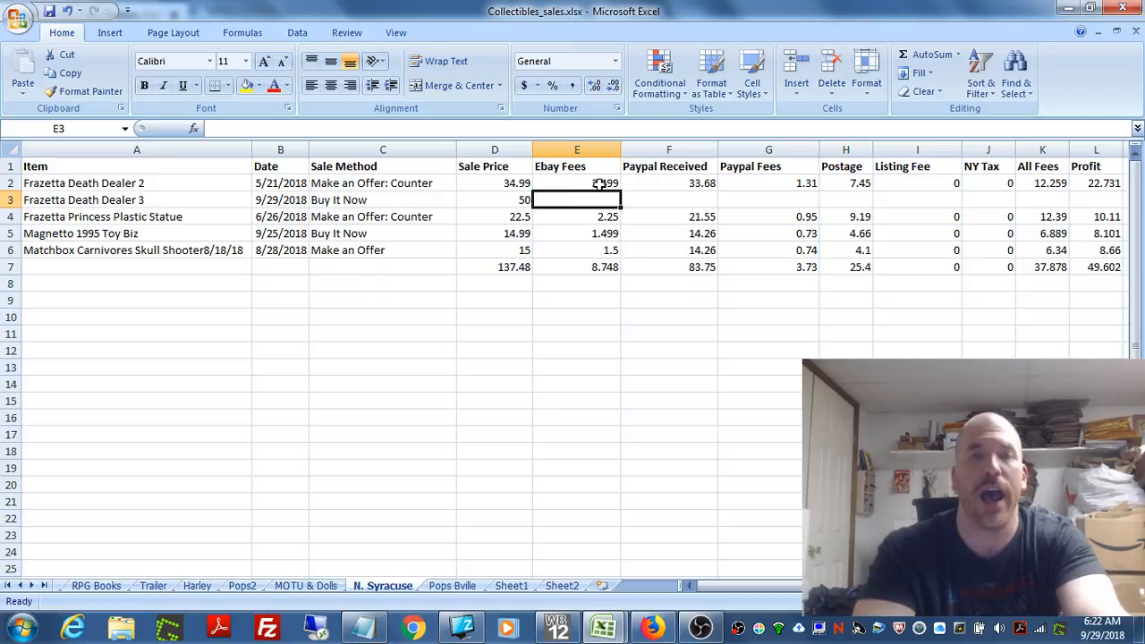
Step: Copy the Ebay Fees formula from cell E2 into E3 and check it against the sale price in D3
{"action": "left_click", "coordinate": [598, 184]}
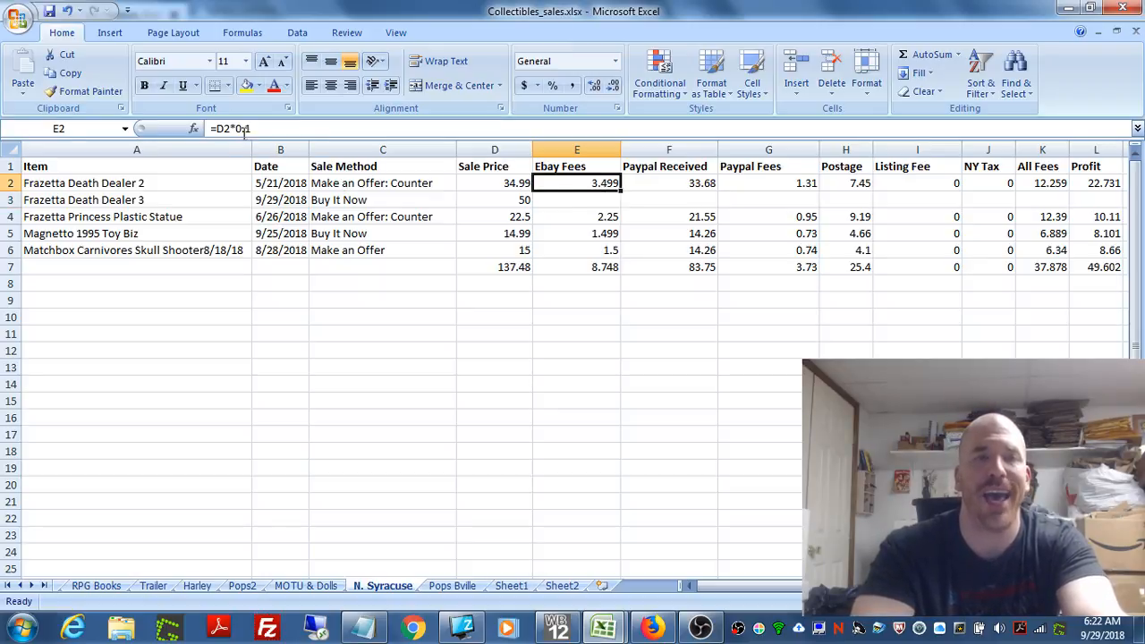
{"action": "right_click", "coordinate": [591, 184]}
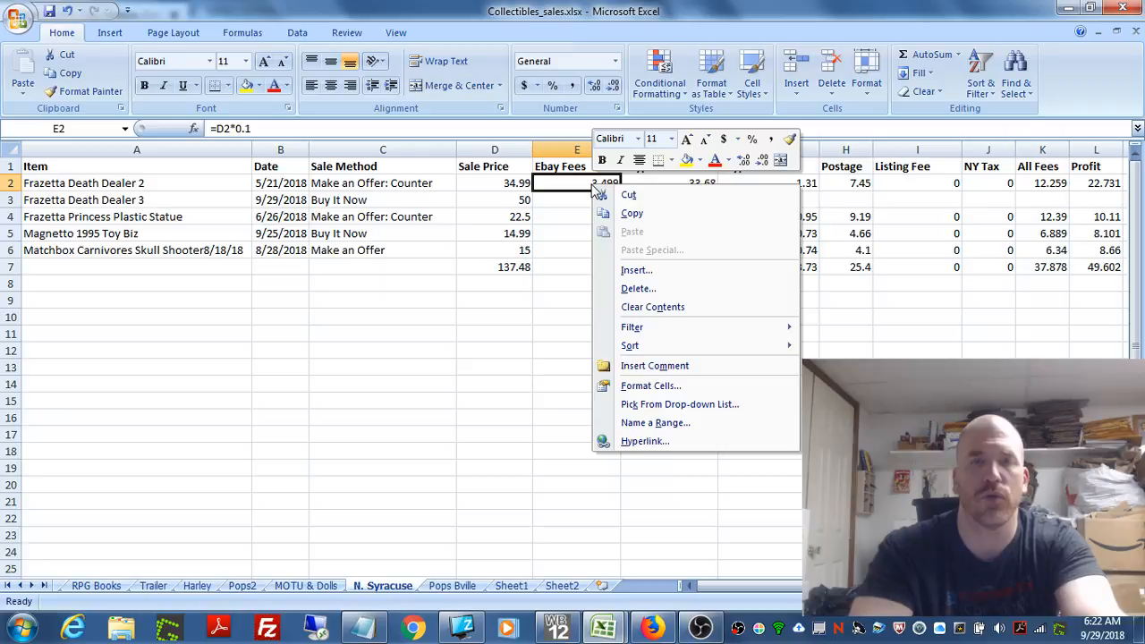
{"action": "left_click", "coordinate": [647, 209]}
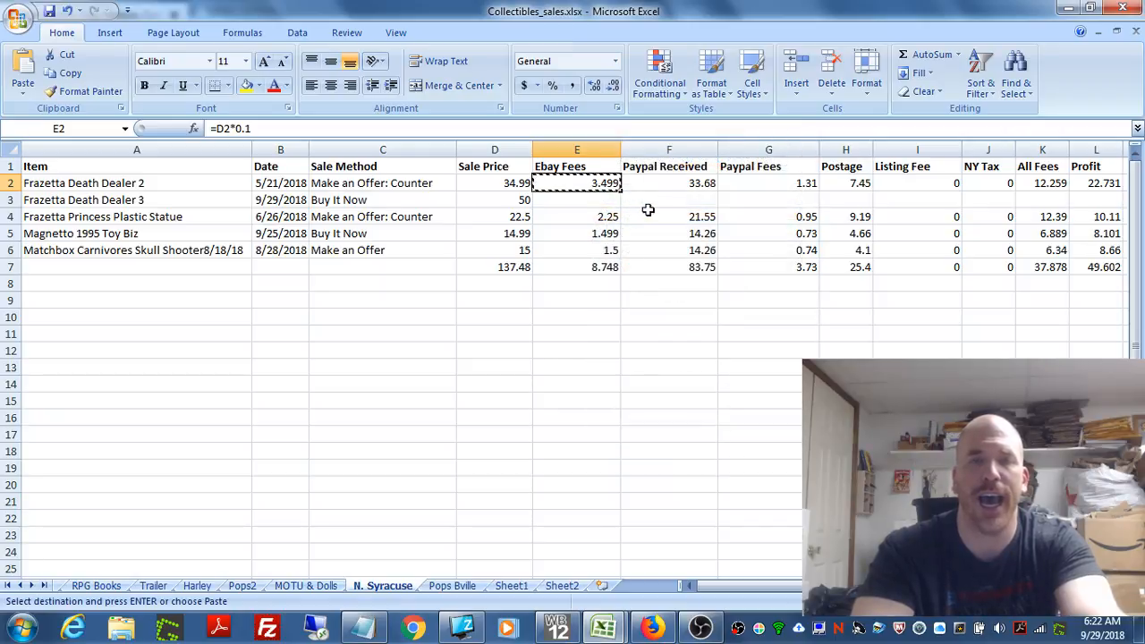
{"action": "left_click", "coordinate": [583, 199]}
{"action": "right_click", "coordinate": [584, 199]}
{"action": "left_click", "coordinate": [648, 249]}
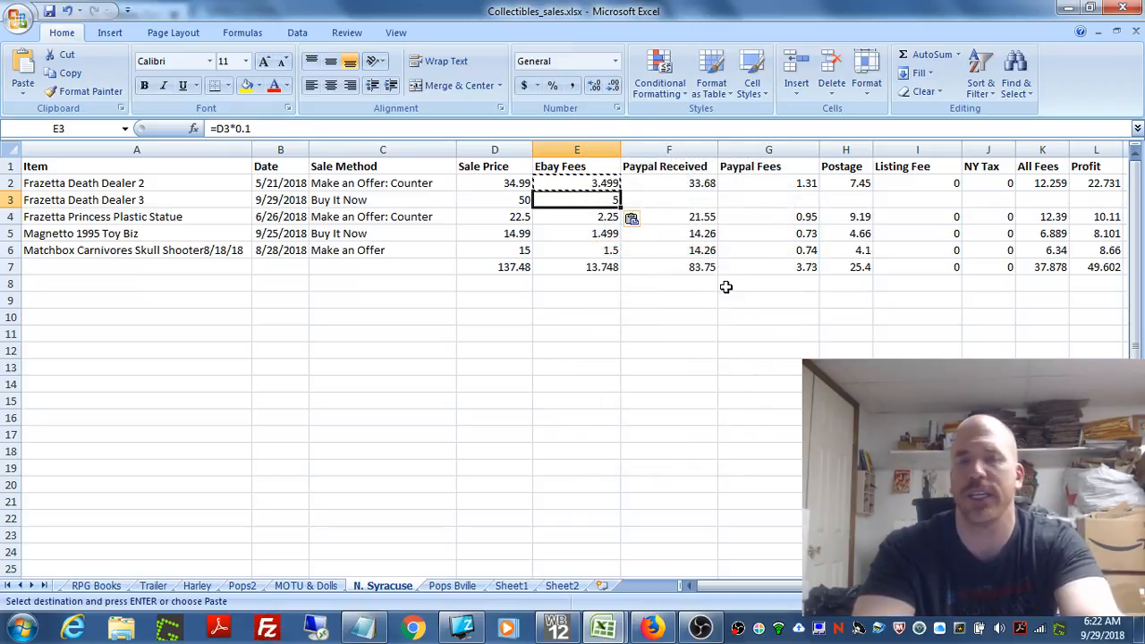
{"action": "left_click", "coordinate": [692, 251]}
{"action": "left_click", "coordinate": [599, 199]}
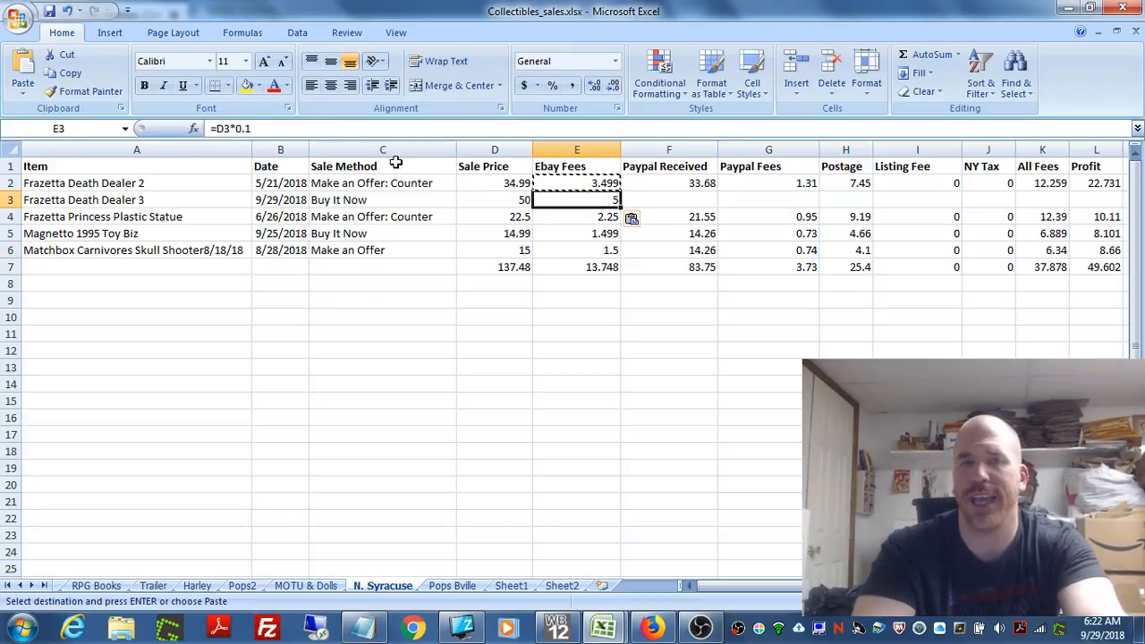
{"action": "left_click", "coordinate": [515, 203]}
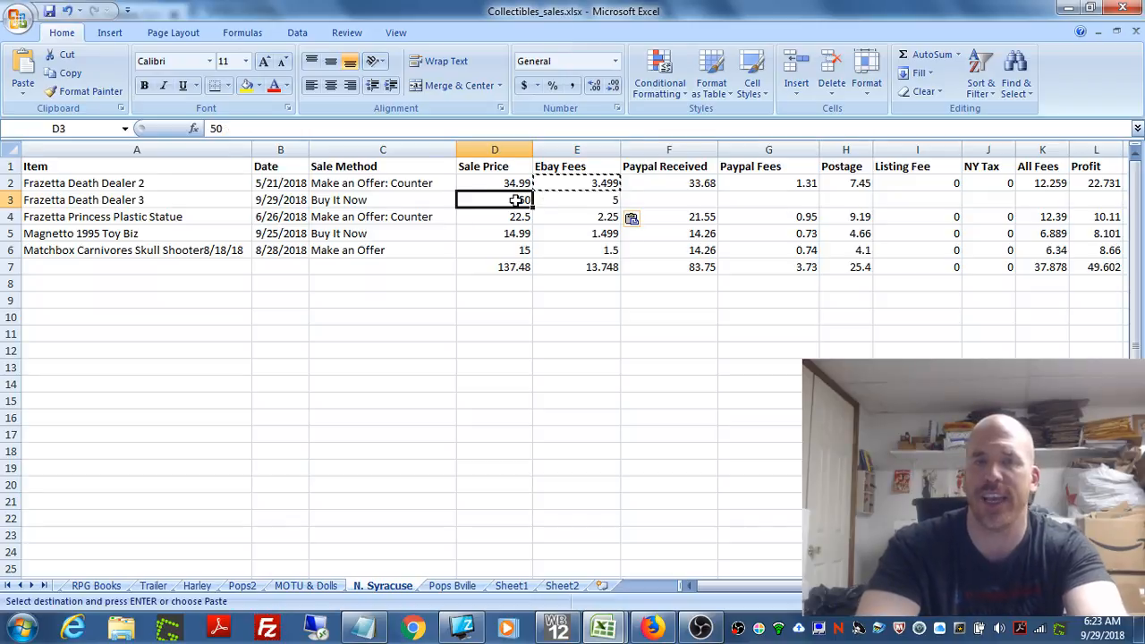
{"action": "left_click", "coordinate": [614, 203]}
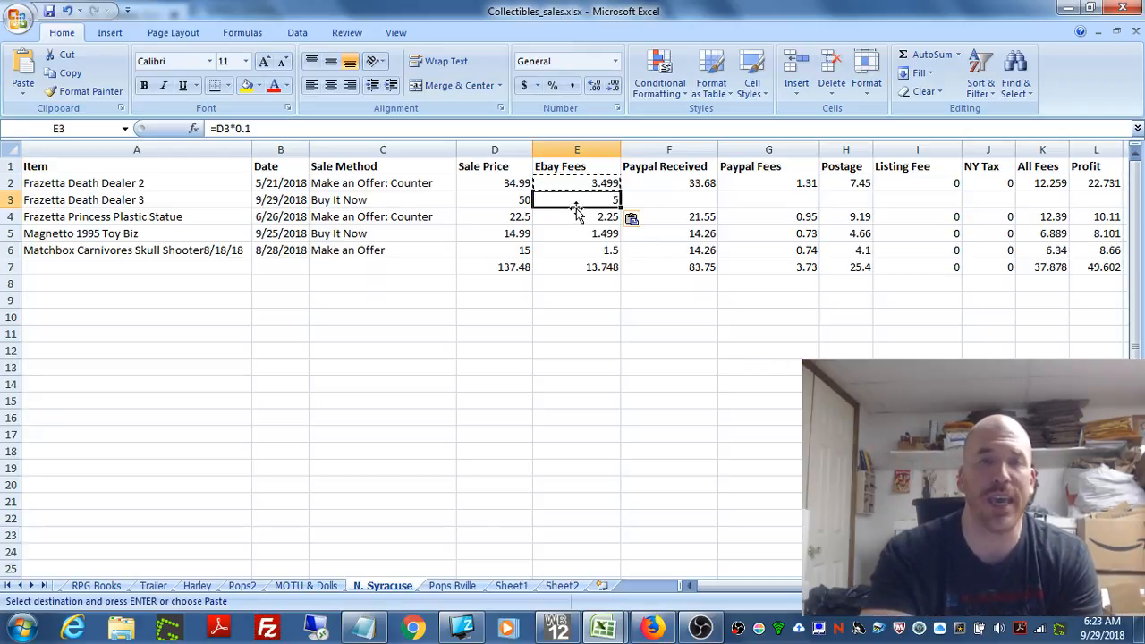
Step: Enter 47.99 as the Paypal Received amount for Frazetta Death Dealer 3 in cell F3
{"action": "left_click", "coordinate": [688, 201]}
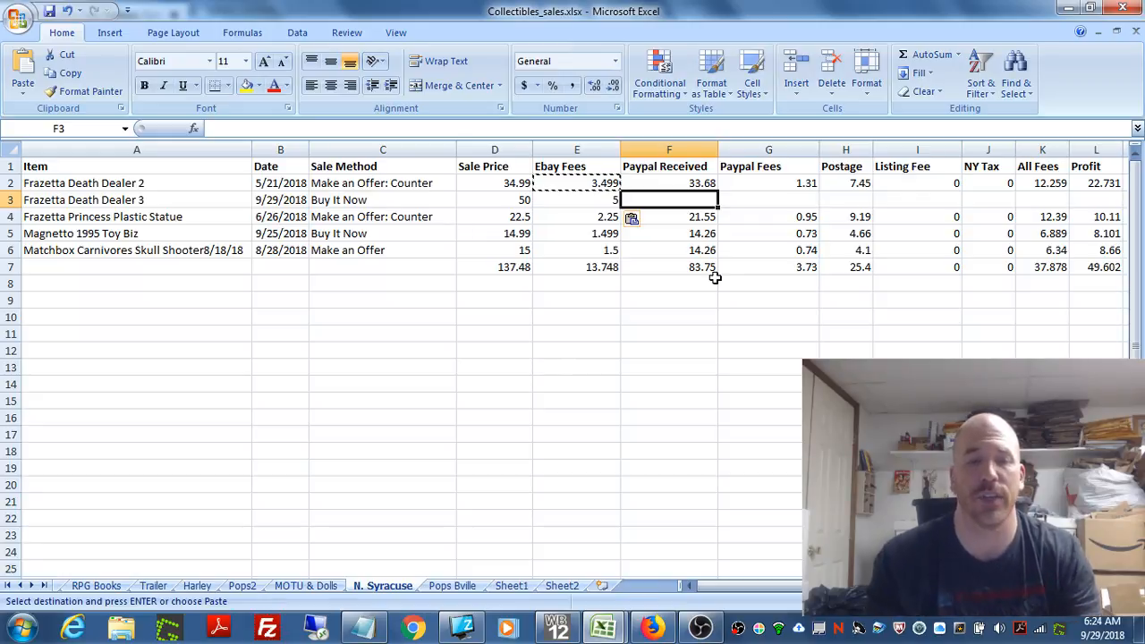
{"action": "type", "text": "4"}
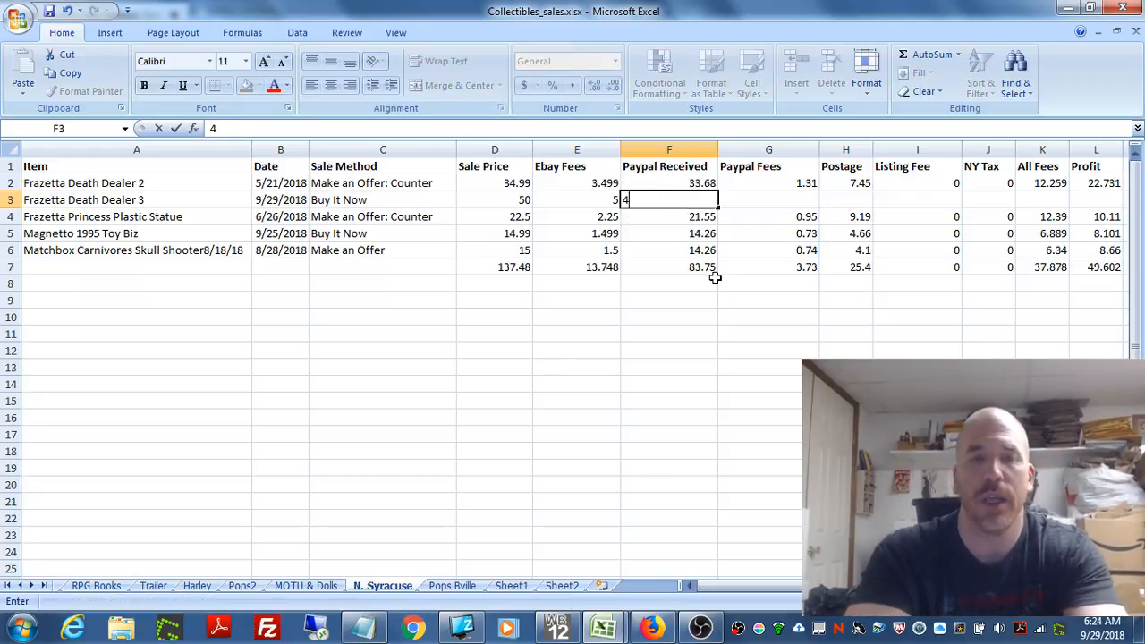
{"action": "type", "text": "7.99"}
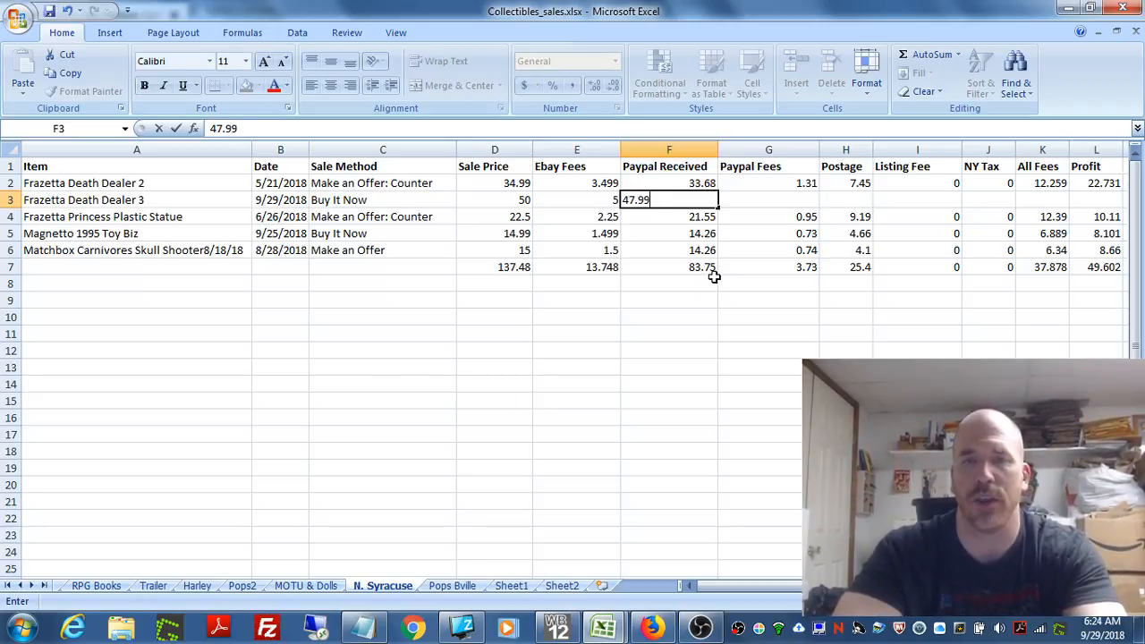
{"action": "left_click", "coordinate": [715, 280]}
{"action": "left_click", "coordinate": [678, 203]}
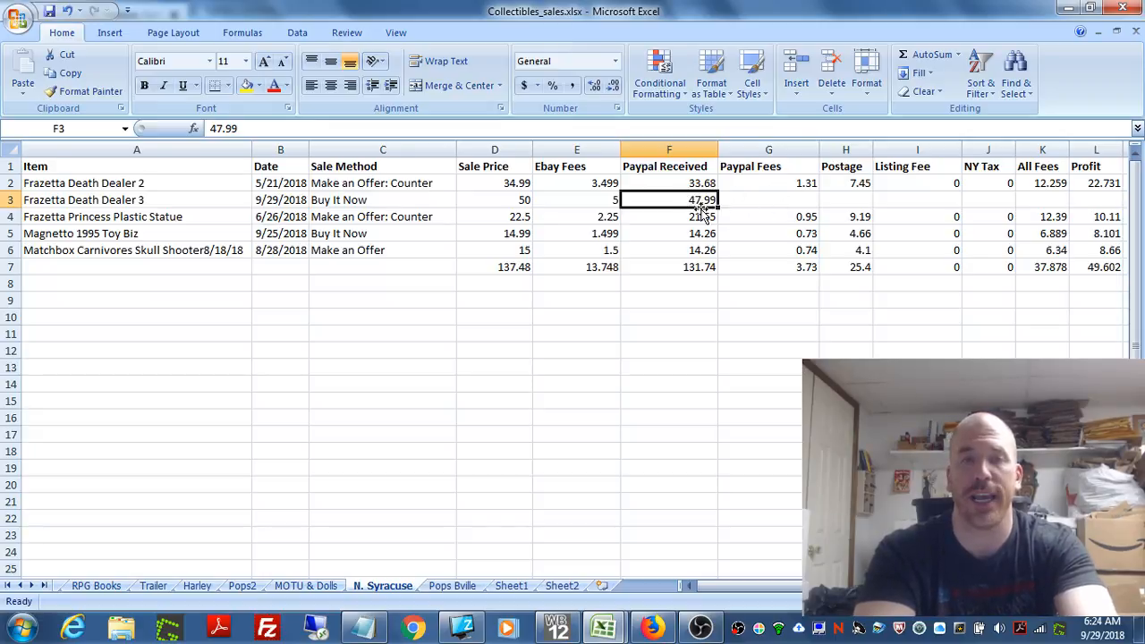
Step: Examine how Paypal Fees derive from Sale Price and Paypal Received, using the row 3 amounts and the formula in cell G2
{"action": "left_click", "coordinate": [772, 202]}
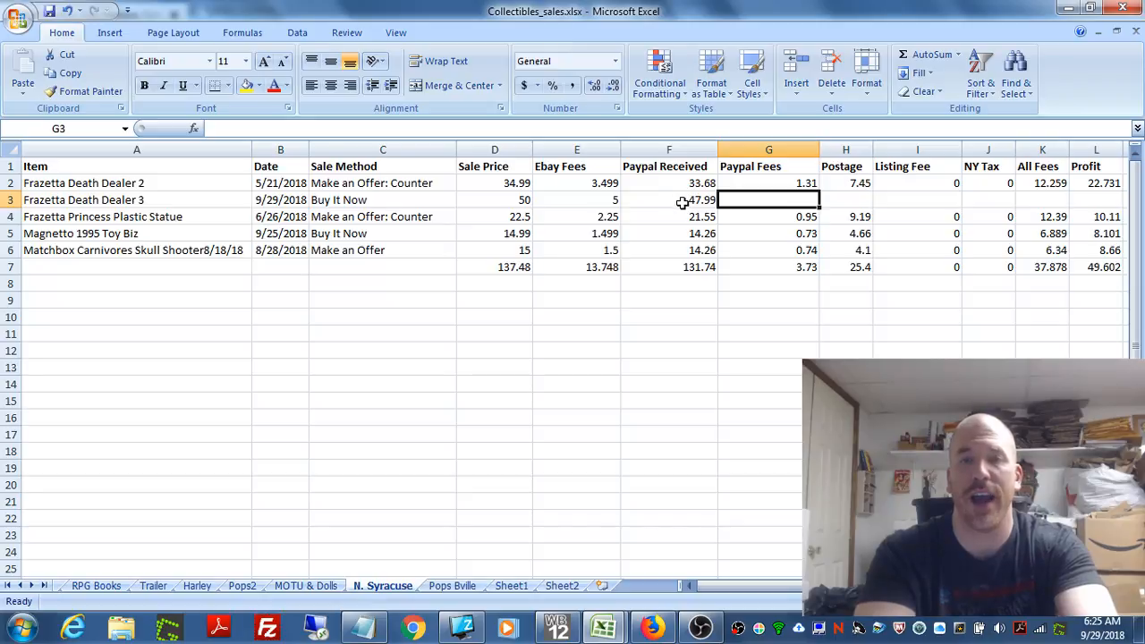
{"action": "left_click", "coordinate": [744, 182]}
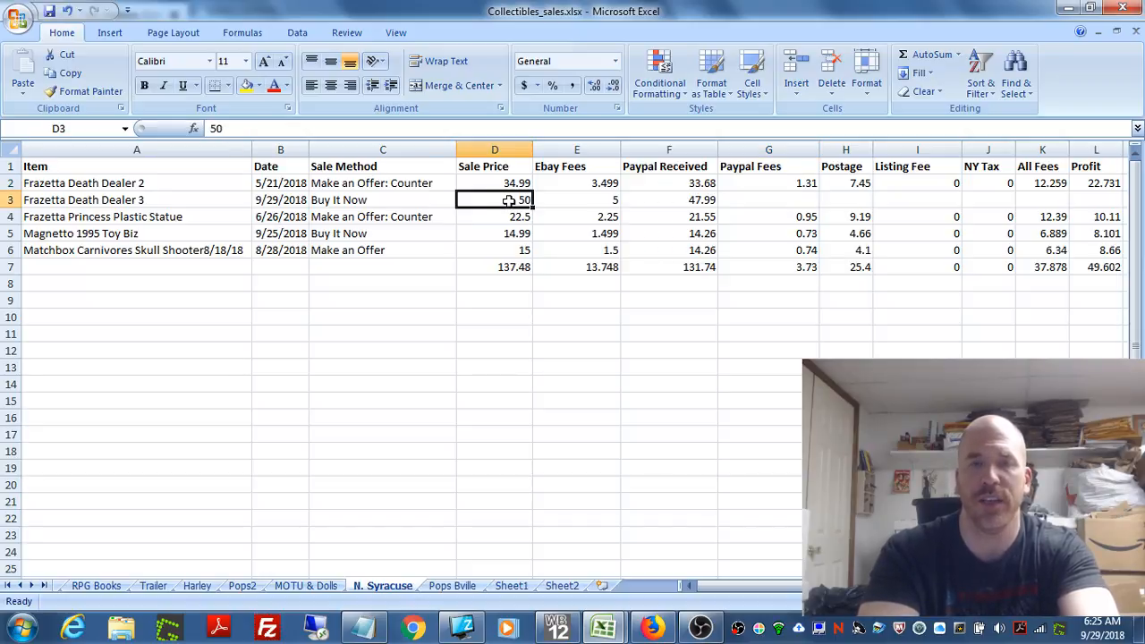
{"action": "left_click", "coordinate": [676, 202]}
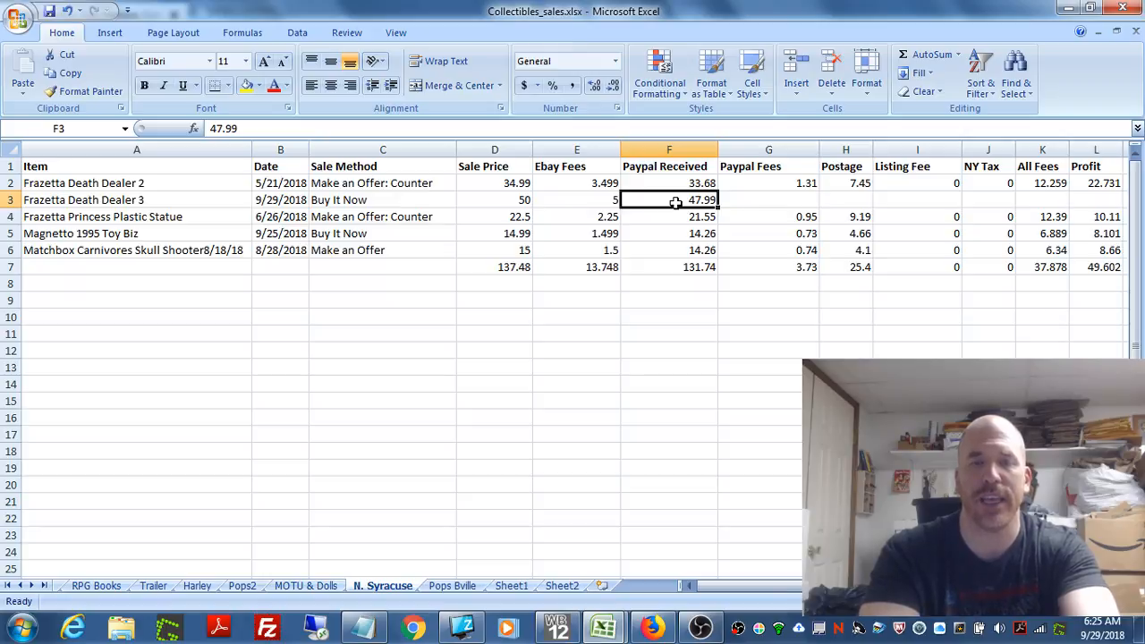
{"action": "left_click", "coordinate": [782, 203]}
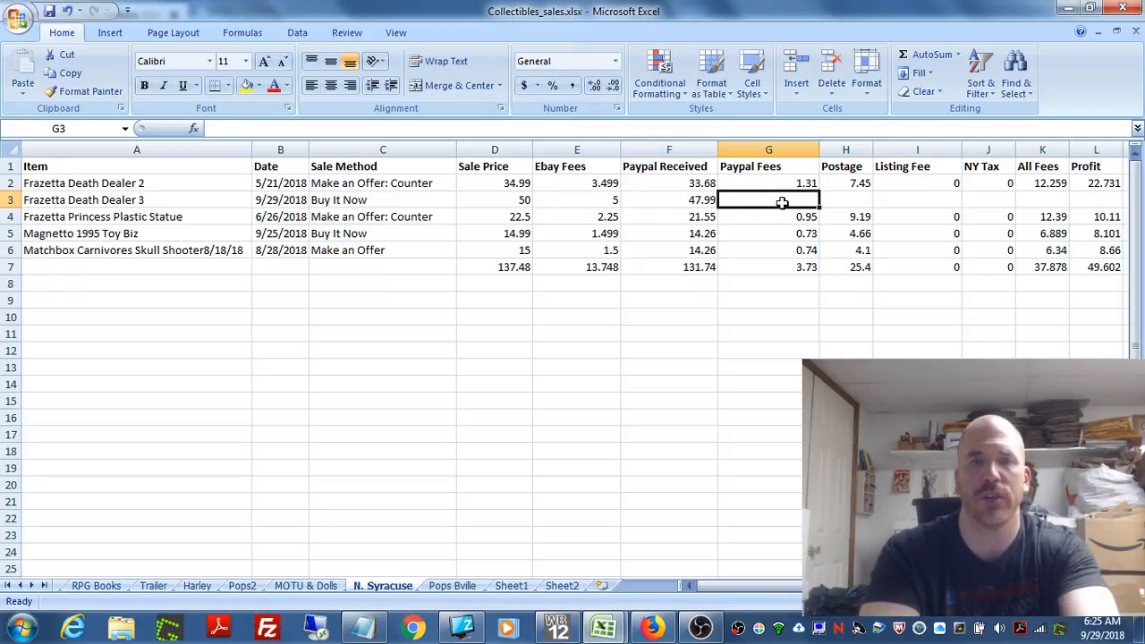
{"action": "left_click", "coordinate": [775, 182]}
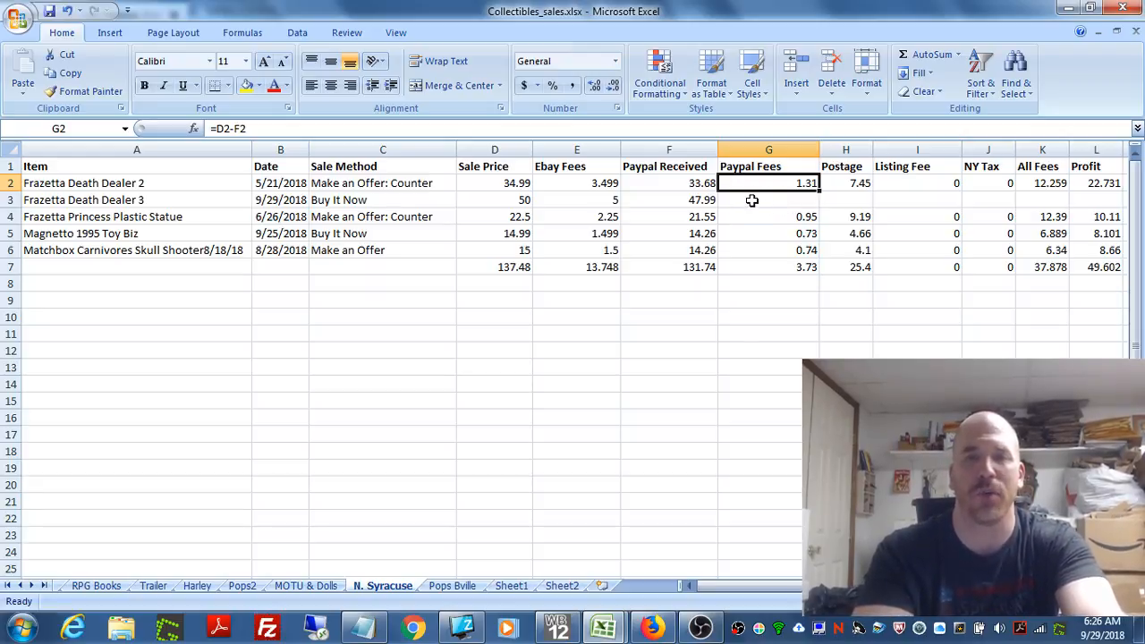
Step: Review Sale Price and Paypal Received in row 3, and copy the Paypal Fees formula from cell G2 into G3
{"action": "left_click", "coordinate": [751, 200]}
{"action": "left_click", "coordinate": [765, 186]}
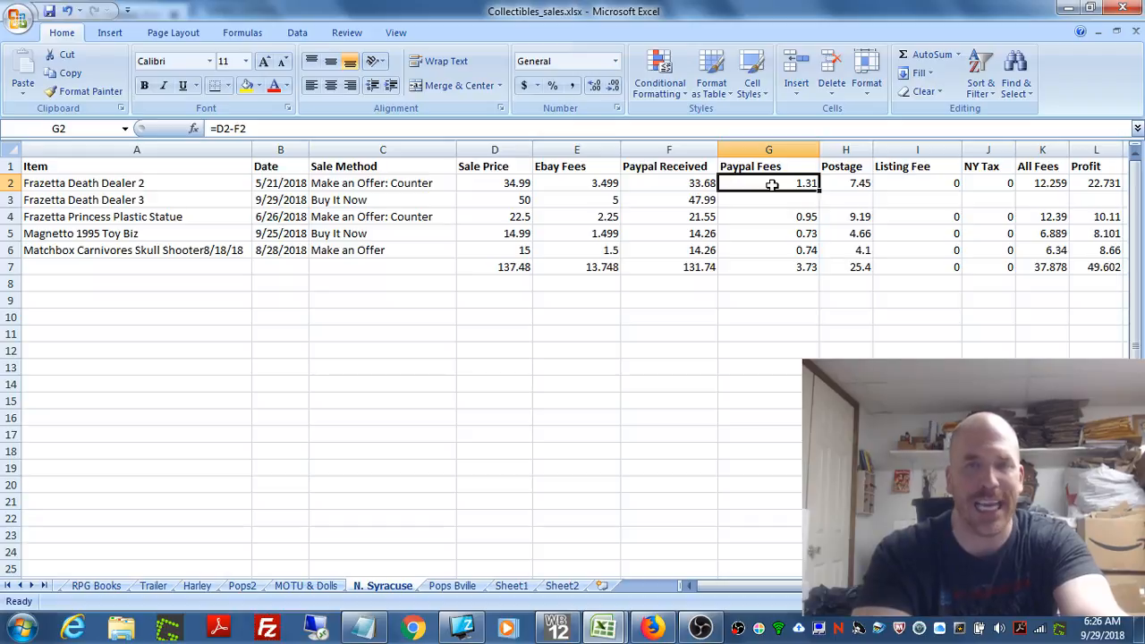
{"action": "left_click", "coordinate": [748, 203]}
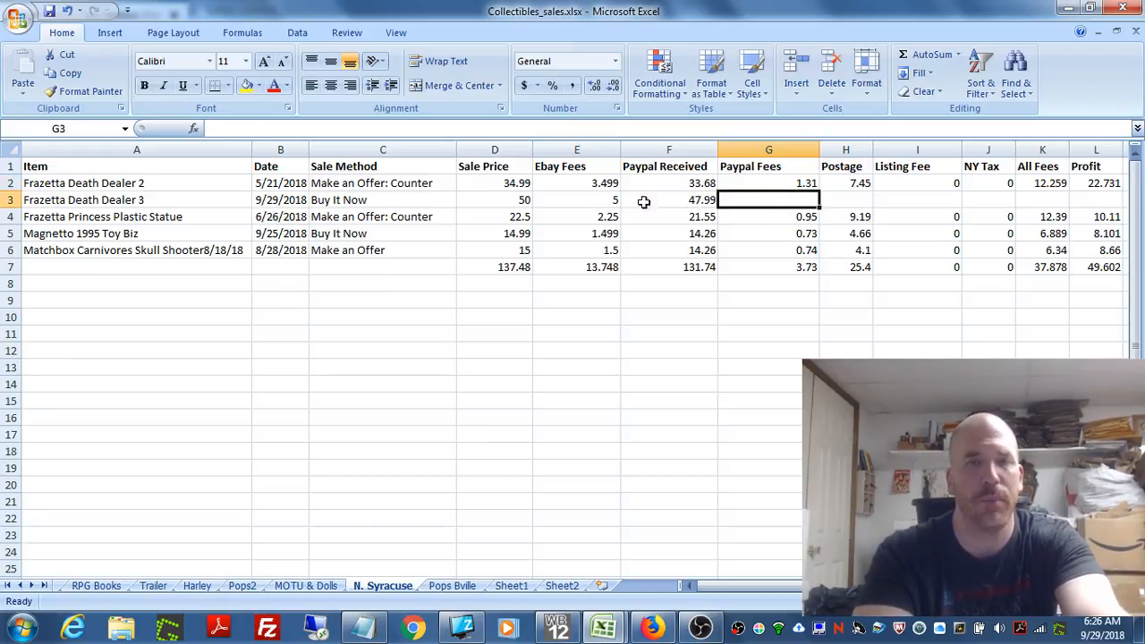
{"action": "left_click", "coordinate": [679, 202]}
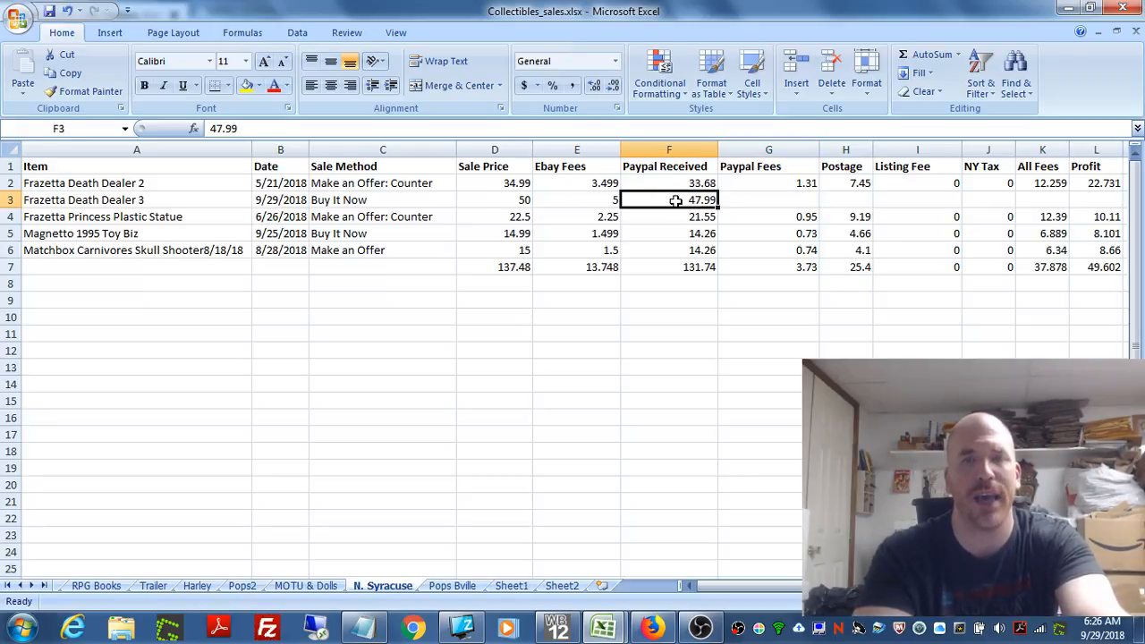
{"action": "left_click", "coordinate": [508, 200]}
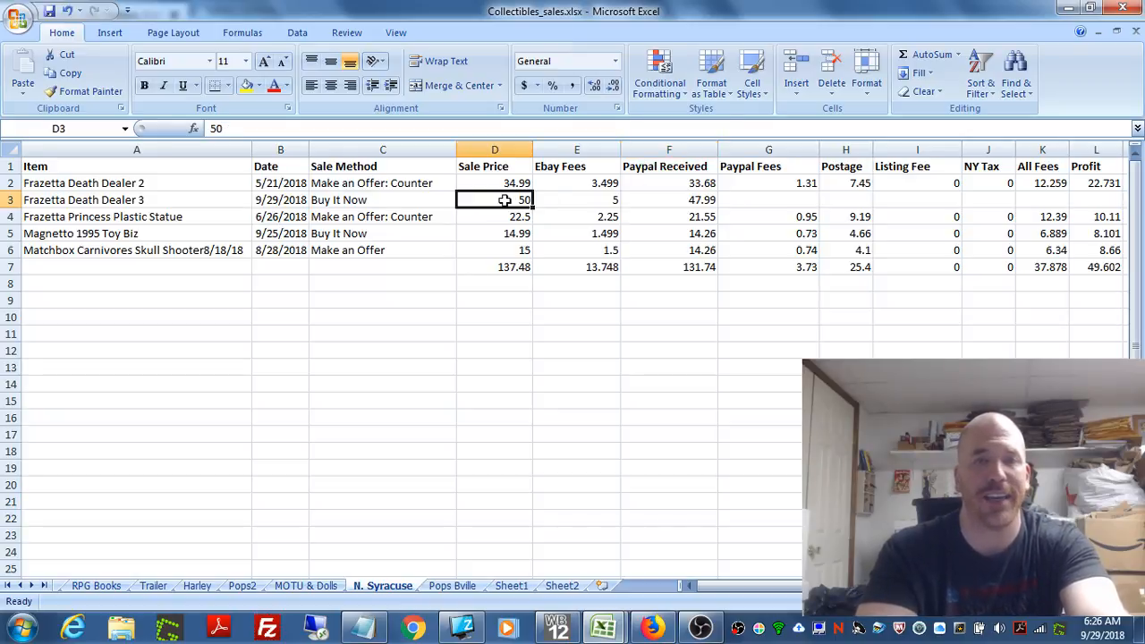
{"action": "left_click", "coordinate": [788, 201]}
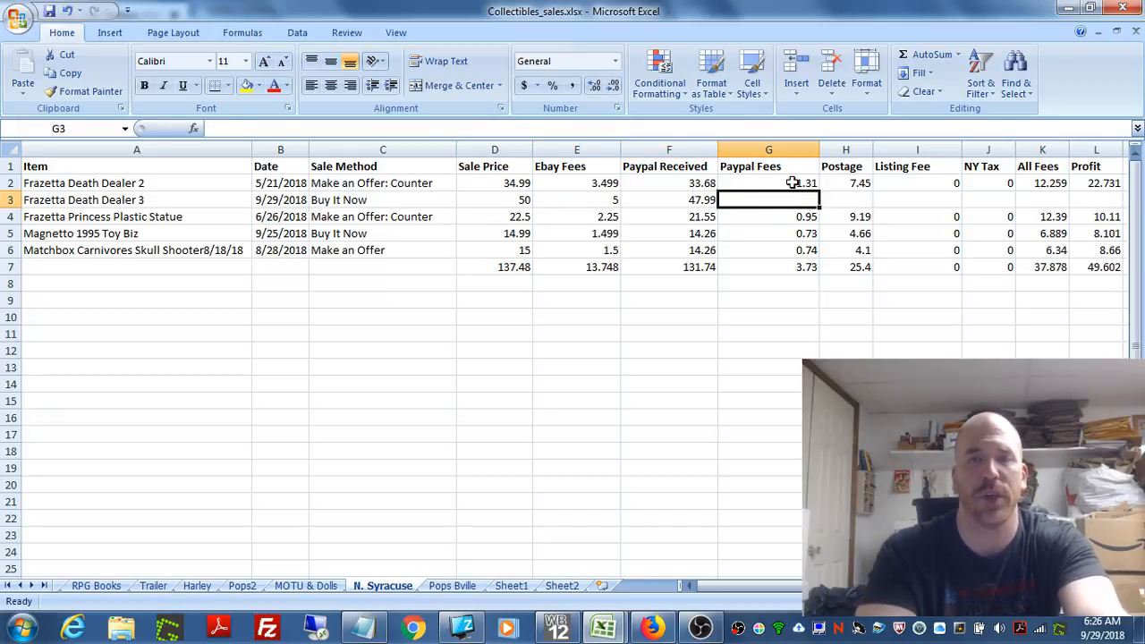
{"action": "left_click", "coordinate": [796, 183]}
{"action": "right_click", "coordinate": [796, 184]}
{"action": "left_click", "coordinate": [835, 212]}
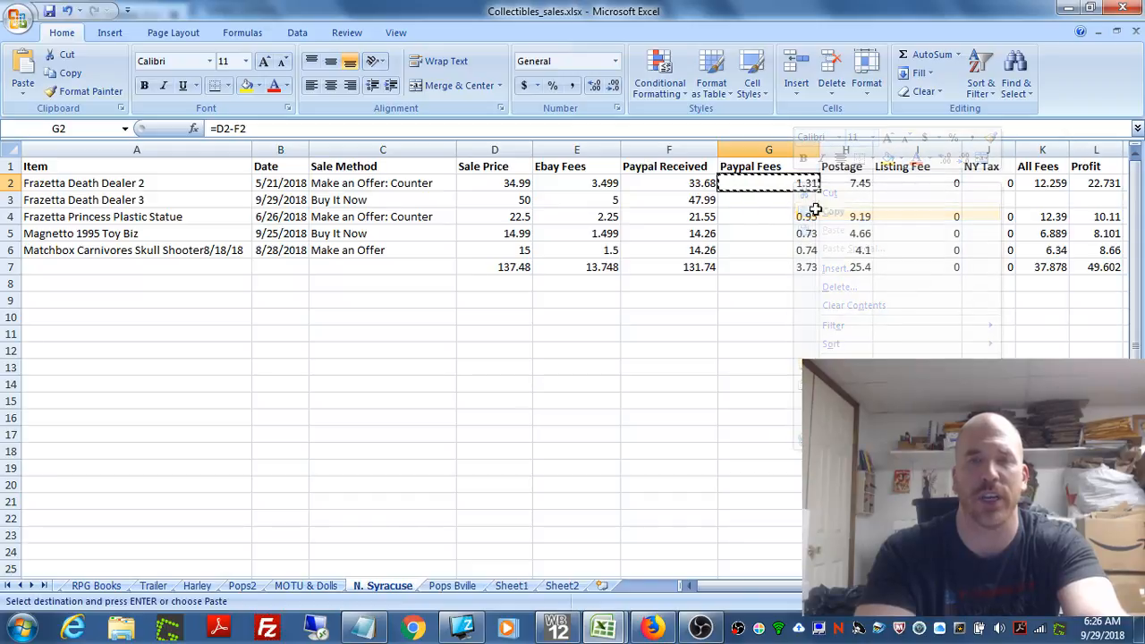
{"action": "left_click", "coordinate": [773, 201]}
{"action": "right_click", "coordinate": [774, 200]}
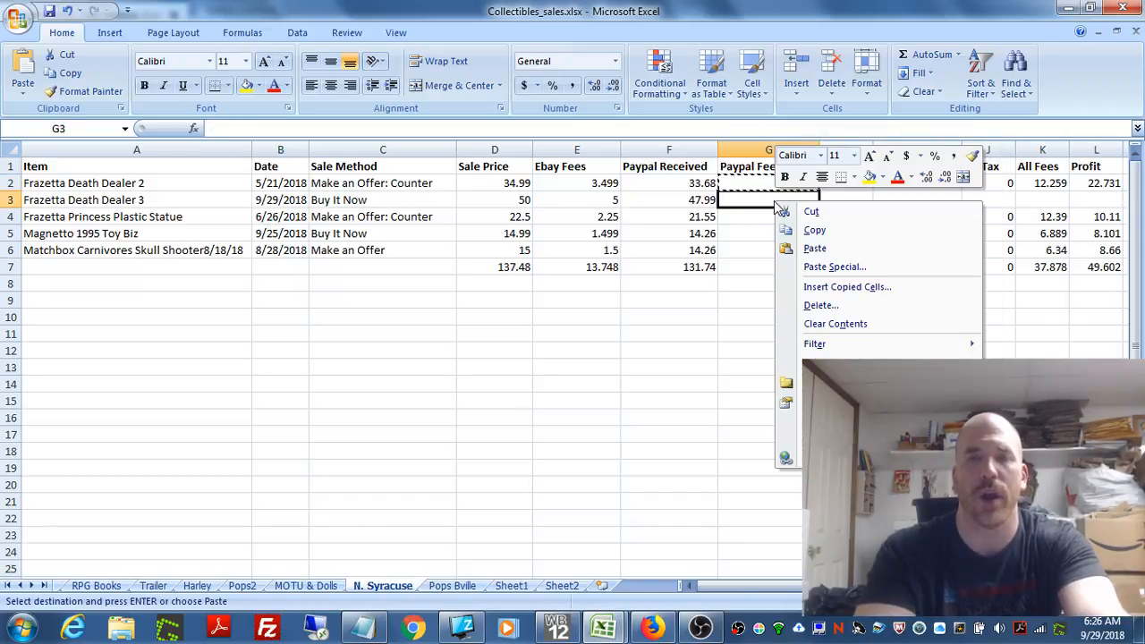
{"action": "left_click", "coordinate": [819, 248]}
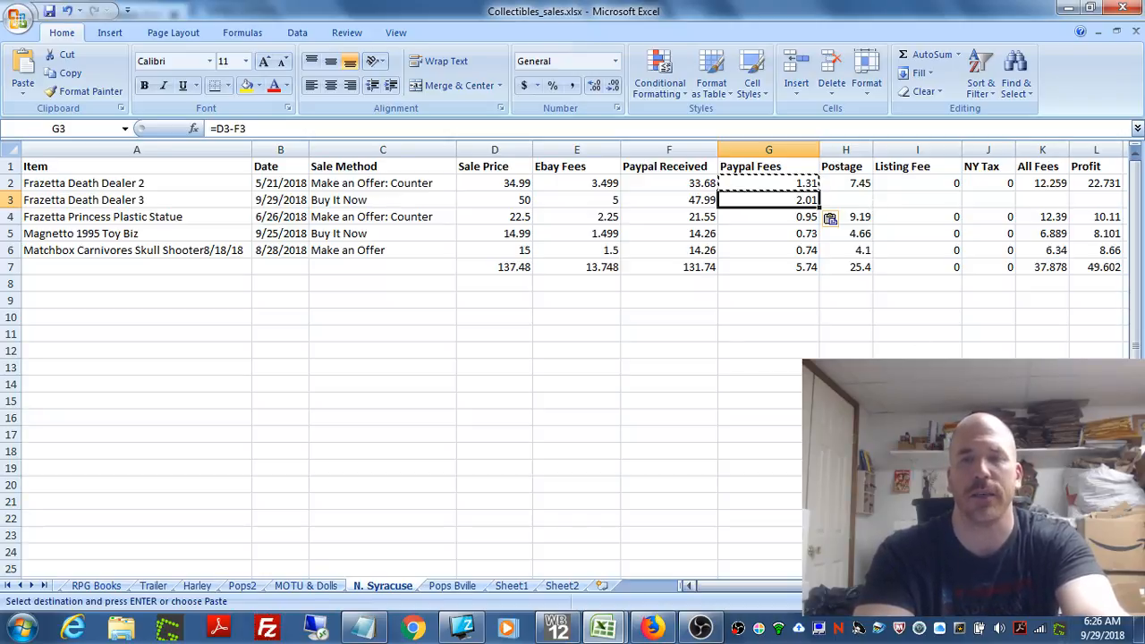
Step: Enter 5.00 as the Postage amount for the Frazetta Death Dealer 3 sale in cell H3
{"action": "left_click", "coordinate": [1122, 586]}
{"action": "left_click", "coordinate": [1121, 586]}
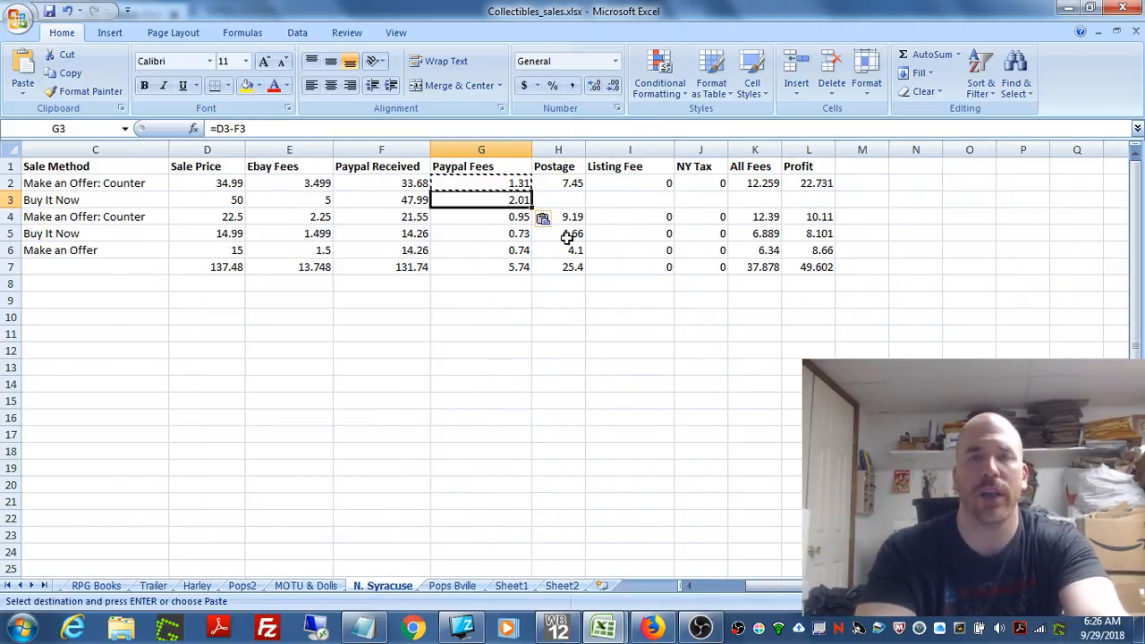
{"action": "left_click", "coordinate": [561, 199]}
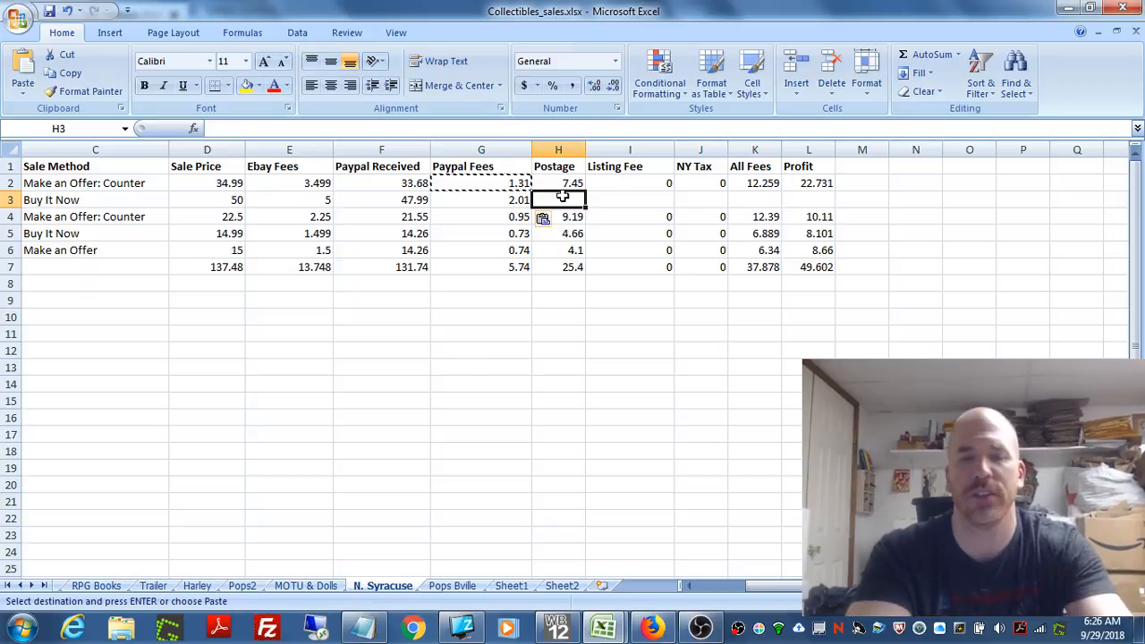
{"action": "type", "text": "5."}
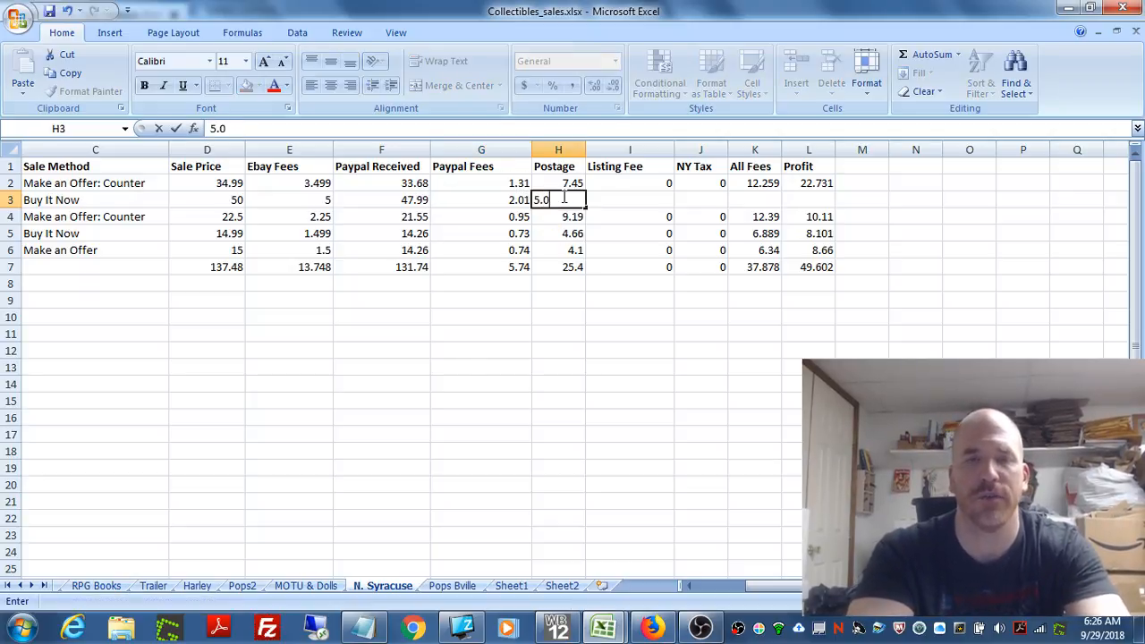
{"action": "type", "text": "0"}
Step: Enter 0 for both the Listing Fee in cell I3 and the NY Tax in cell J3
{"action": "left_click", "coordinate": [640, 204]}
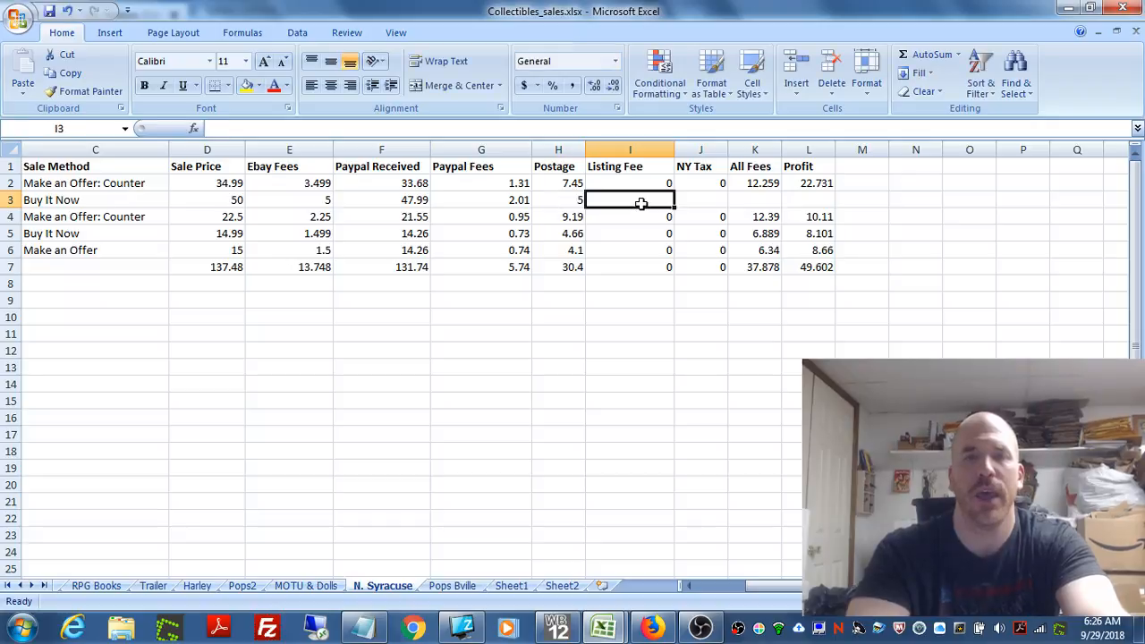
{"action": "type", "text": "0"}
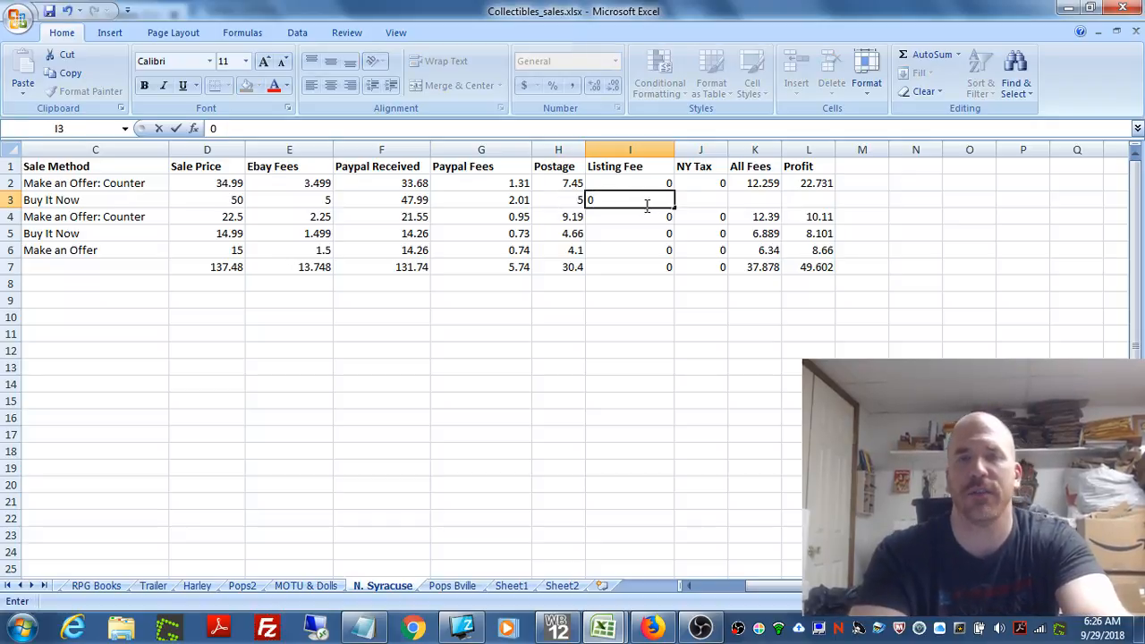
{"action": "left_click", "coordinate": [706, 200]}
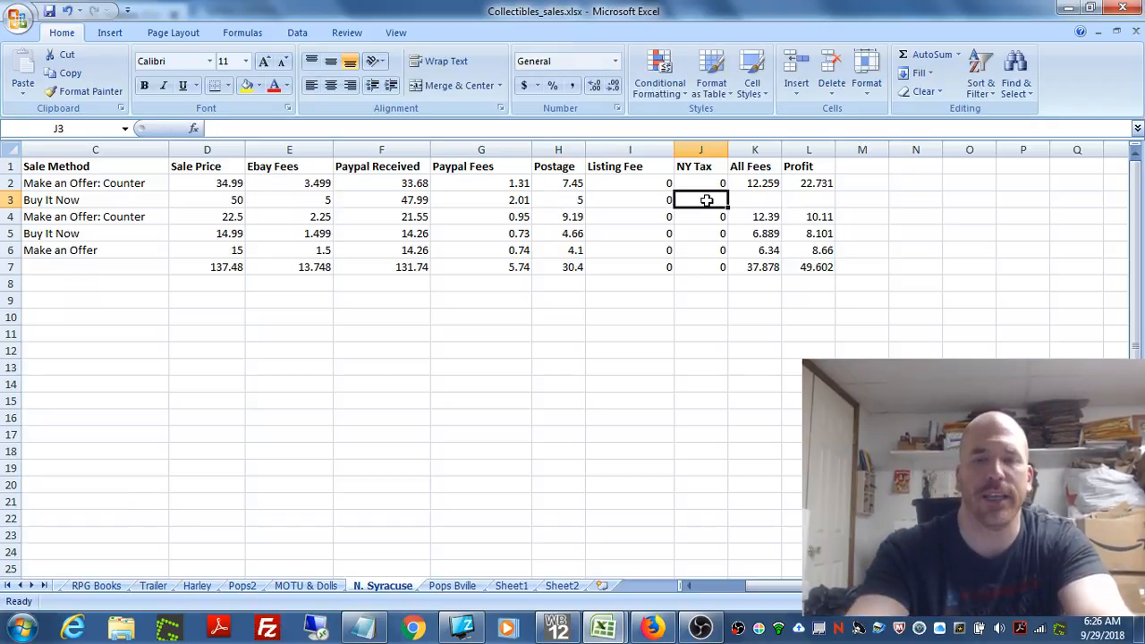
{"action": "type", "text": "0"}
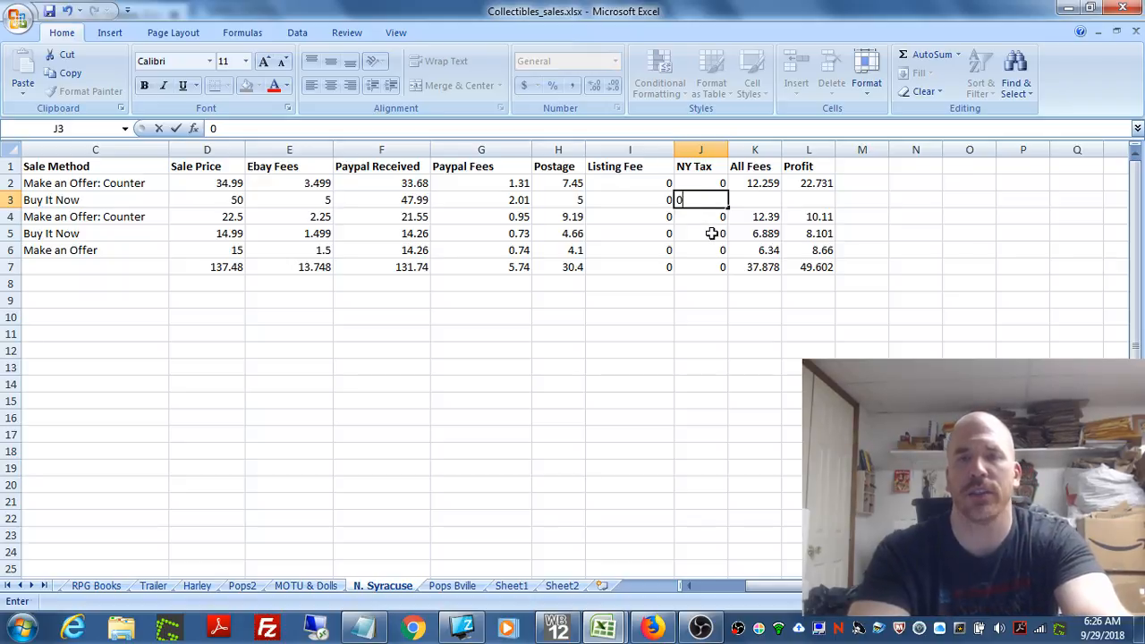
{"action": "left_click", "coordinate": [712, 233]}
Step: Change the Listing Fee for Frazetta Death Dealer 3 in cell I3 to 0.30
{"action": "left_click", "coordinate": [652, 200]}
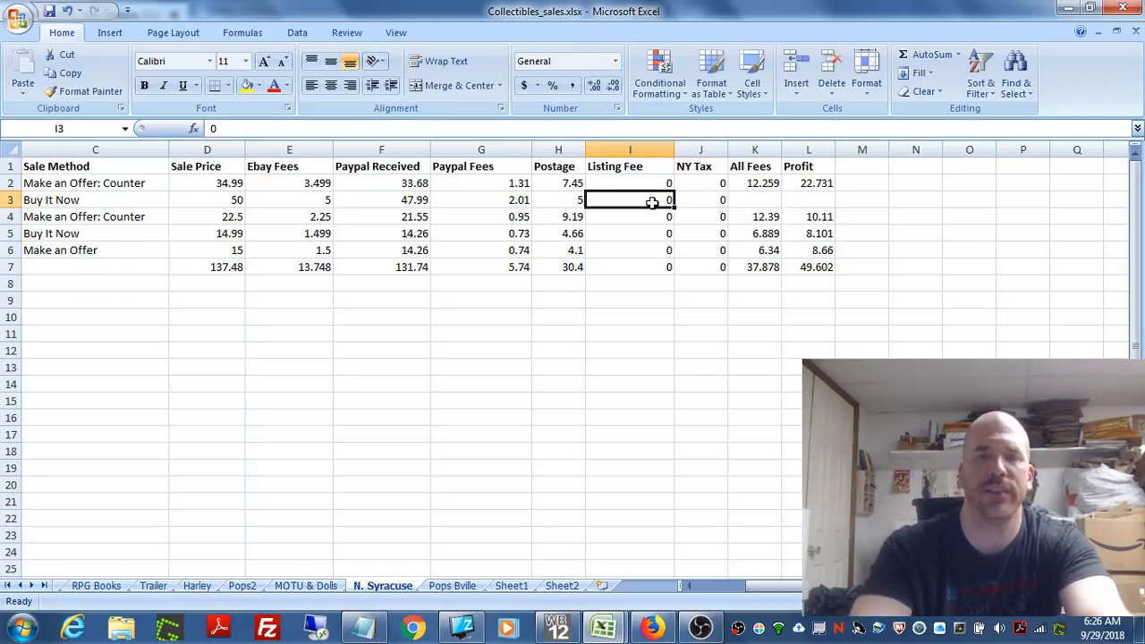
{"action": "type", "text": "0."}
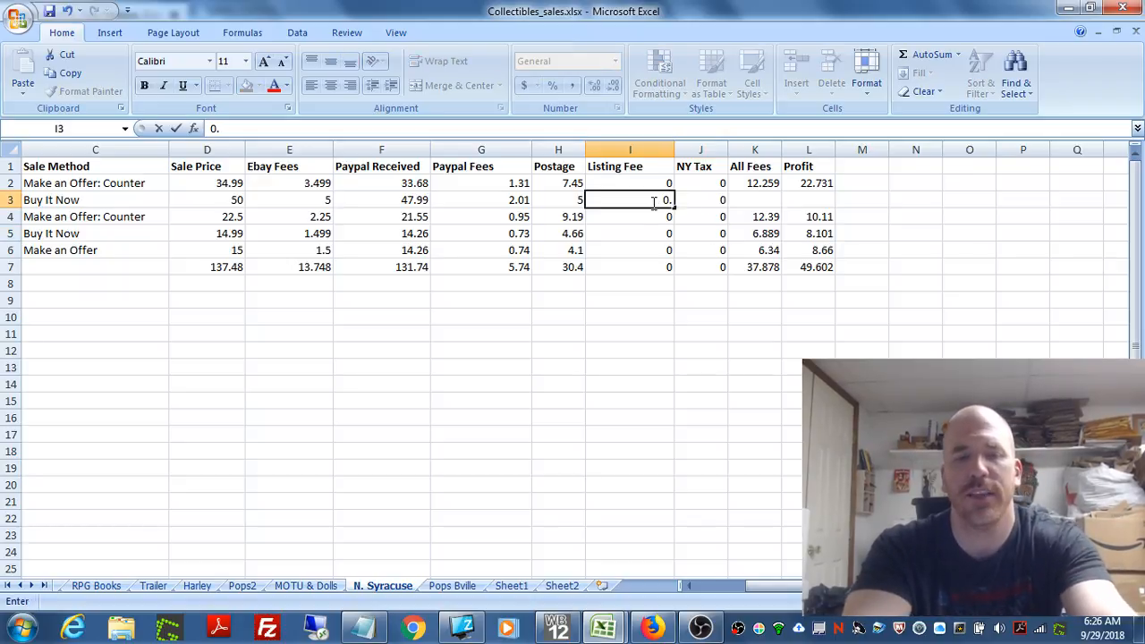
{"action": "type", "text": "30"}
{"action": "left_click", "coordinate": [707, 216]}
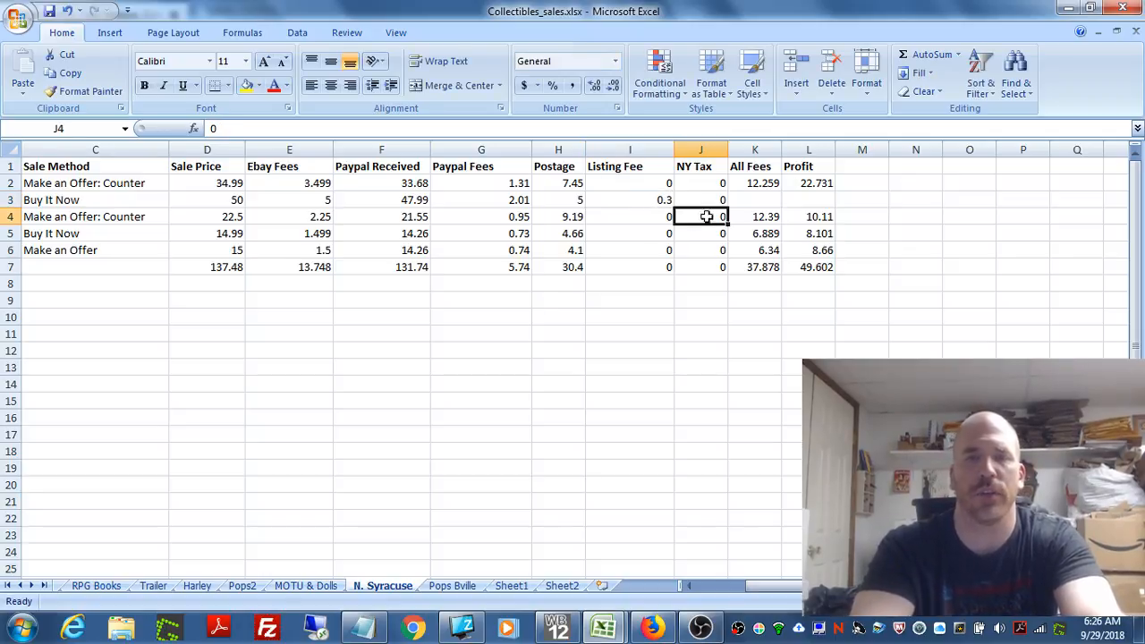
Step: Copy the All Fees formula from cell K2 into K3 and check the pasted formula
{"action": "left_click", "coordinate": [757, 201]}
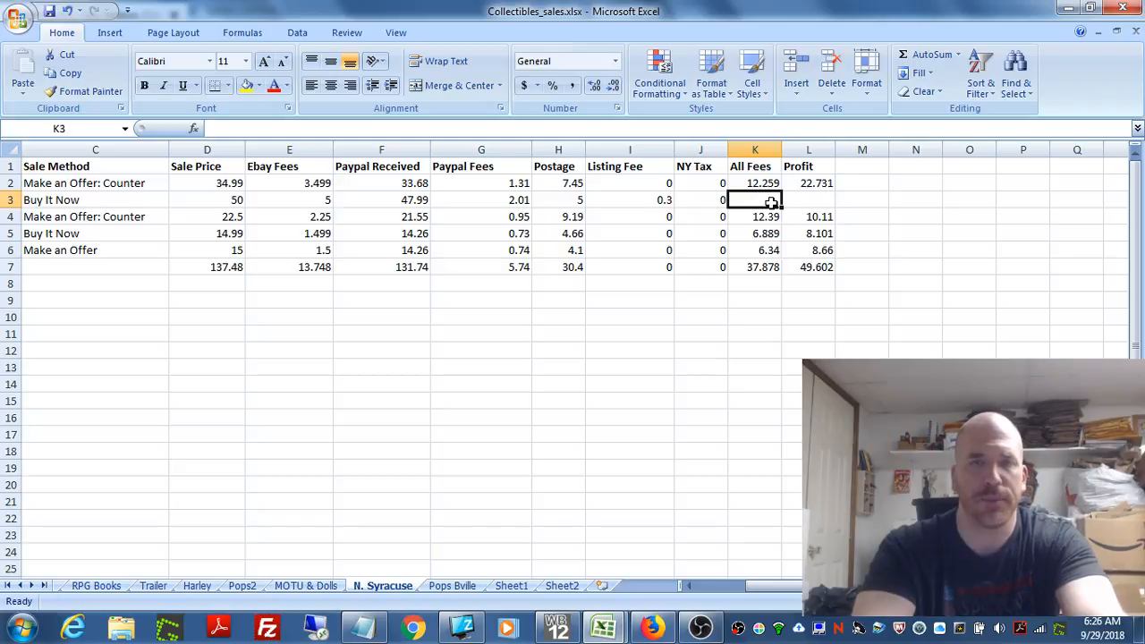
{"action": "left_click", "coordinate": [759, 184]}
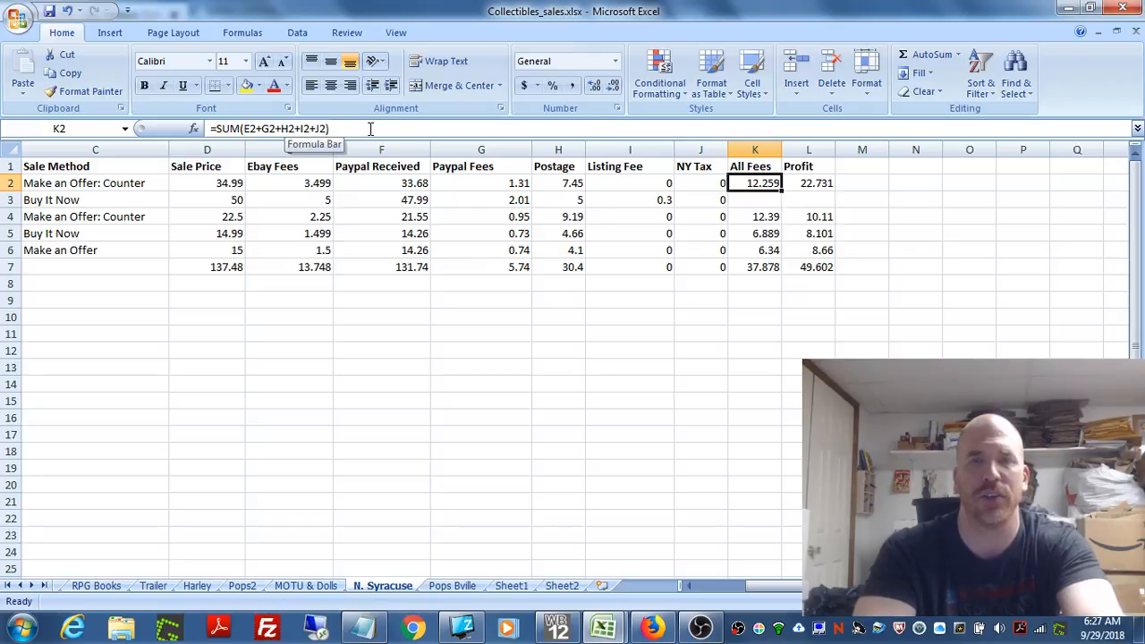
{"action": "right_click", "coordinate": [761, 185]}
{"action": "left_click", "coordinate": [799, 209]}
{"action": "left_click", "coordinate": [765, 202]}
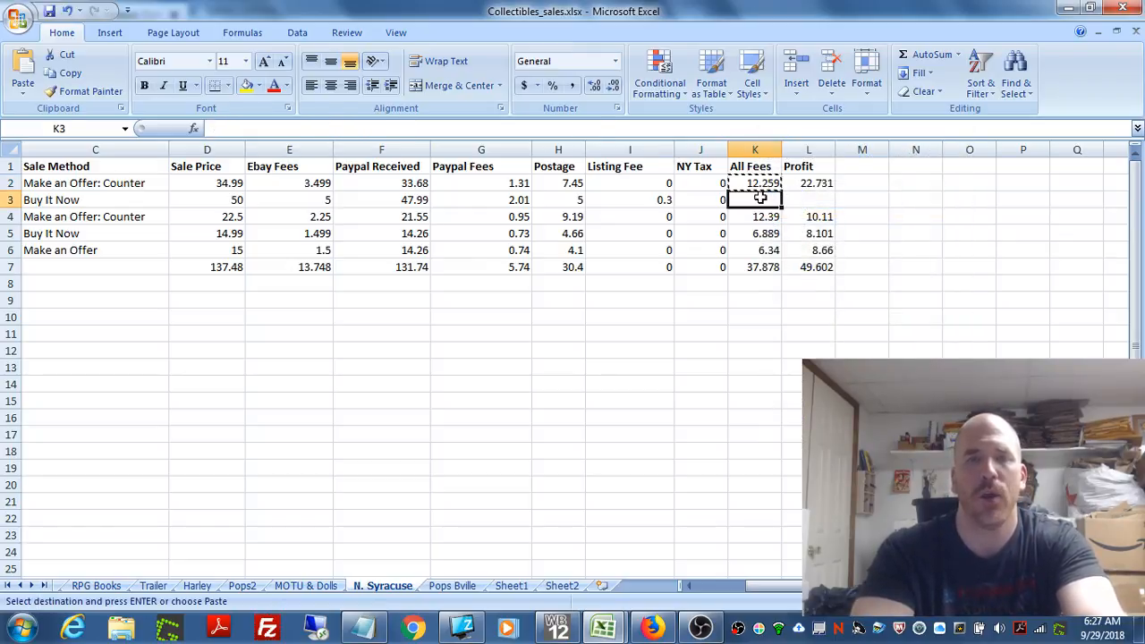
{"action": "right_click", "coordinate": [768, 203]}
{"action": "left_click", "coordinate": [799, 245]}
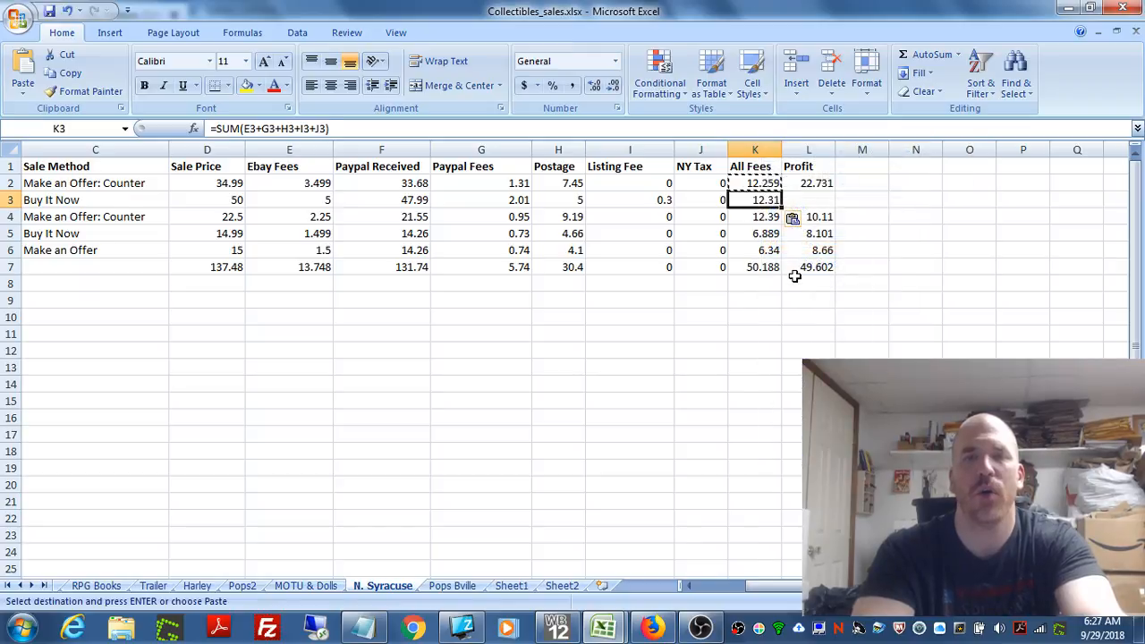
{"action": "left_click", "coordinate": [785, 378]}
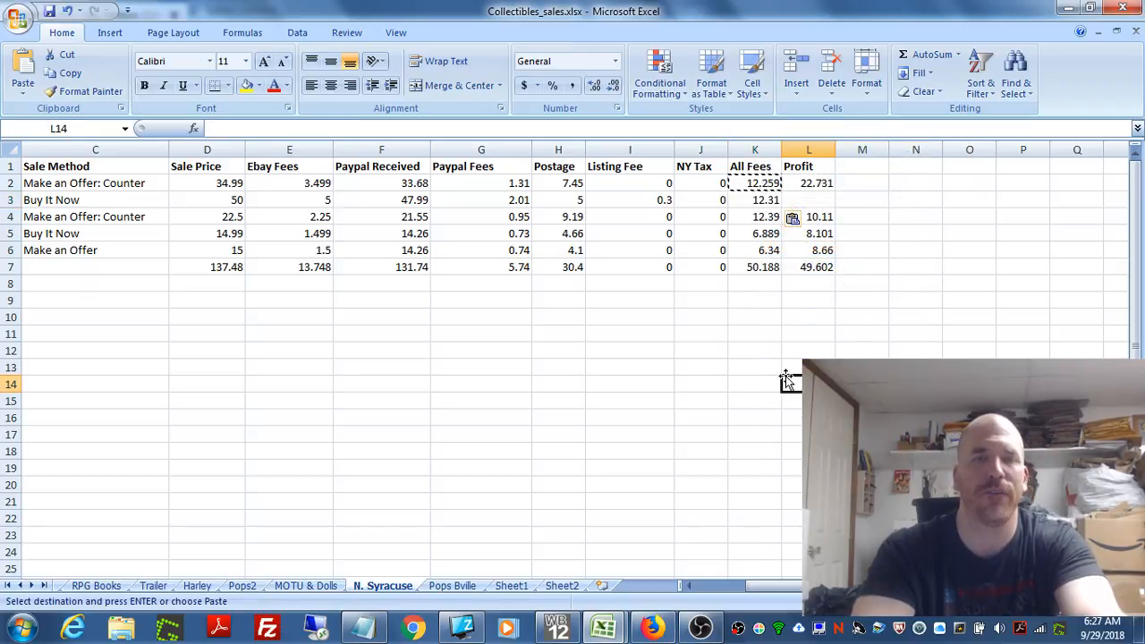
{"action": "left_click", "coordinate": [759, 202]}
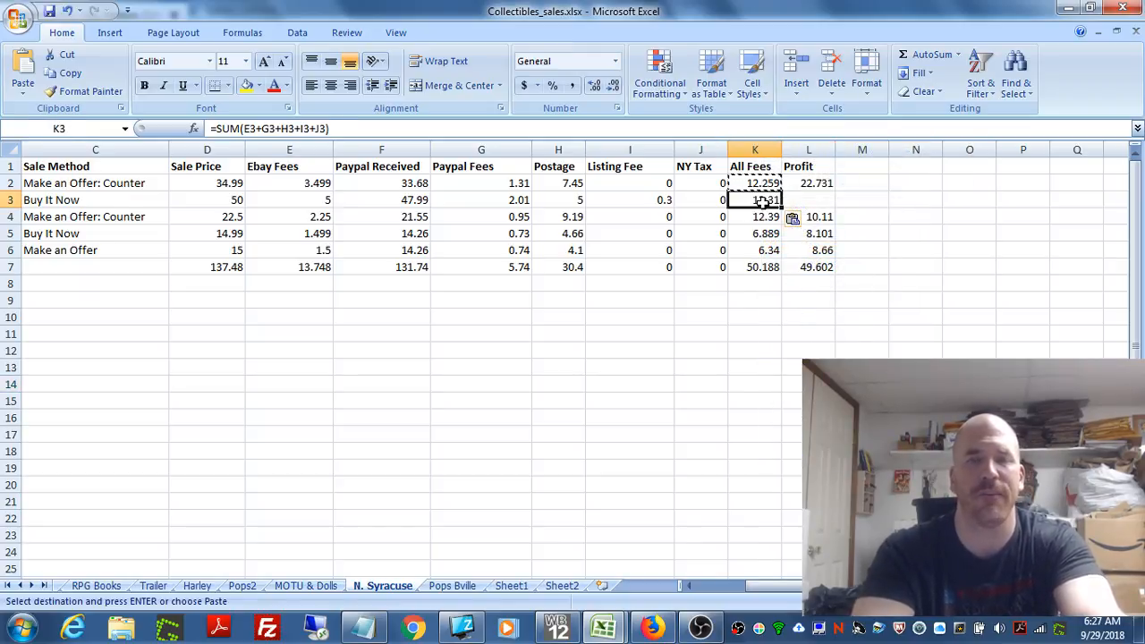
Step: Trace the Profit formula in cell L2 to its Sale Price and All Fees cells, and copy it into L3
{"action": "left_click", "coordinate": [811, 200]}
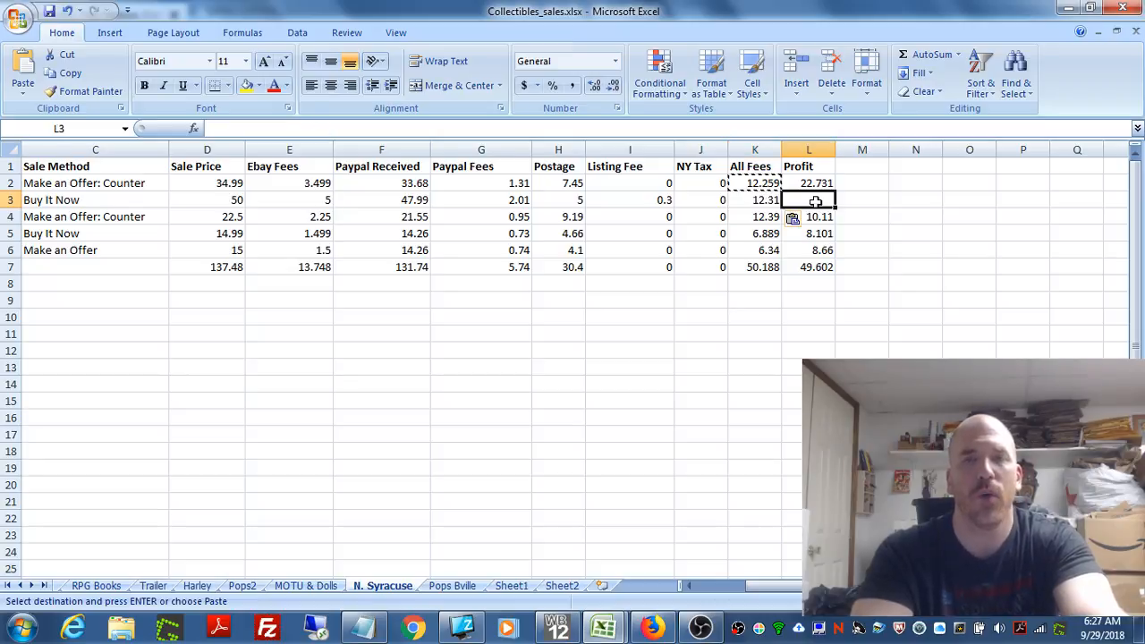
{"action": "left_click", "coordinate": [810, 183]}
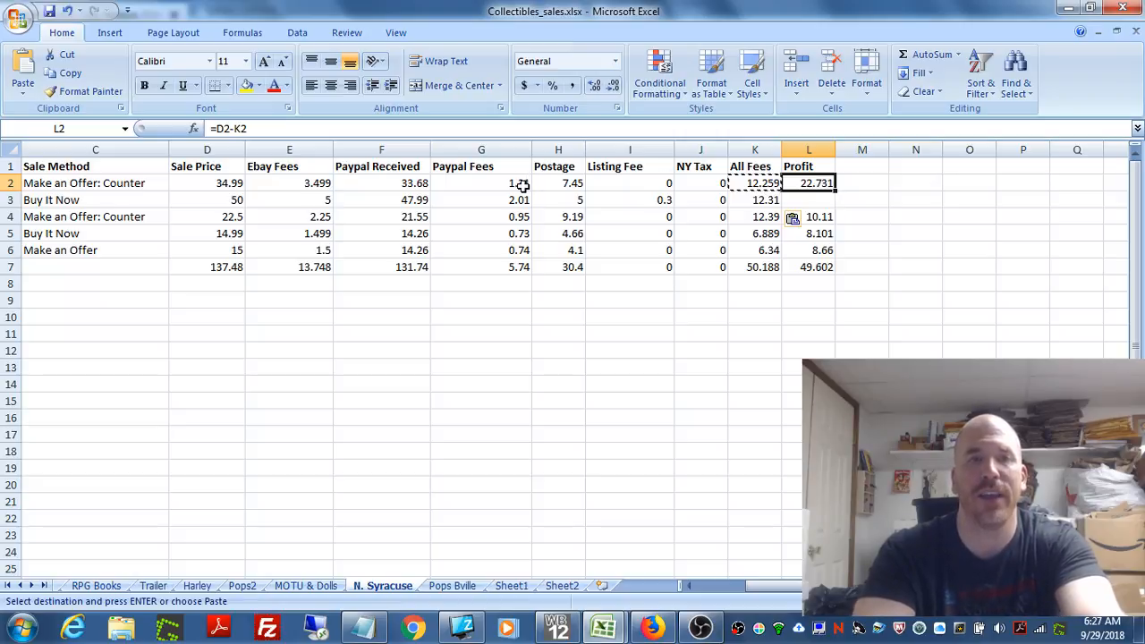
{"action": "left_click", "coordinate": [229, 183]}
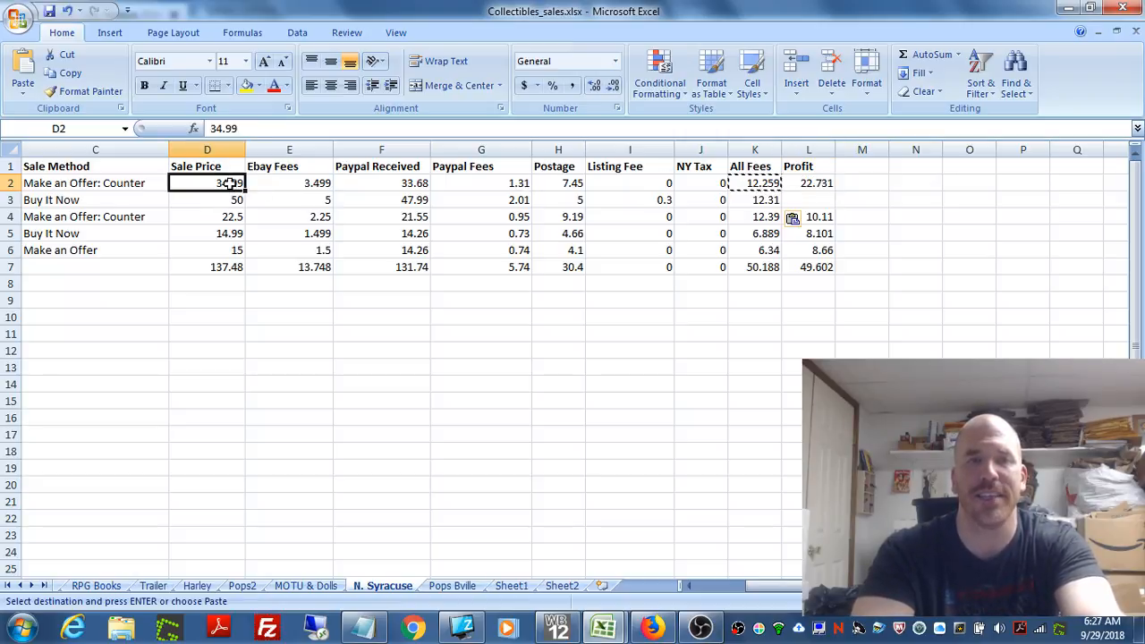
{"action": "left_click", "coordinate": [751, 185]}
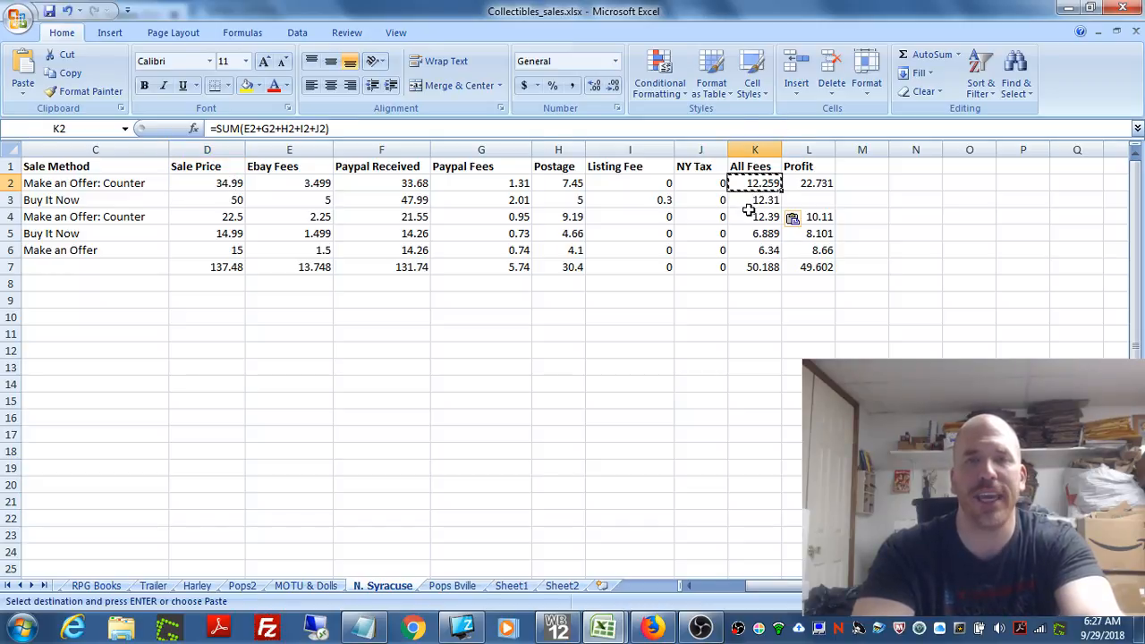
{"action": "left_click", "coordinate": [812, 185]}
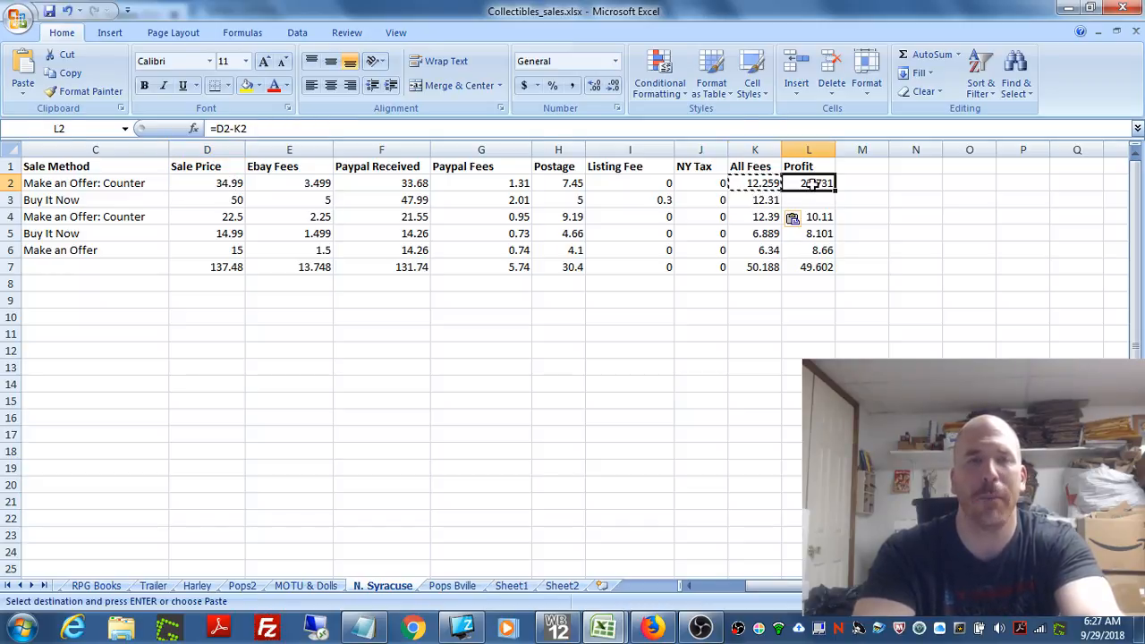
{"action": "right_click", "coordinate": [811, 184]}
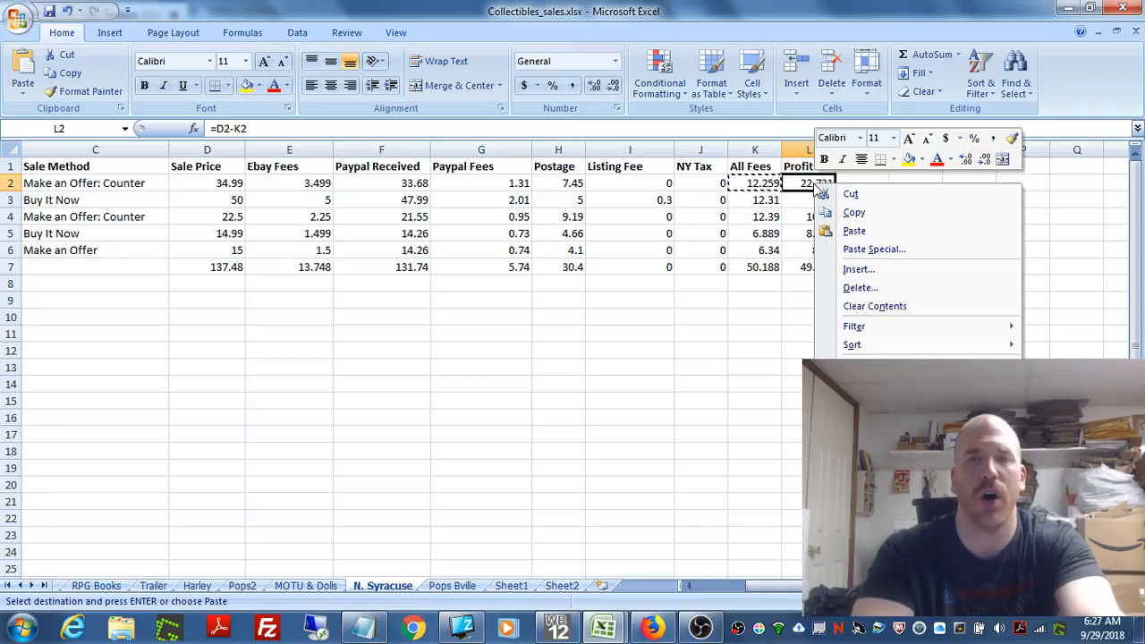
{"action": "left_click", "coordinate": [837, 211]}
{"action": "left_click", "coordinate": [820, 204]}
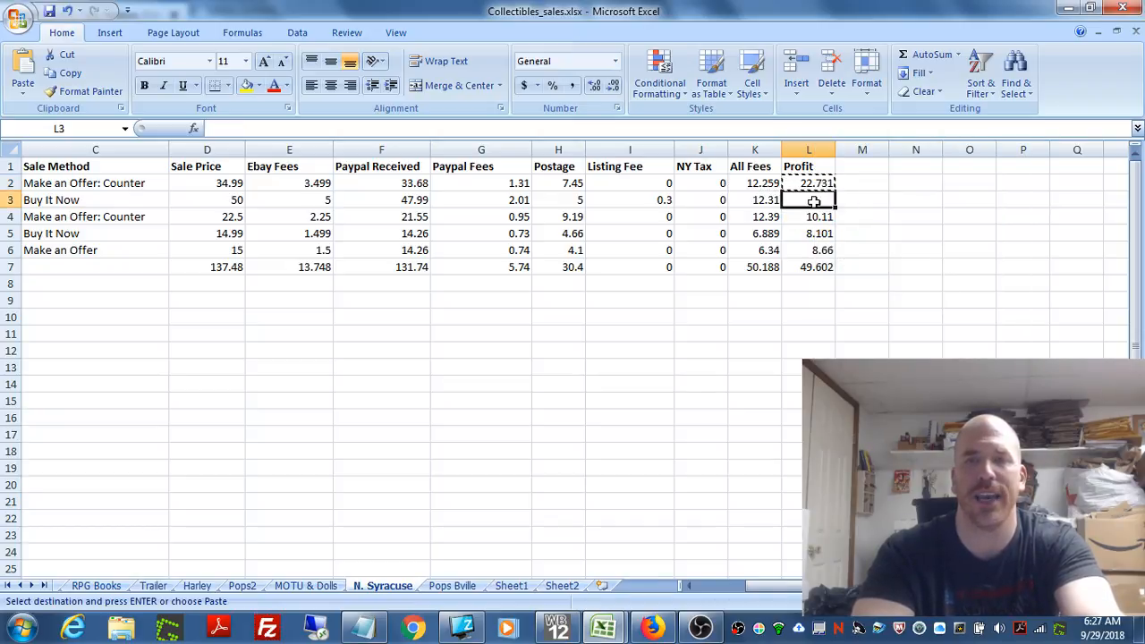
{"action": "right_click", "coordinate": [817, 202]}
{"action": "left_click", "coordinate": [853, 251]}
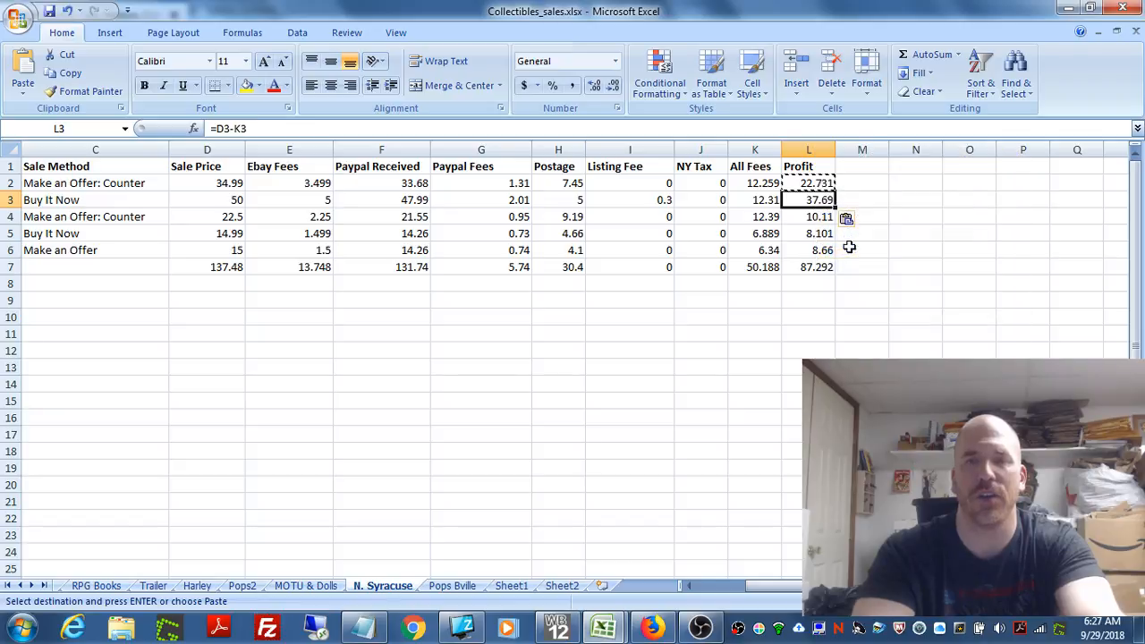
Step: Examine the Profit formula in cell L3 and the Sale Price total formula in cell D7
{"action": "left_click", "coordinate": [862, 196]}
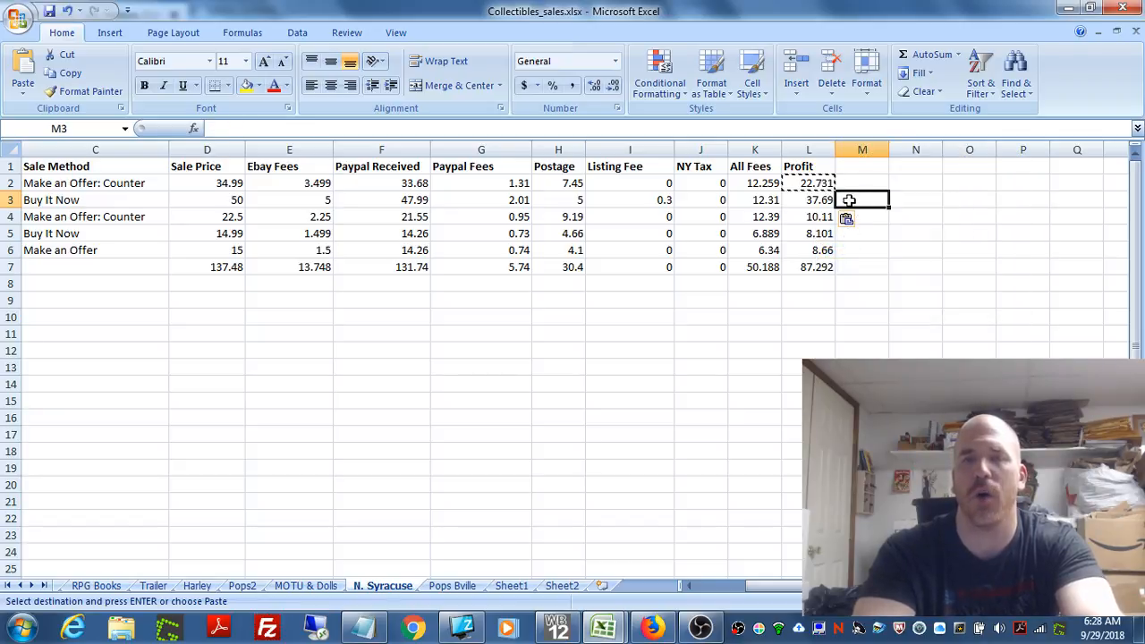
{"action": "left_click", "coordinate": [818, 201]}
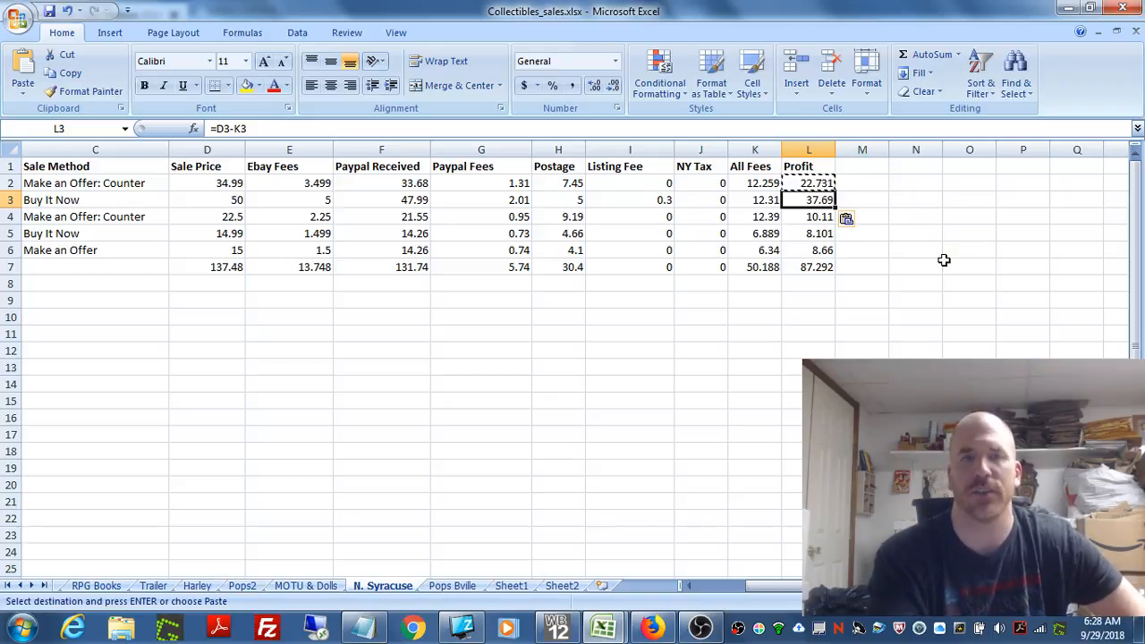
{"action": "left_click", "coordinate": [207, 267]}
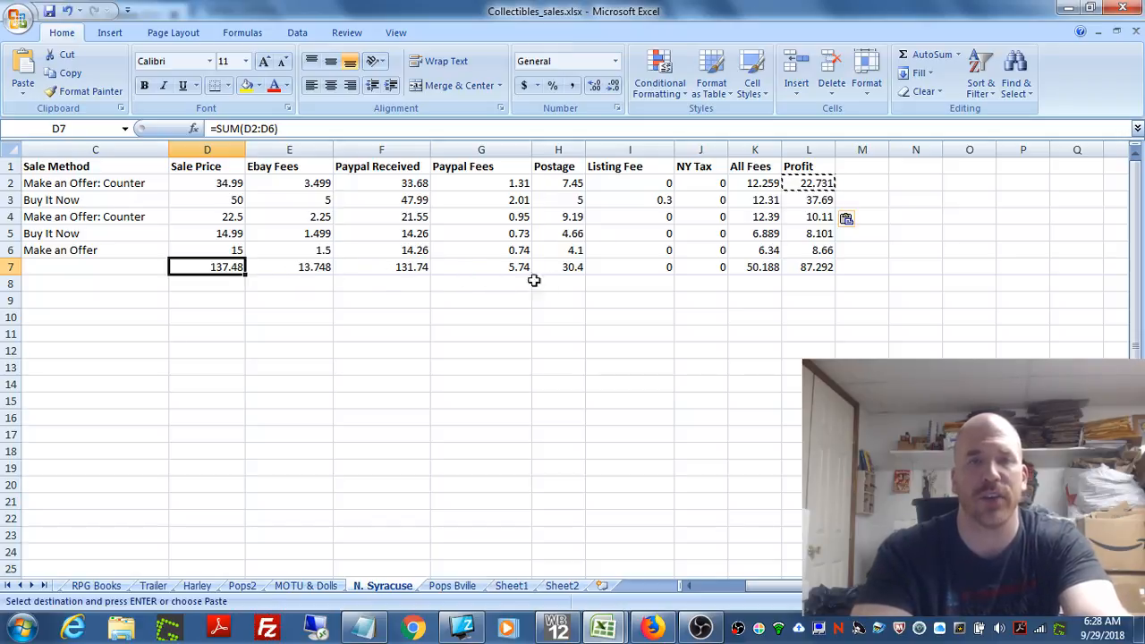
Step: Examine the row 7 totals for Postage, Listing Fee, All Fees and Profit, checking the formula behind each
{"action": "left_click", "coordinate": [573, 267]}
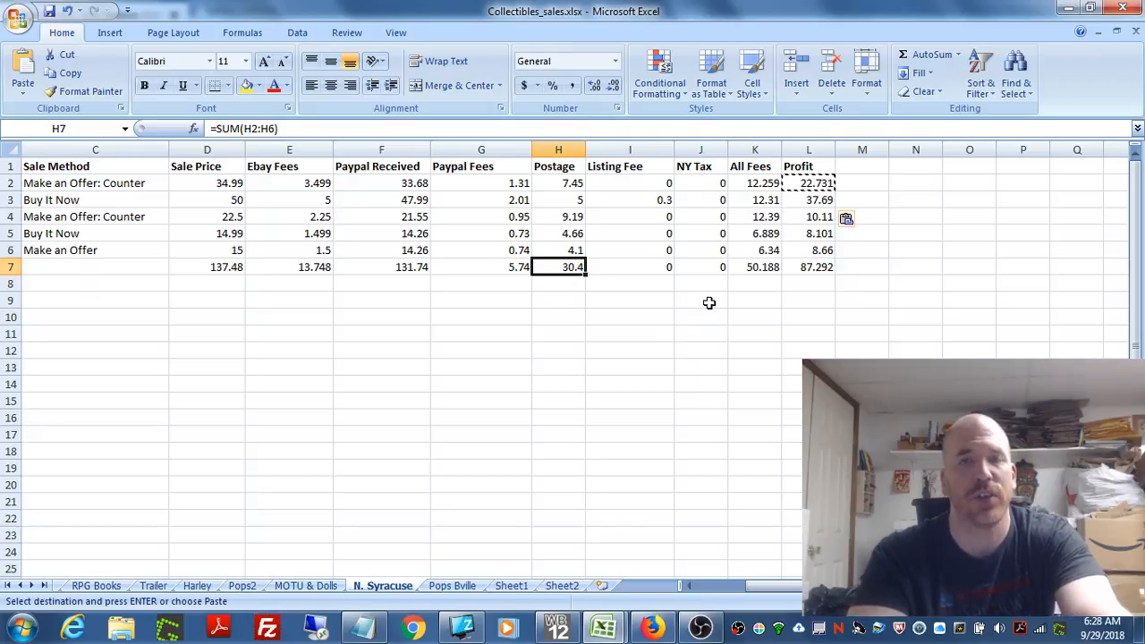
{"action": "left_click", "coordinate": [627, 267]}
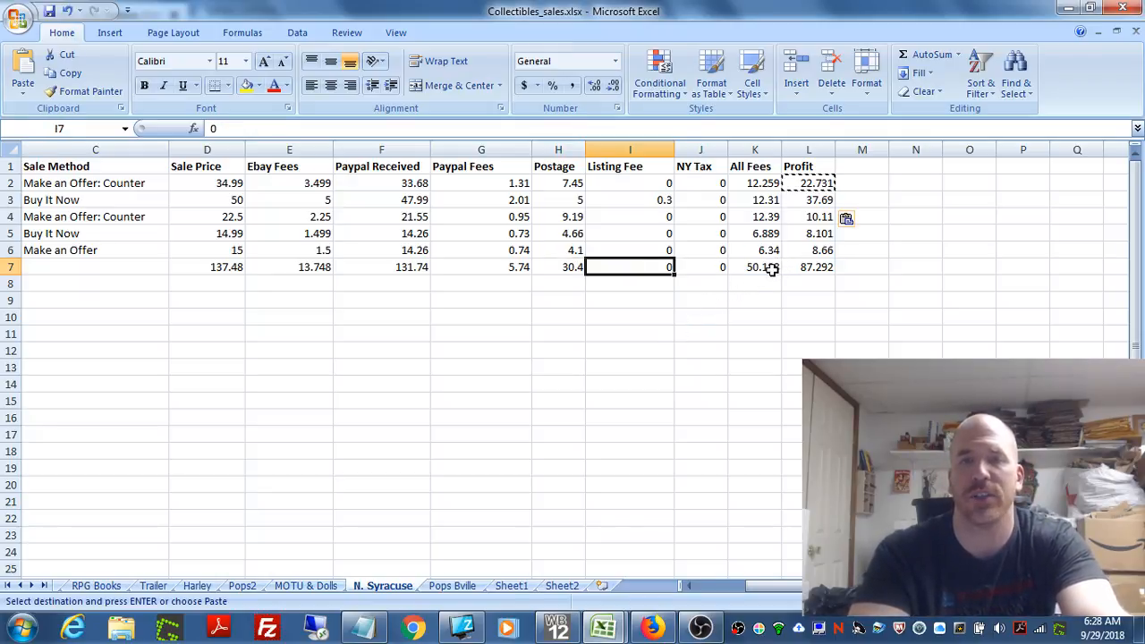
{"action": "left_click", "coordinate": [771, 270]}
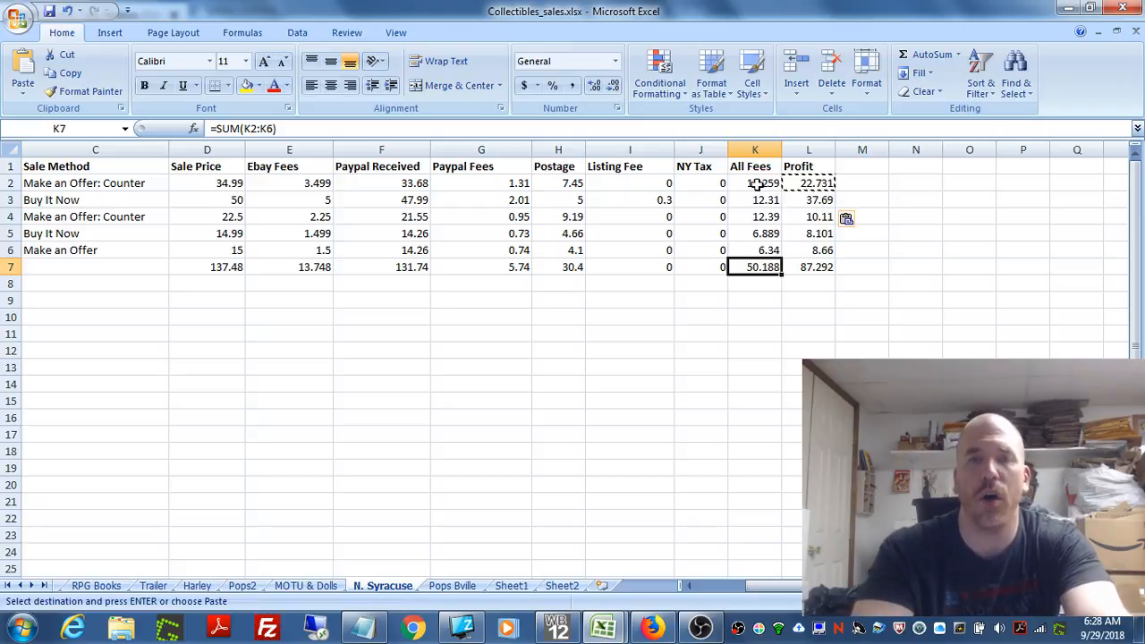
{"action": "left_click", "coordinate": [819, 269]}
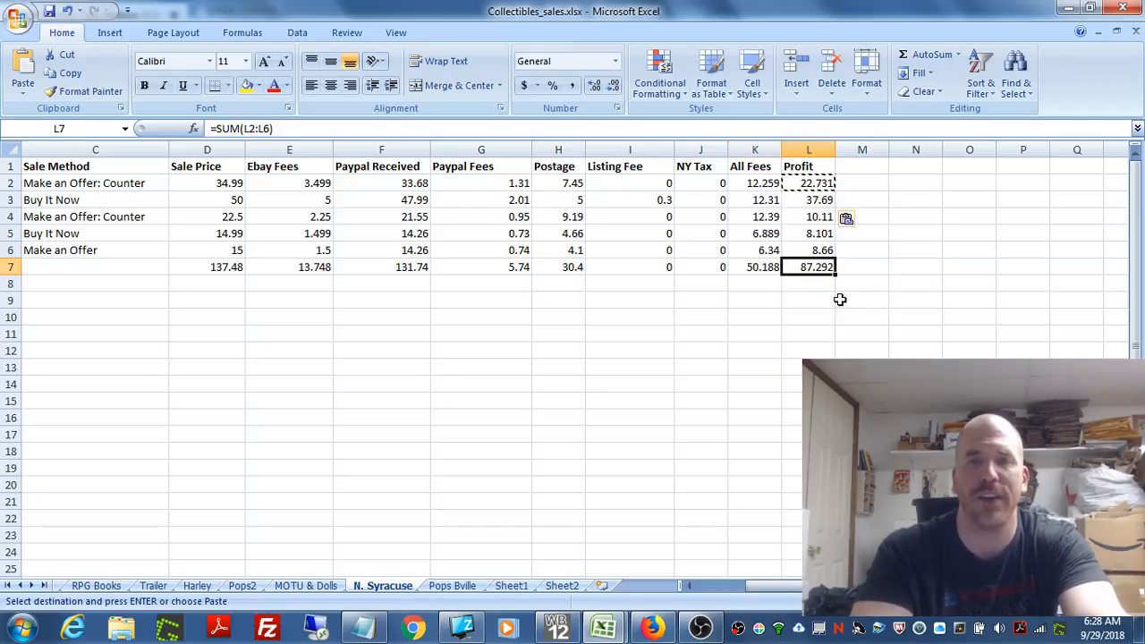
Step: Trace the All Fees total in K7 to its first and last cells, K2 and K6, and inspect the Profit formula in L3
{"action": "left_click", "coordinate": [758, 267]}
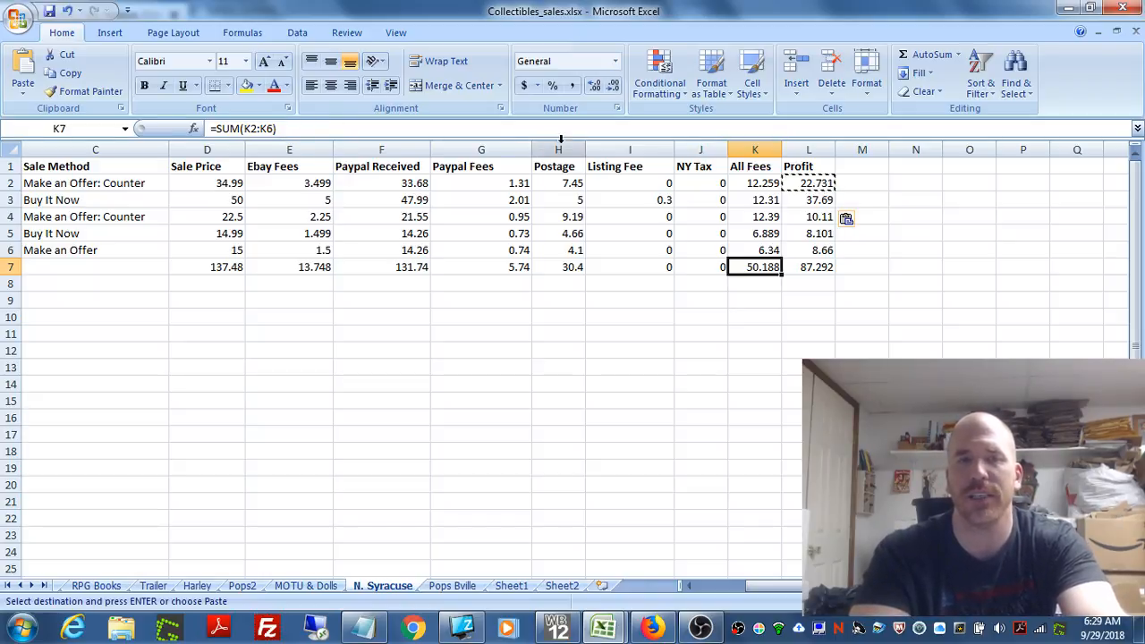
{"action": "left_click", "coordinate": [736, 183]}
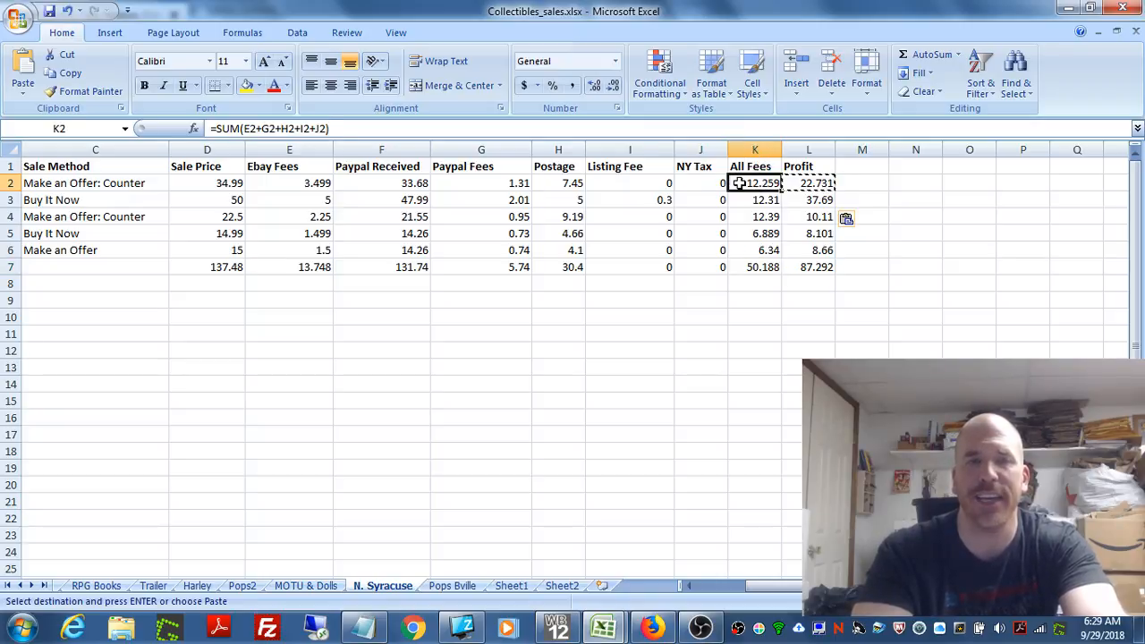
{"action": "left_click", "coordinate": [752, 250]}
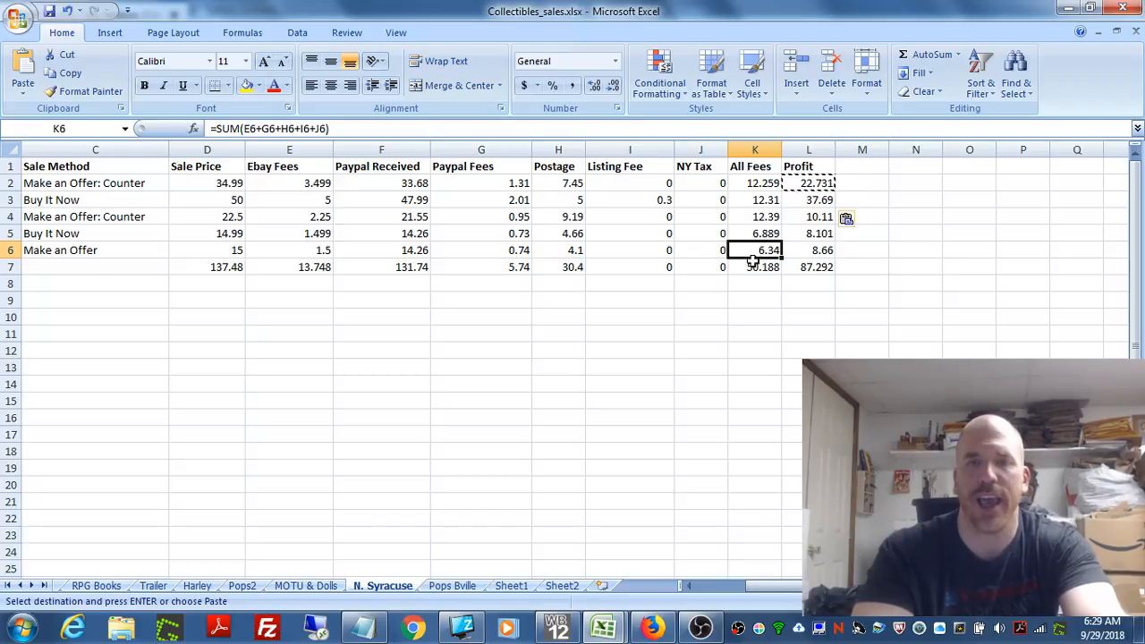
{"action": "left_click", "coordinate": [753, 266]}
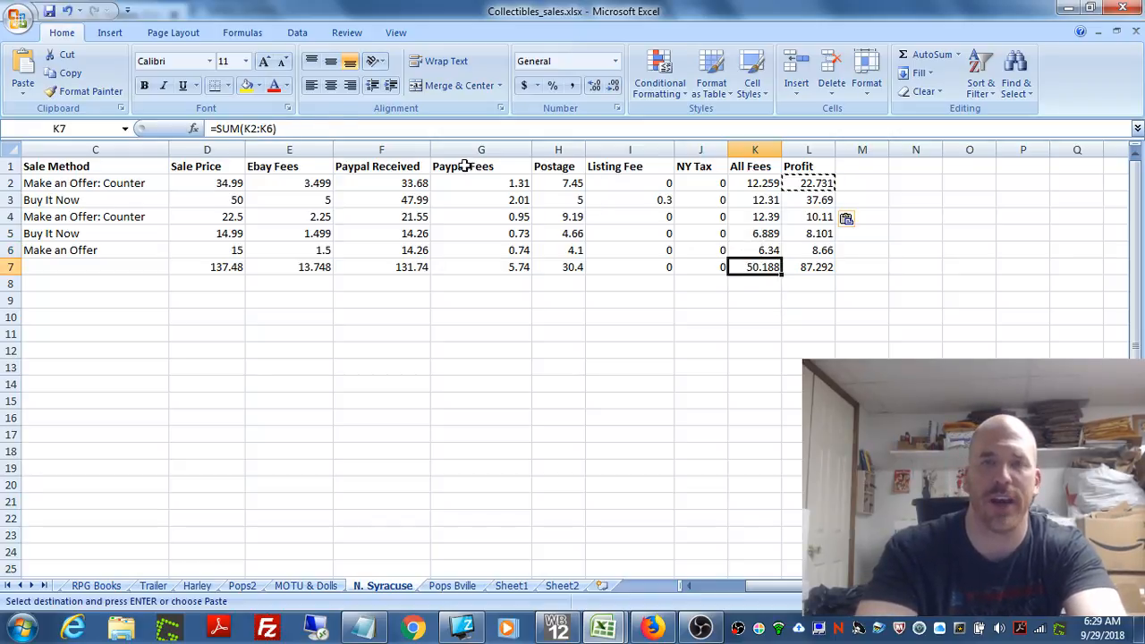
{"action": "left_click", "coordinate": [821, 199]}
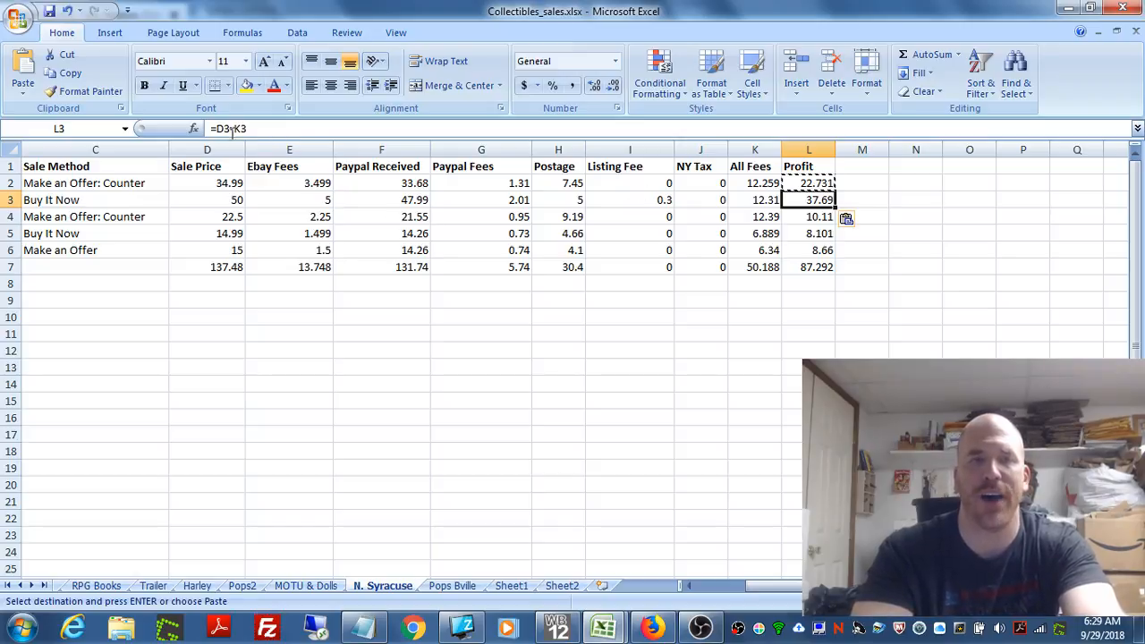
Step: Insert a blank row above the totals row and enter 8.50 as its All Fees value in K7
{"action": "left_click", "coordinate": [10, 267]}
{"action": "right_click", "coordinate": [11, 267]}
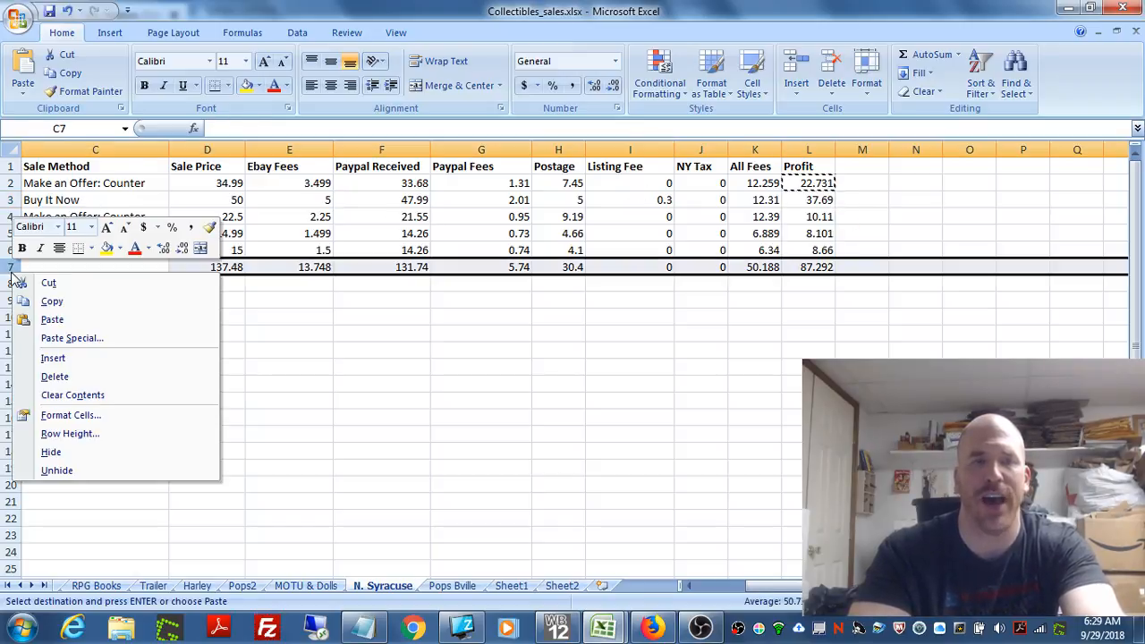
{"action": "left_click", "coordinate": [52, 358]}
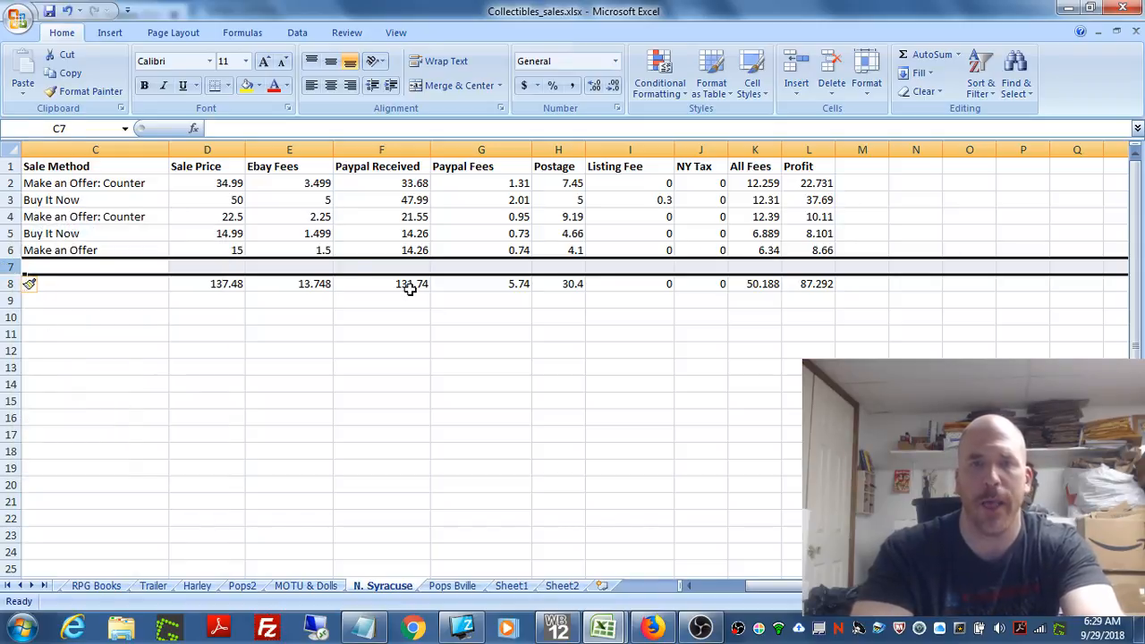
{"action": "left_click", "coordinate": [748, 267]}
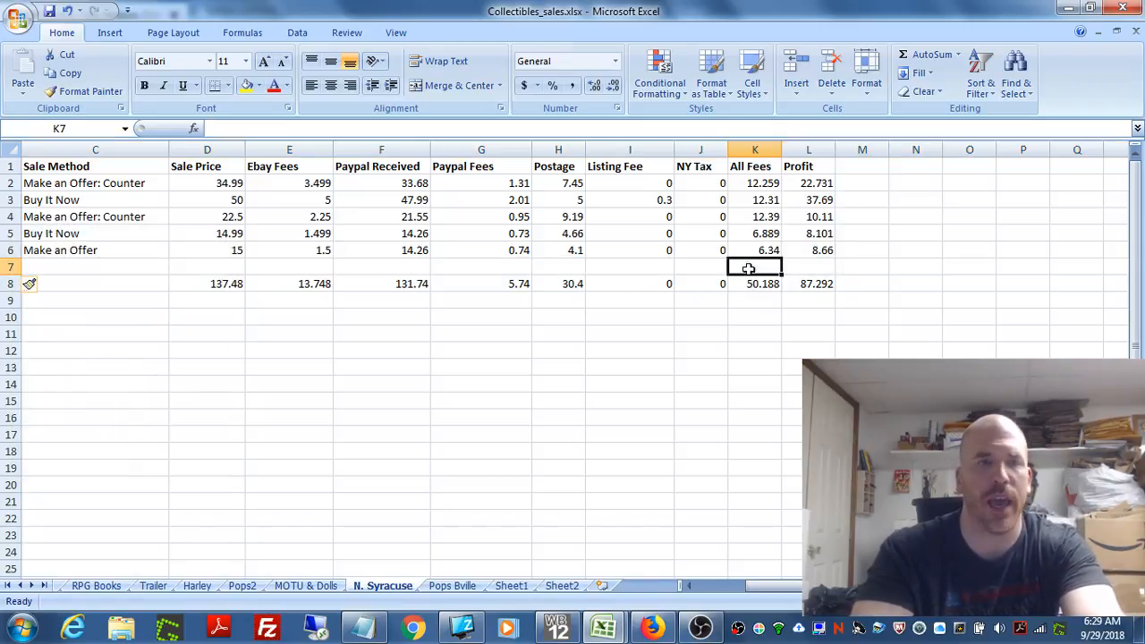
{"action": "type", "text": "8.50"}
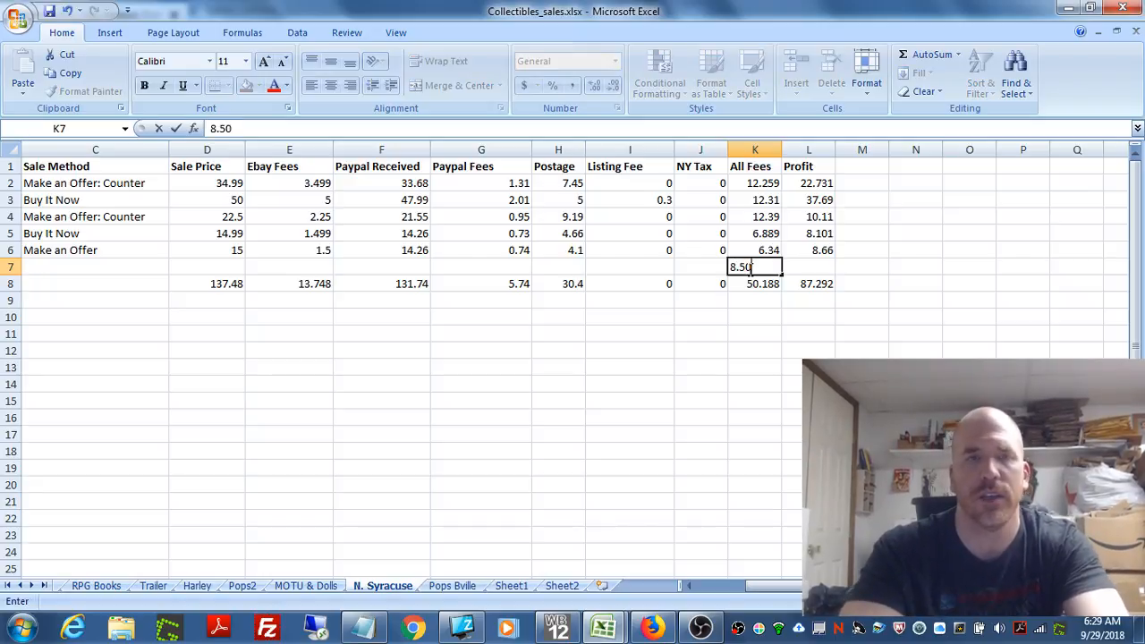
{"action": "left_click", "coordinate": [784, 290]}
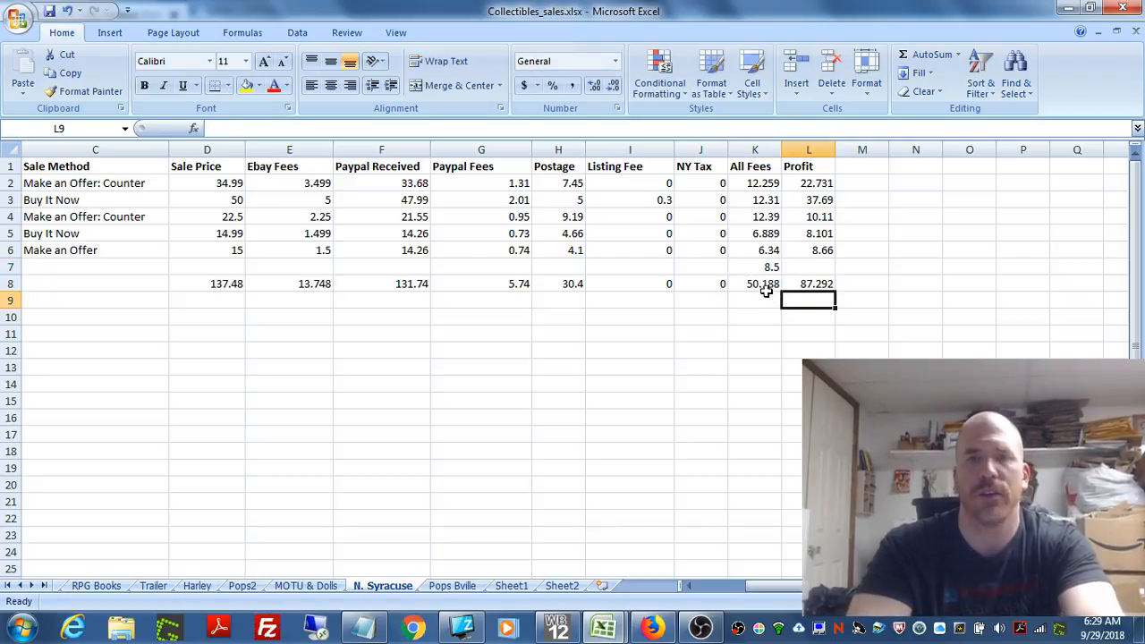
Step: Extend the All Fees total in K8 to =SUM(K2:K7) and check the updated formula
{"action": "left_click", "coordinate": [768, 288]}
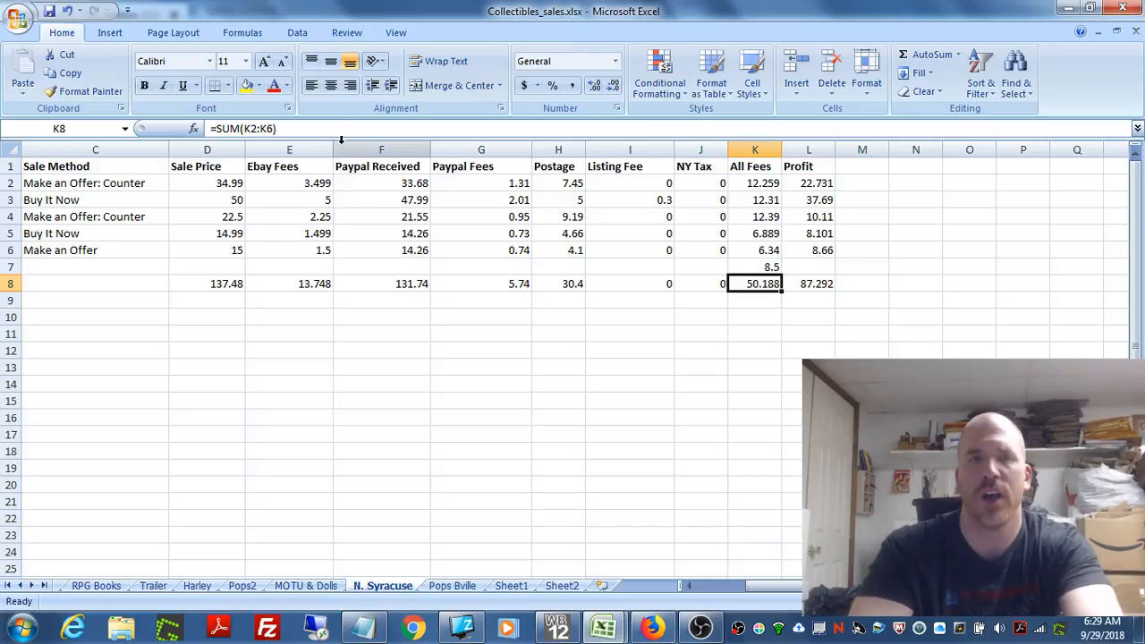
{"action": "left_click", "coordinate": [275, 130]}
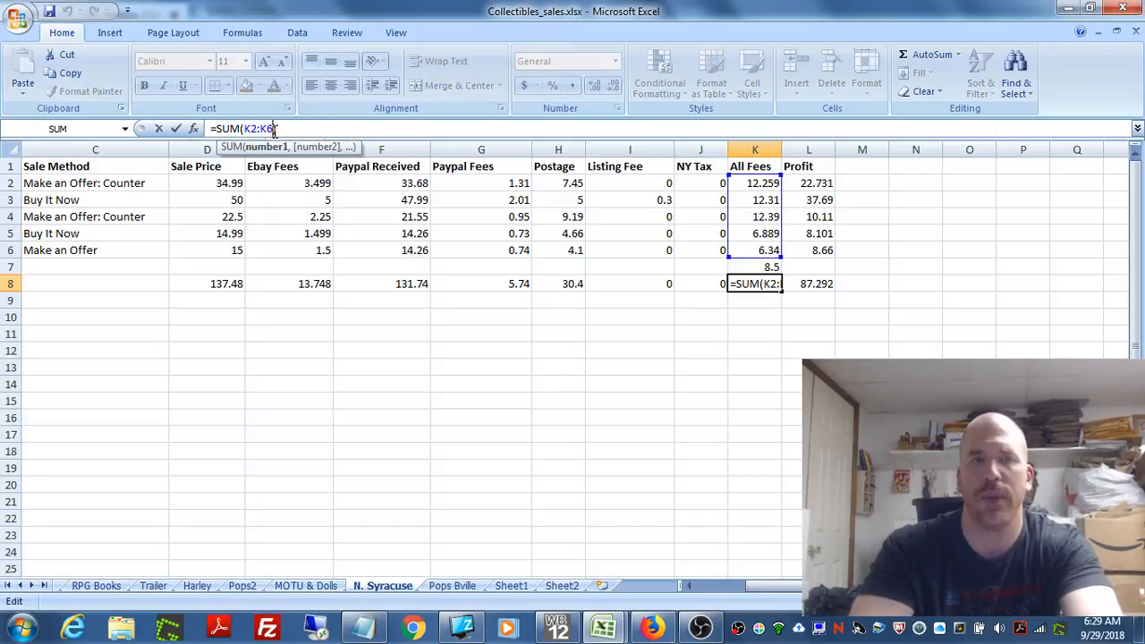
{"action": "key", "text": "BackSpace"}
{"action": "key", "text": "BackSpace"}
{"action": "type", "text": "7)"}
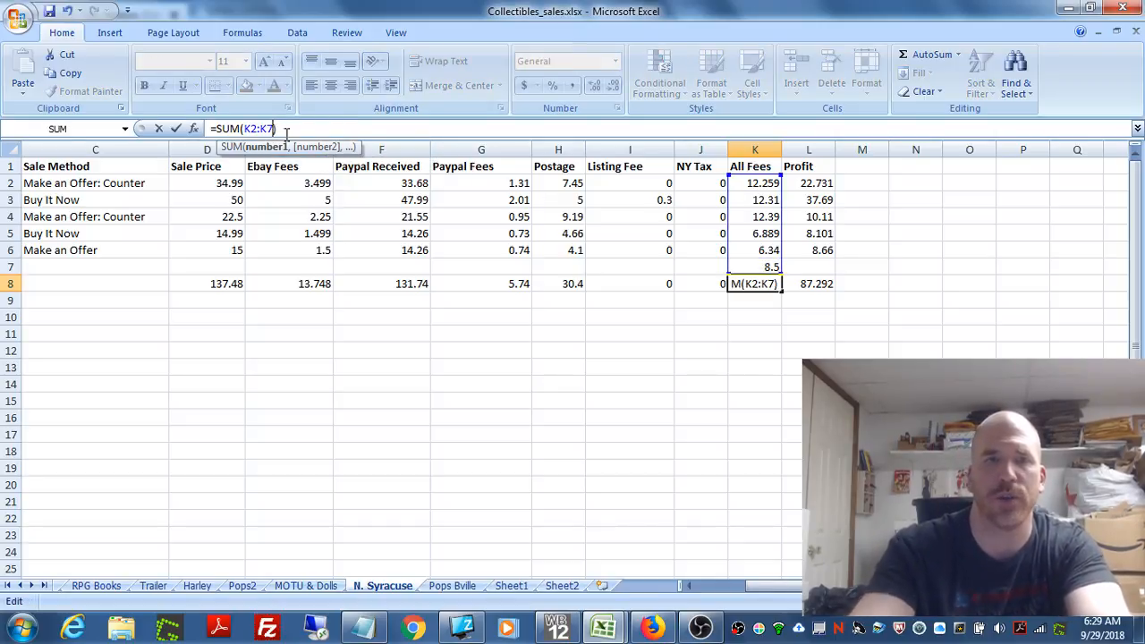
{"action": "left_click", "coordinate": [610, 364]}
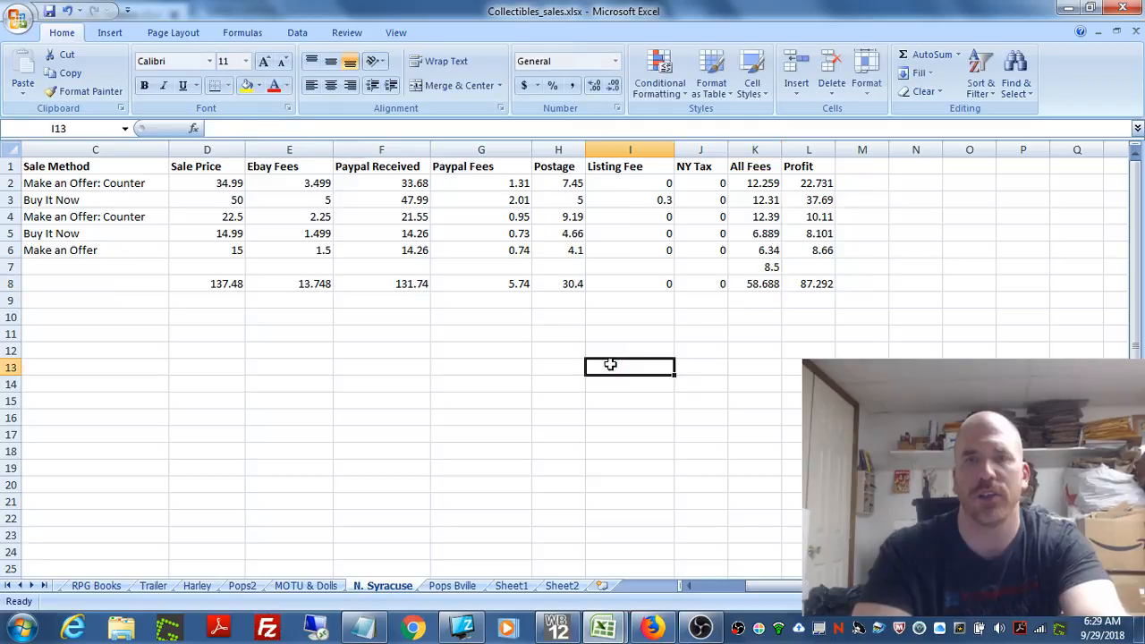
{"action": "left_click", "coordinate": [757, 286]}
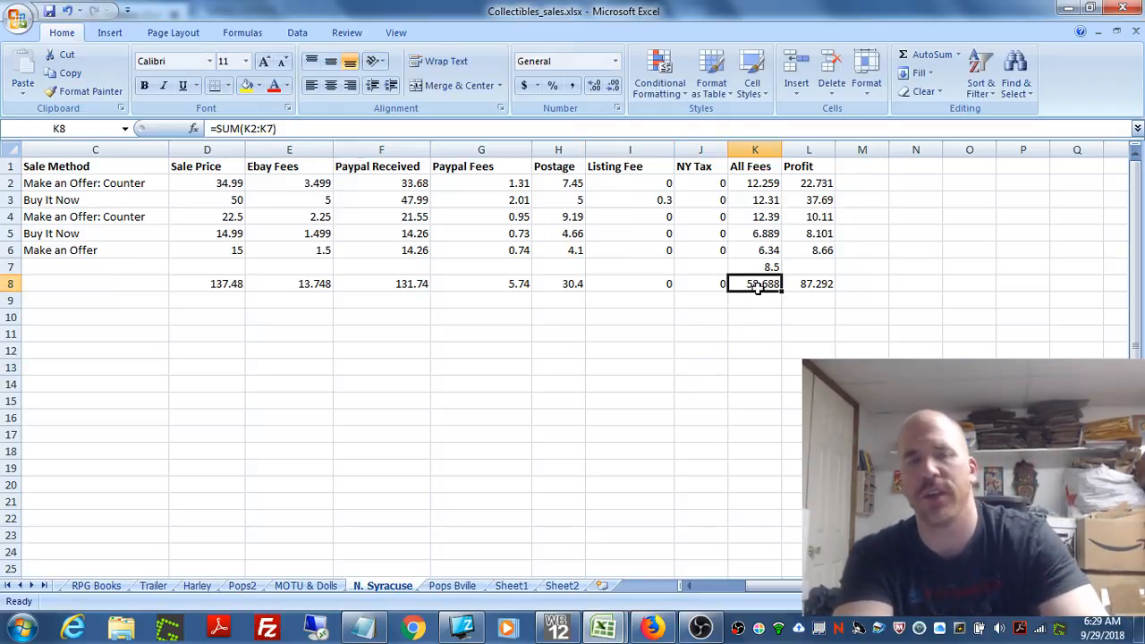
Step: Insert a blank row above Frazetta Death Dealer 2 and enter 10 as its All Fees value in K2
{"action": "left_click", "coordinate": [7, 183]}
{"action": "right_click", "coordinate": [9, 186]}
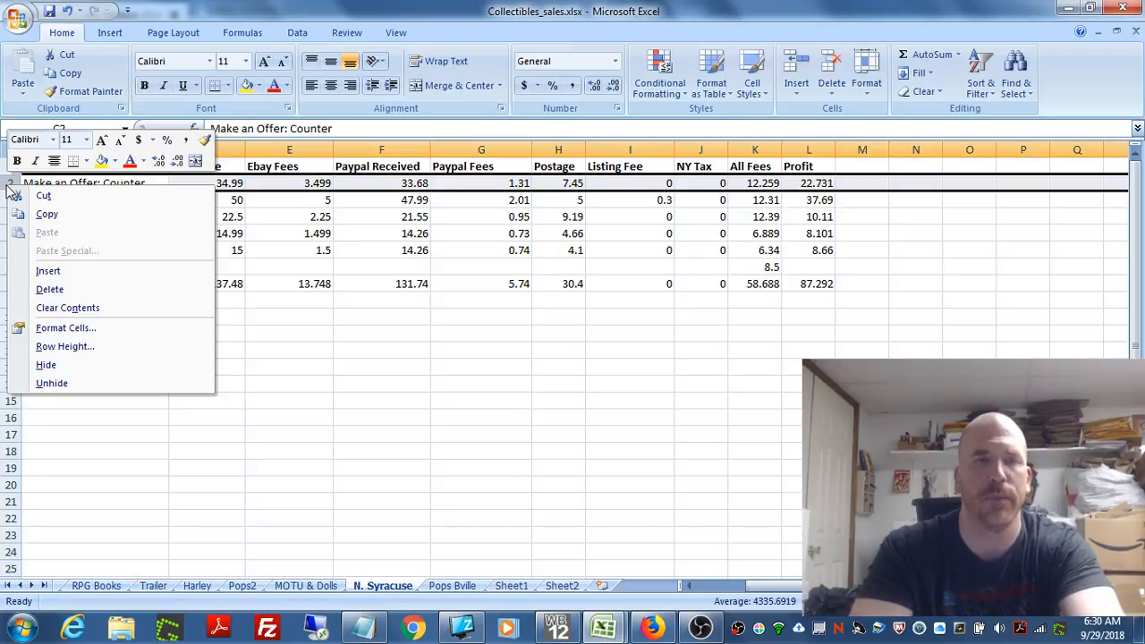
{"action": "left_click", "coordinate": [49, 270]}
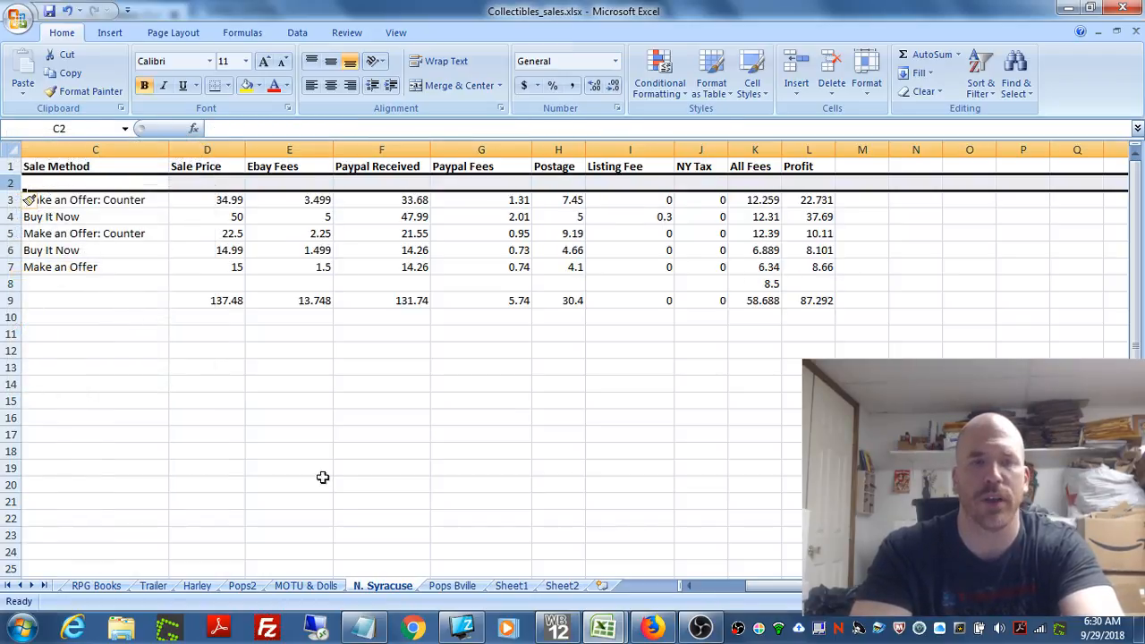
{"action": "left_click_drag", "start_coordinate": [771, 588], "coordinate": [715, 587]}
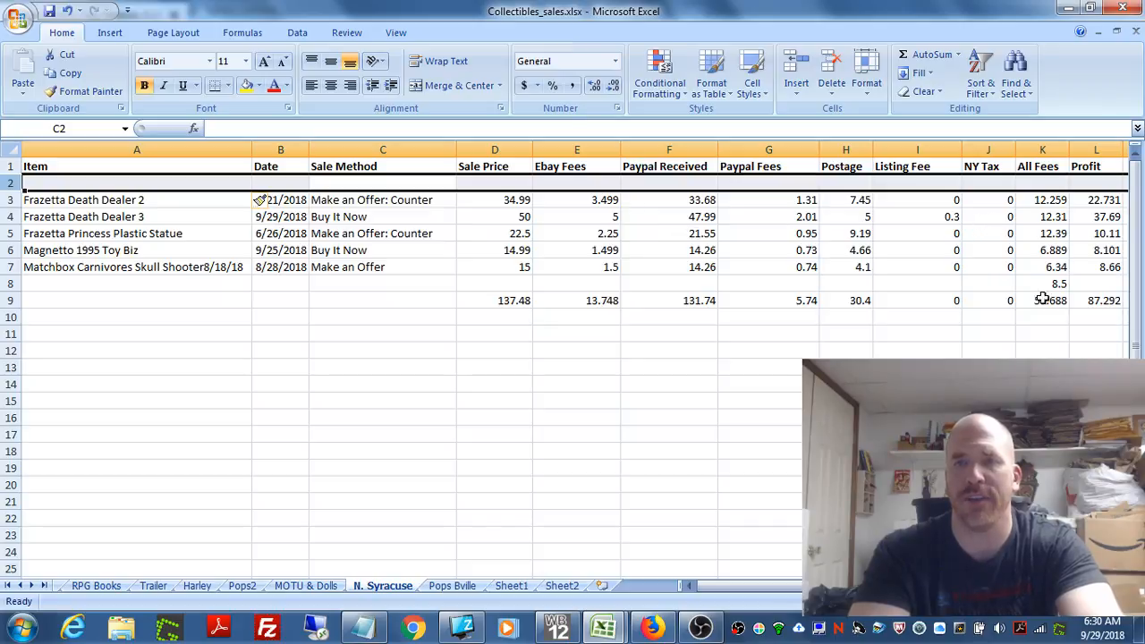
{"action": "left_click", "coordinate": [1044, 184]}
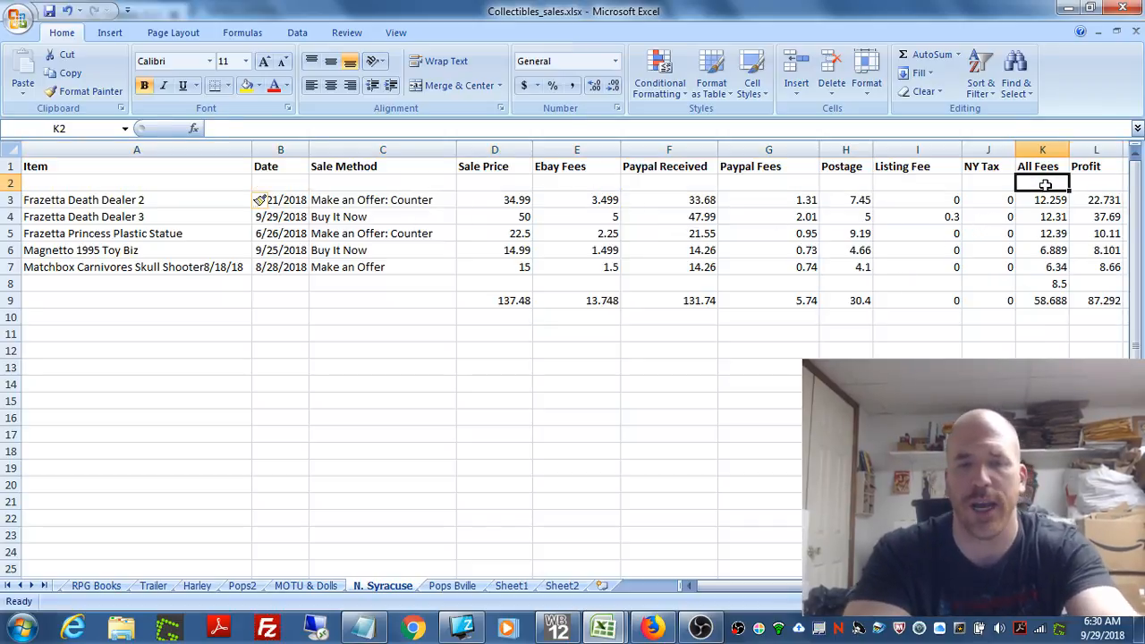
{"action": "type", "text": "10"}
{"action": "key", "text": "Return"}
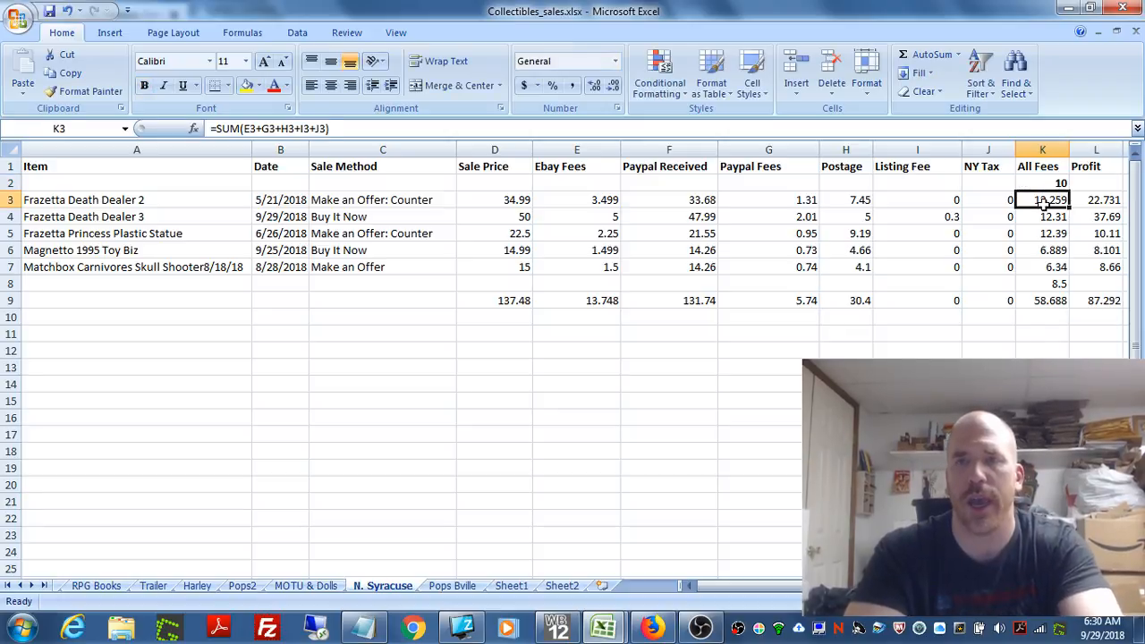
Step: Change the All Fees total in K9 so its sum range starts at K2 instead of K3
{"action": "left_click", "coordinate": [1057, 302]}
{"action": "left_click", "coordinate": [1120, 586]}
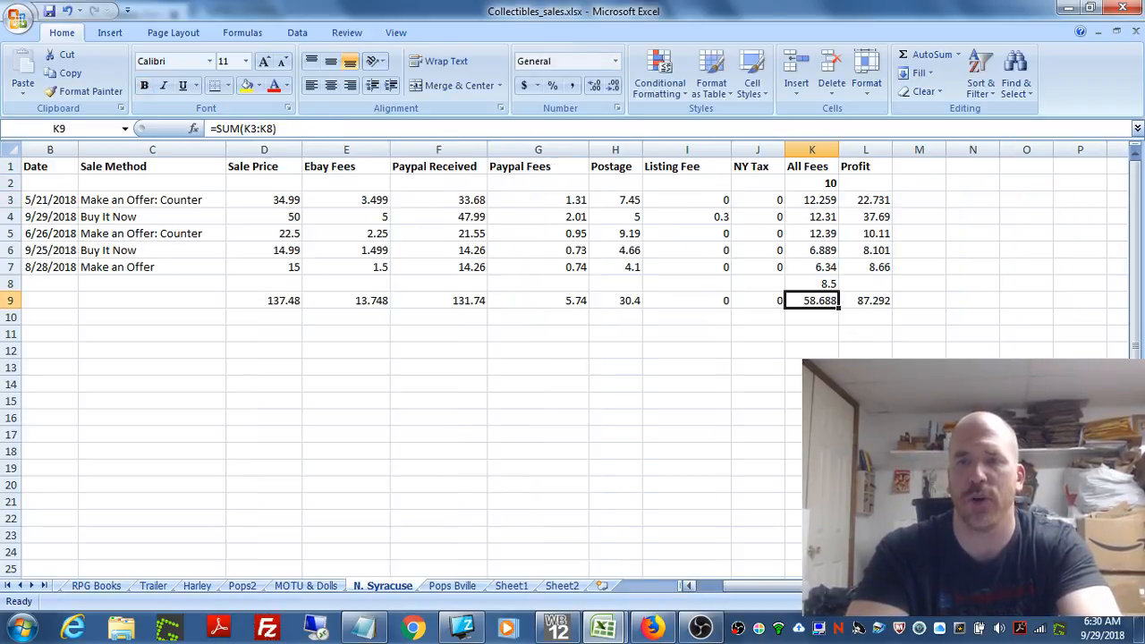
{"action": "left_click", "coordinate": [256, 128]}
{"action": "key", "text": "BackSpace"}
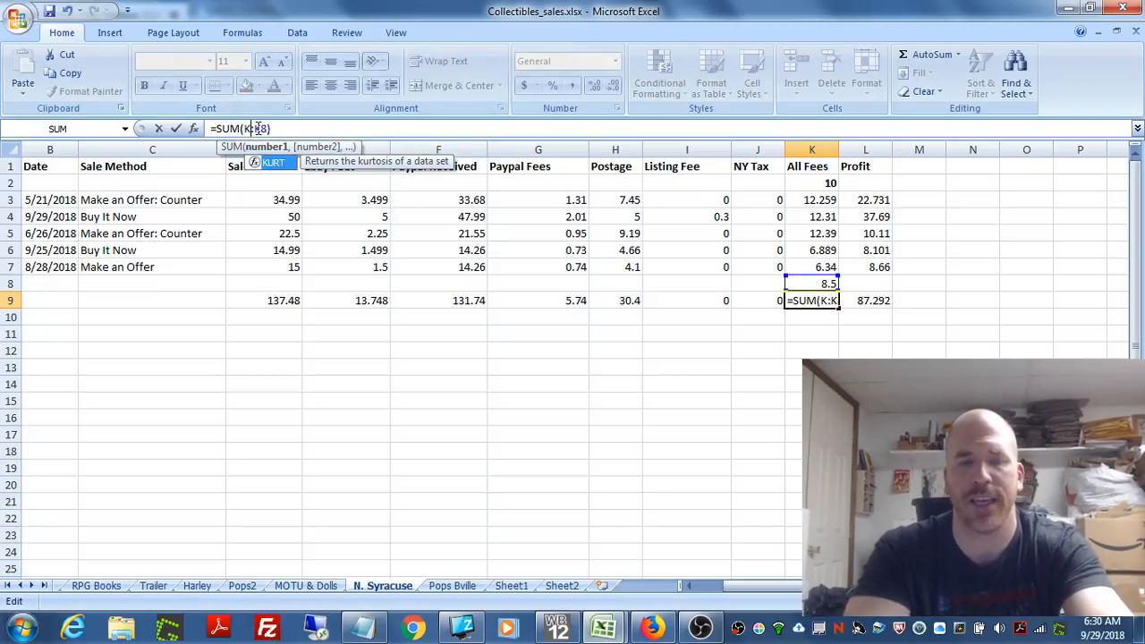
{"action": "type", "text": "2"}
{"action": "left_click", "coordinate": [449, 329]}
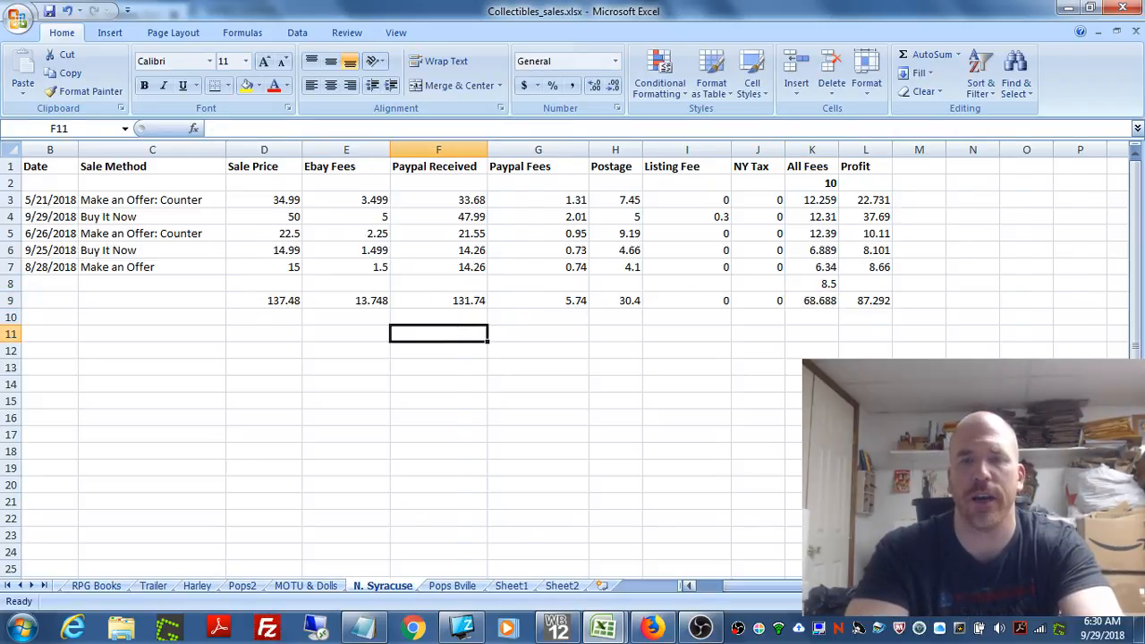
Step: Review the N. Syracuse columns from Item to Profit and examine the Profit total formula in L9
{"action": "left_click_drag", "start_coordinate": [800, 587], "coordinate": [773, 591]}
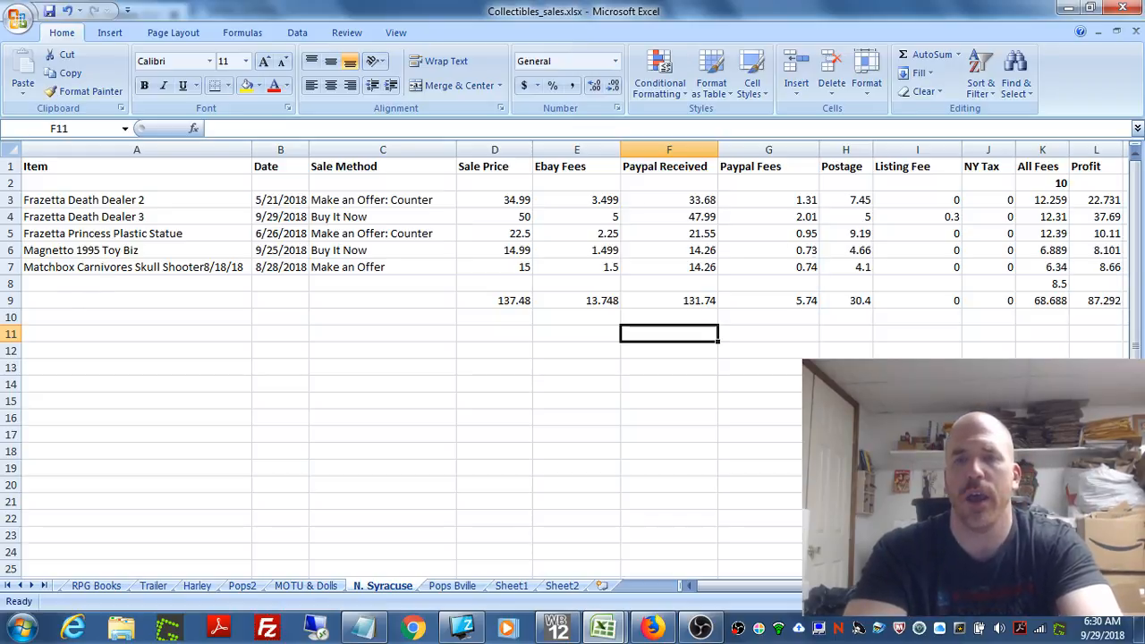
{"action": "left_click_drag", "start_coordinate": [716, 587], "coordinate": [743, 587]}
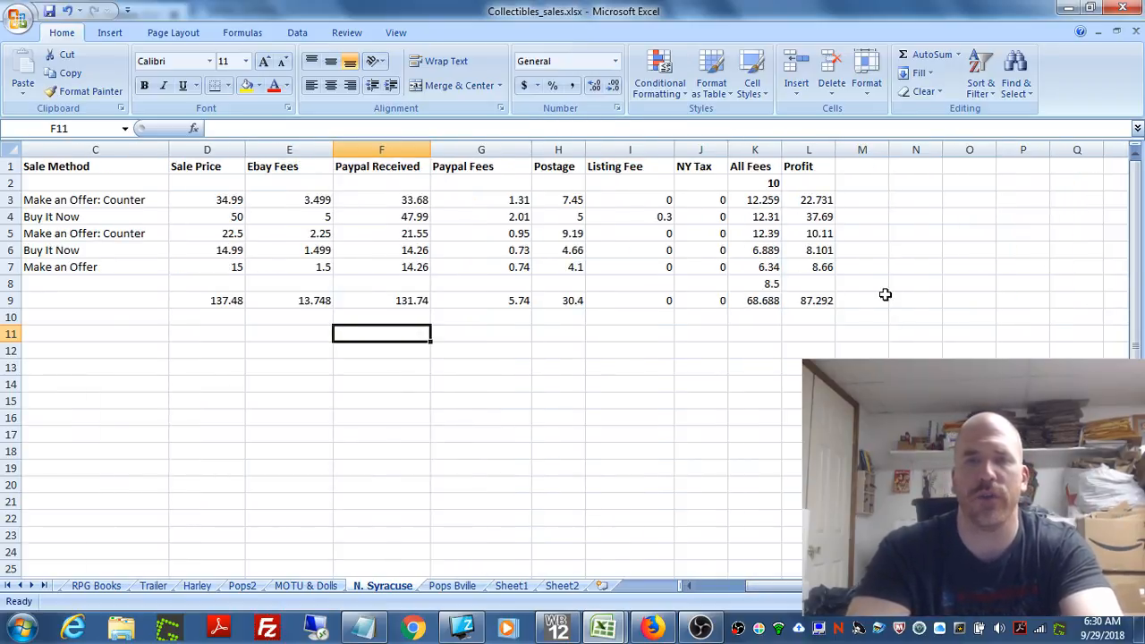
{"action": "left_click", "coordinate": [823, 301]}
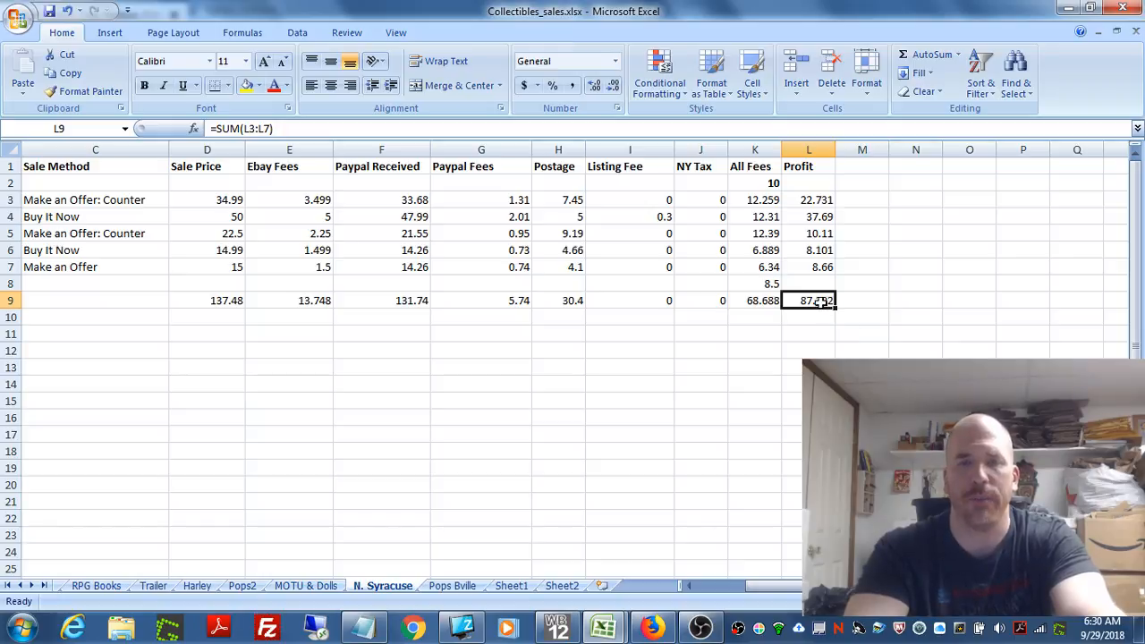
Step: Open the Pops Bville sheet and look over its sales records from the Item column across to All Fees and Profit
{"action": "left_click", "coordinate": [440, 588]}
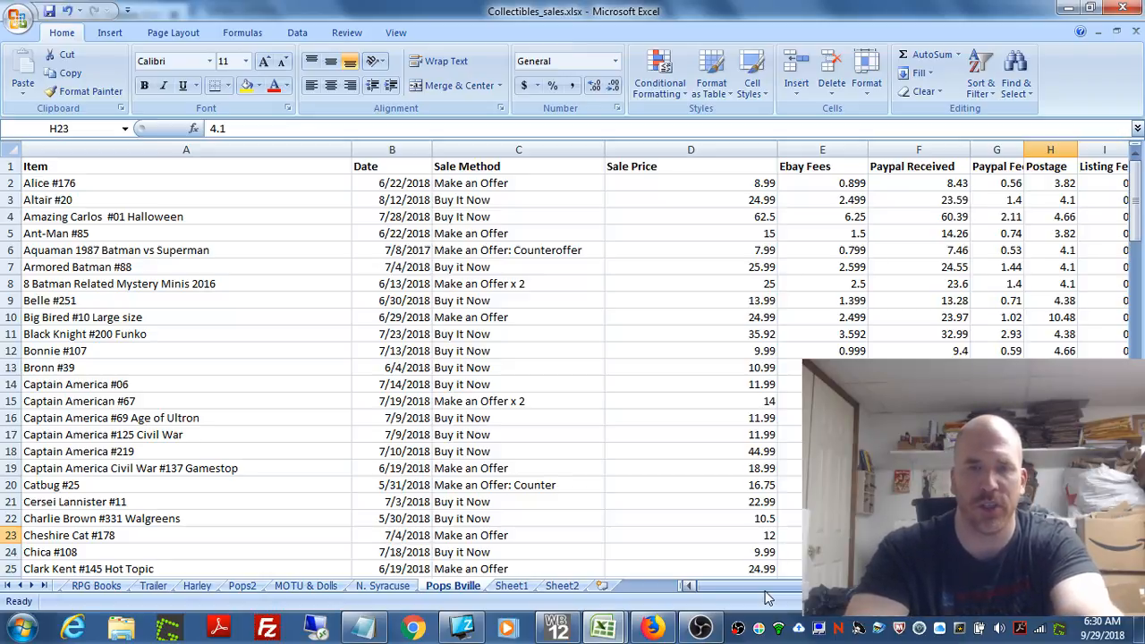
{"action": "left_click_drag", "start_coordinate": [767, 587], "coordinate": [805, 587]}
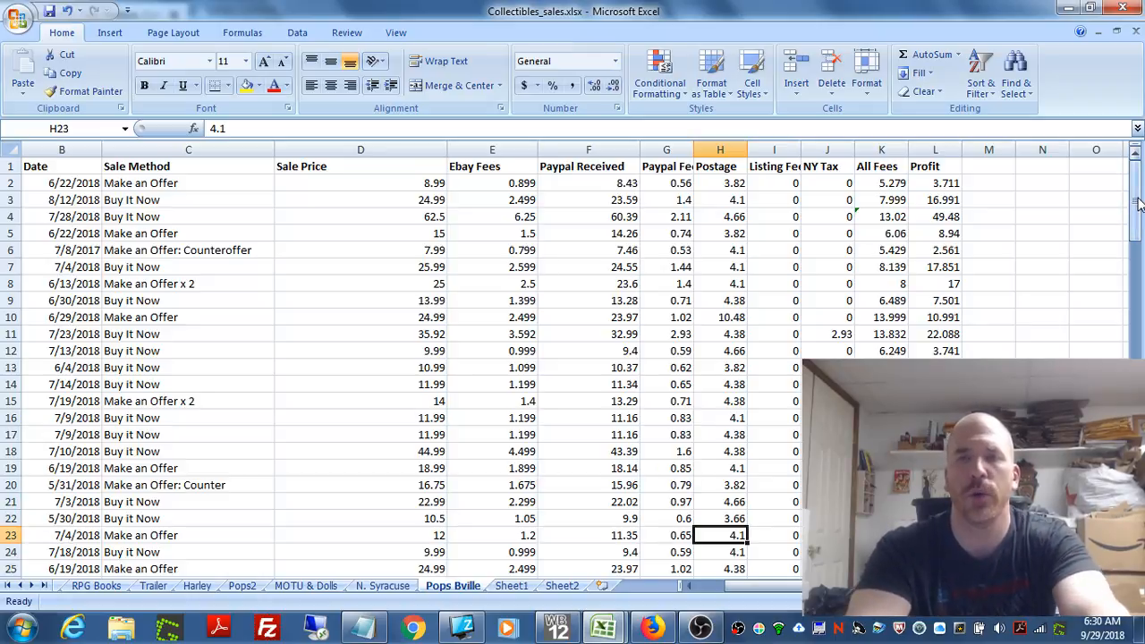
{"action": "mouse_move", "coordinate": [1138, 204]}
{"action": "left_mouse_down"}
{"action": "mouse_move", "coordinate": [1140, 259]}
{"action": "mouse_move", "coordinate": [1141, 188]}
{"action": "left_mouse_up"}
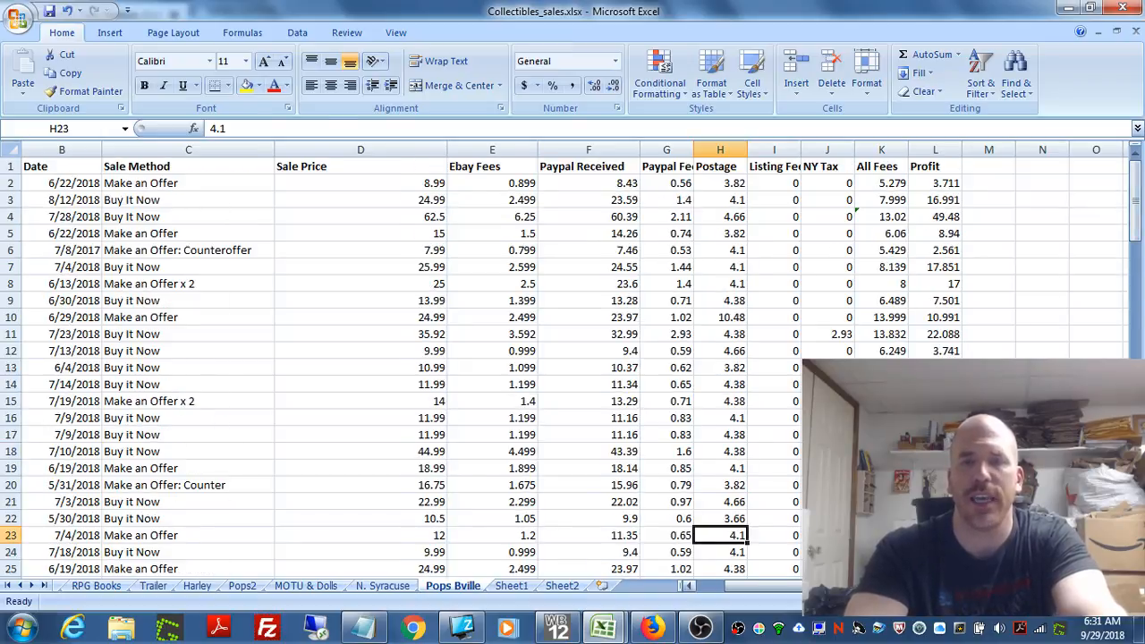
{"action": "left_click_drag", "start_coordinate": [818, 587], "coordinate": [789, 586]}
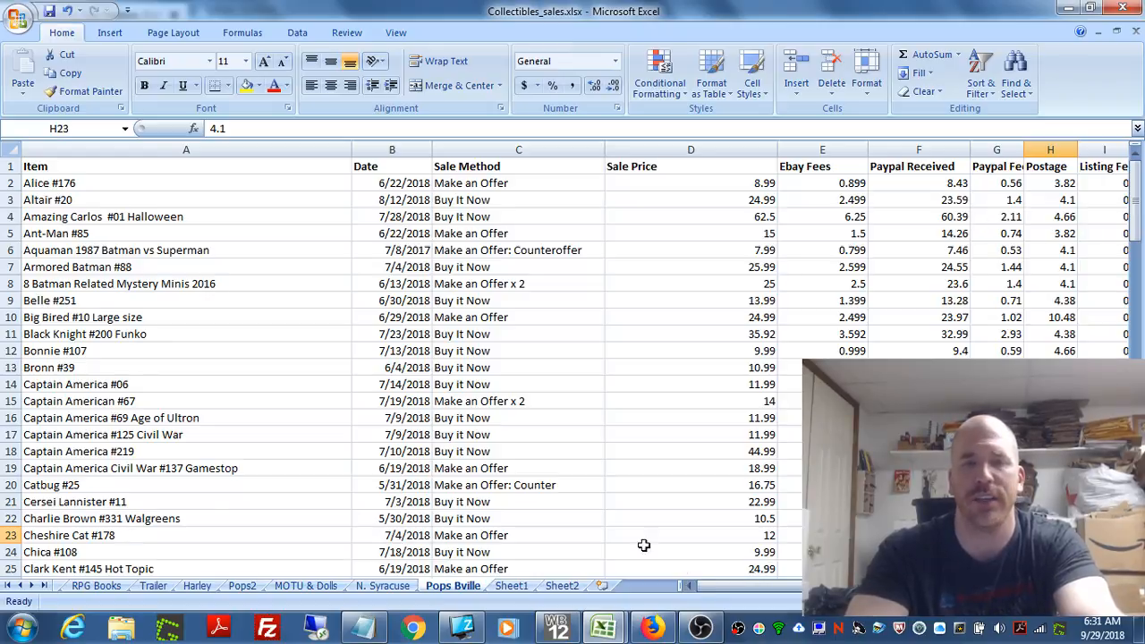
{"action": "left_click_drag", "start_coordinate": [807, 586], "coordinate": [860, 586]}
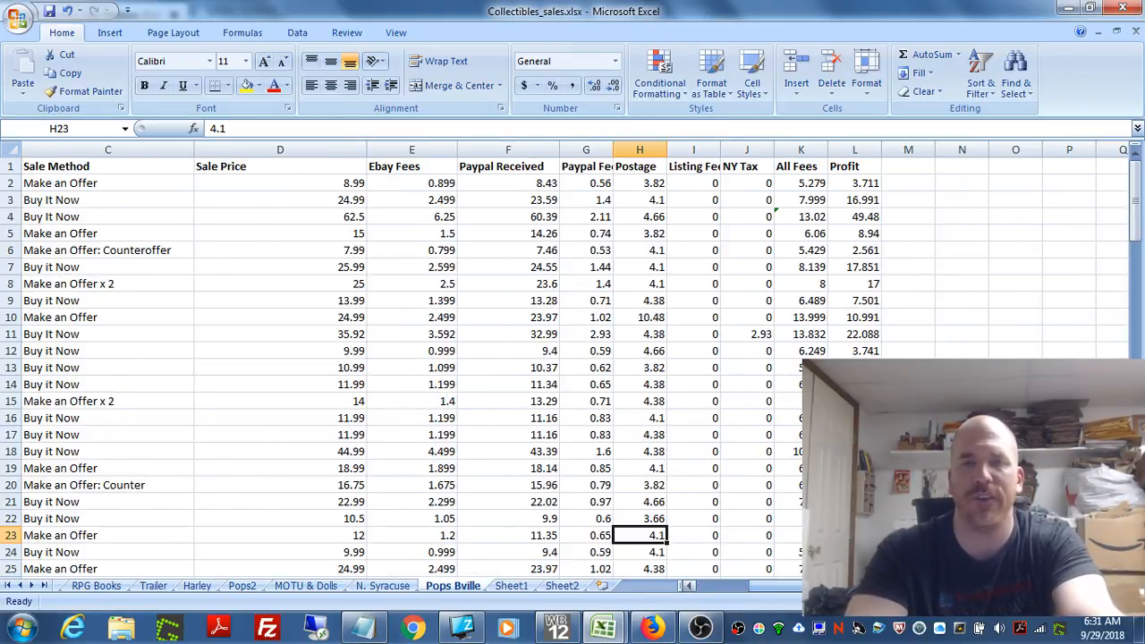
Step: Examine the Profit formulas on the Pops Bville sheet in cells L2, L18, L35 and L118
{"action": "left_click", "coordinate": [872, 184]}
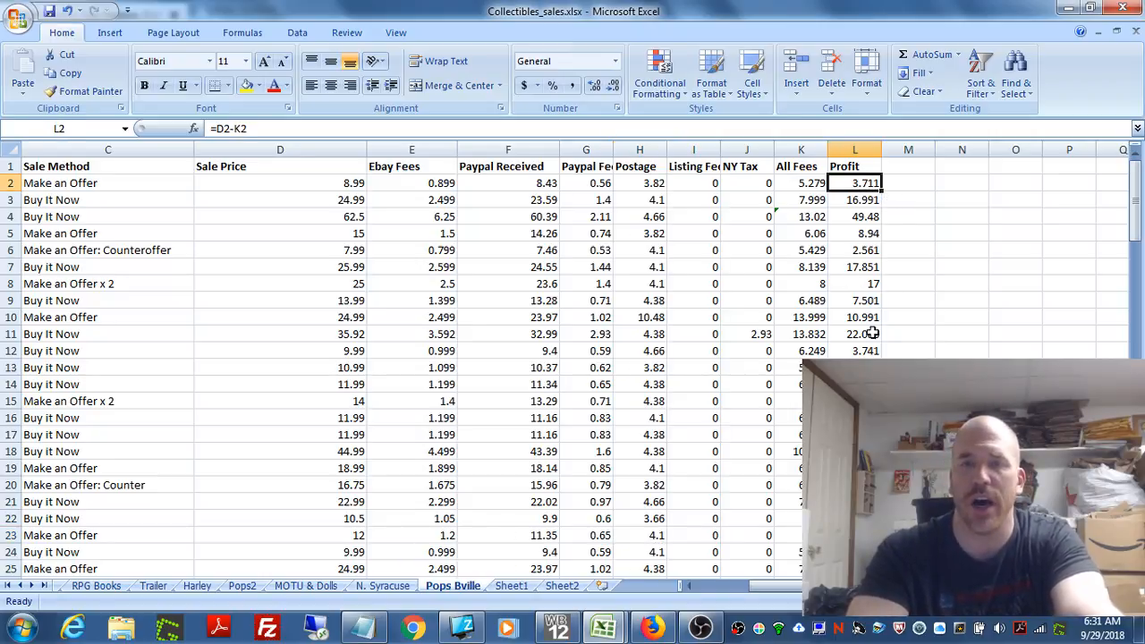
{"action": "left_click", "coordinate": [854, 451]}
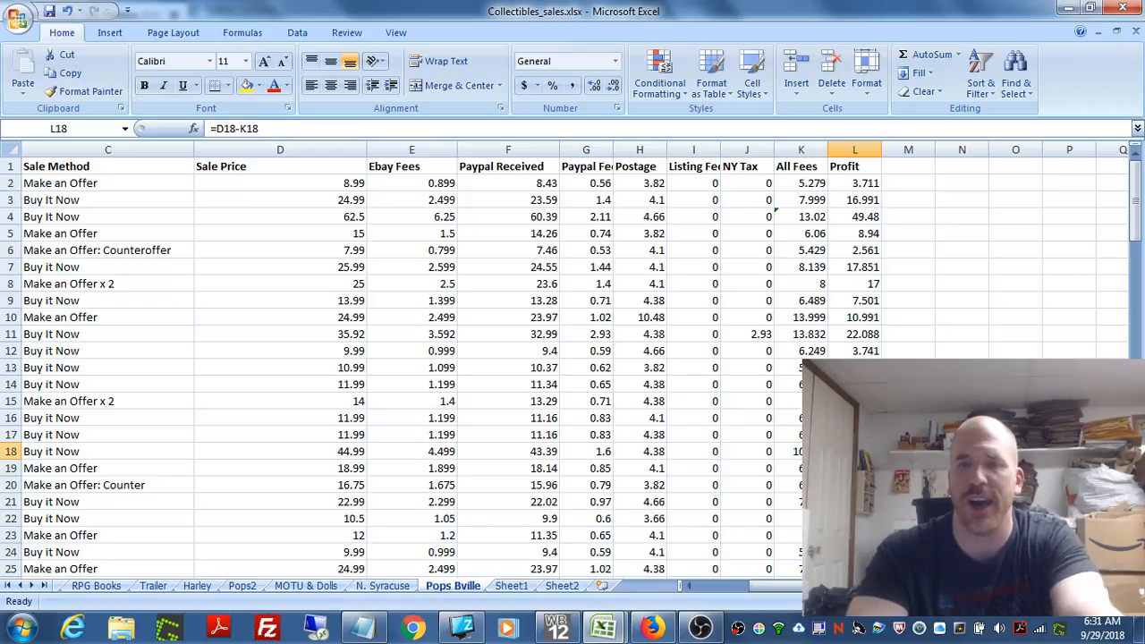
{"action": "left_click_drag", "start_coordinate": [1136, 219], "coordinate": [1134, 313]}
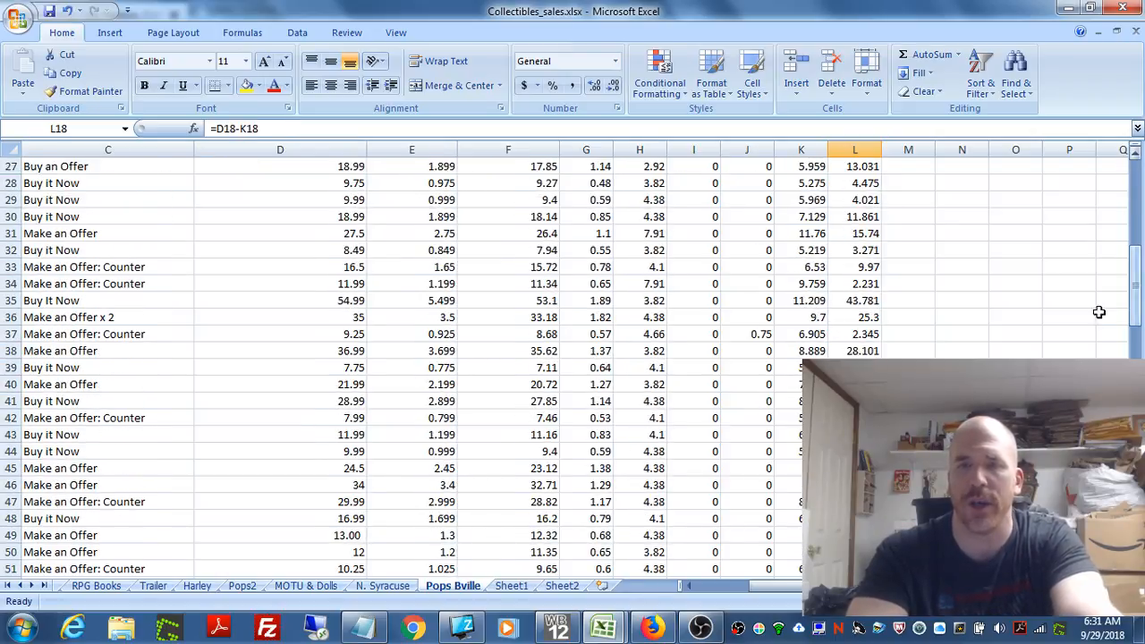
{"action": "left_click", "coordinate": [850, 301]}
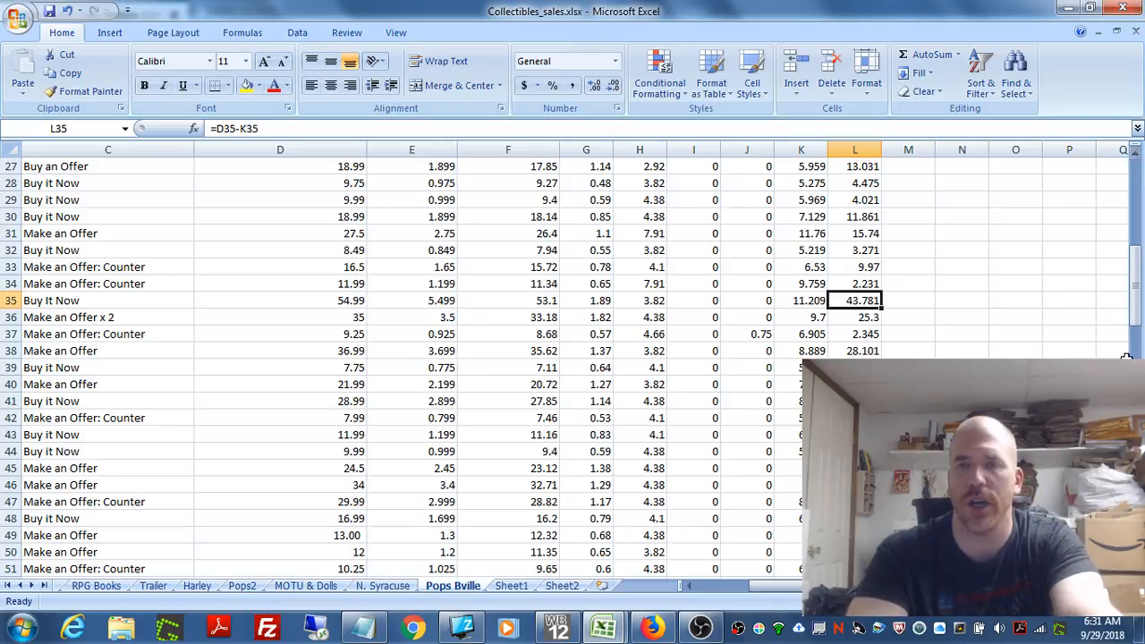
{"action": "left_click_drag", "start_coordinate": [1138, 298], "coordinate": [1136, 423]}
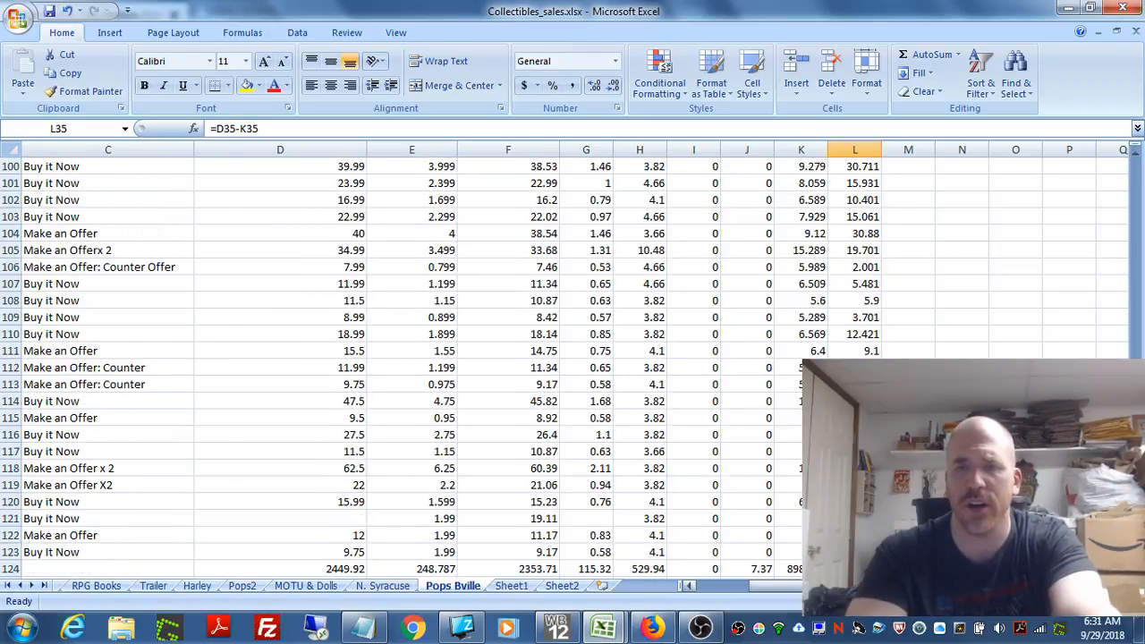
{"action": "left_click", "coordinate": [855, 469]}
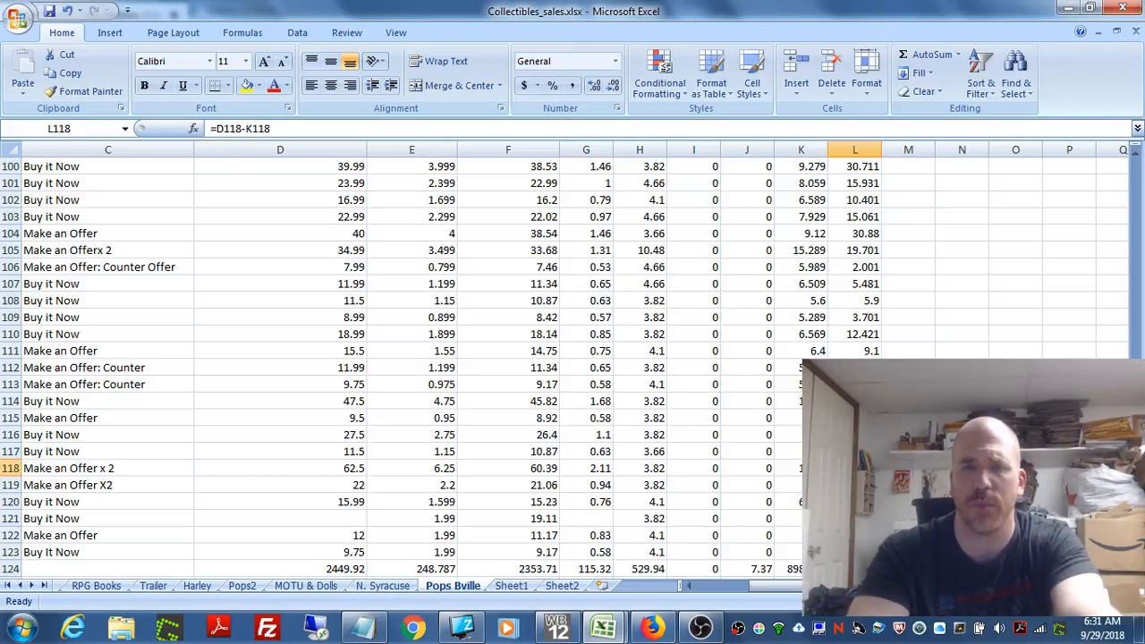
Step: Compare the Sale Price total in D124 with the Profit total in L124 on the Pops Bville sheet
{"action": "left_click", "coordinate": [854, 569]}
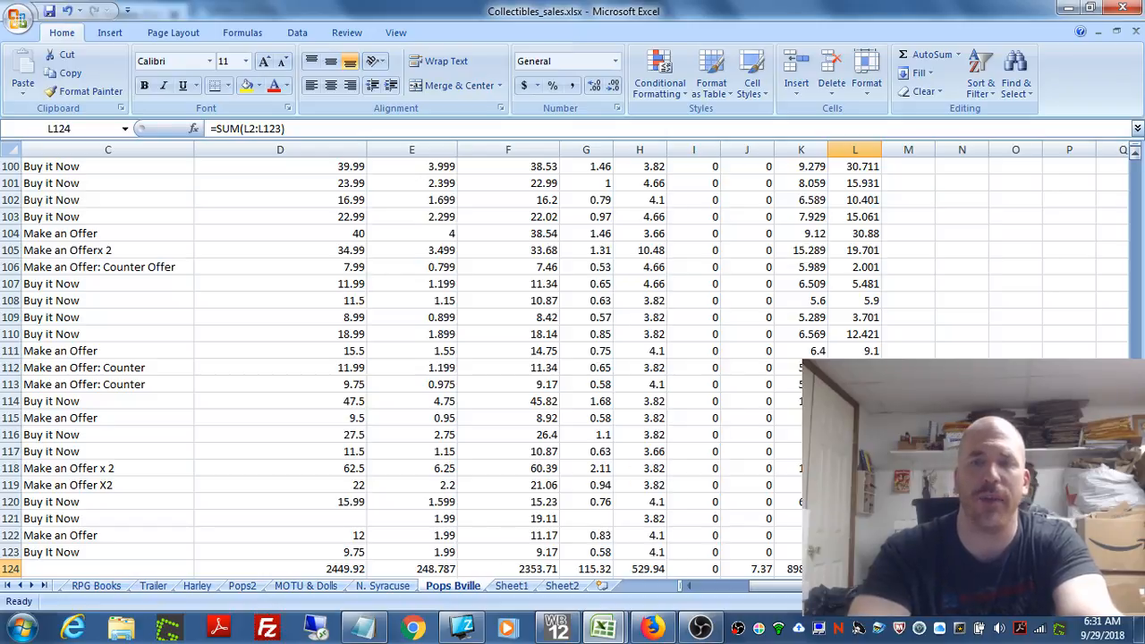
{"action": "mouse_move", "coordinate": [1136, 530]}
{"action": "left_mouse_down"}
{"action": "mouse_move", "coordinate": [1137, 227]}
{"action": "mouse_move", "coordinate": [1136, 529]}
{"action": "left_mouse_up"}
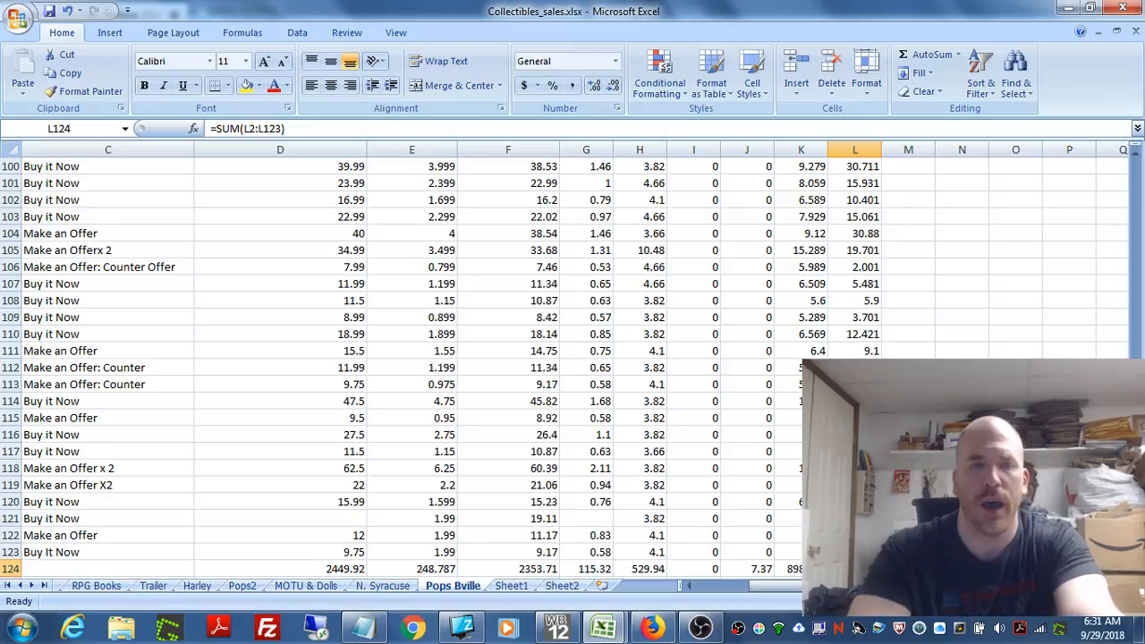
{"action": "left_click", "coordinate": [344, 570]}
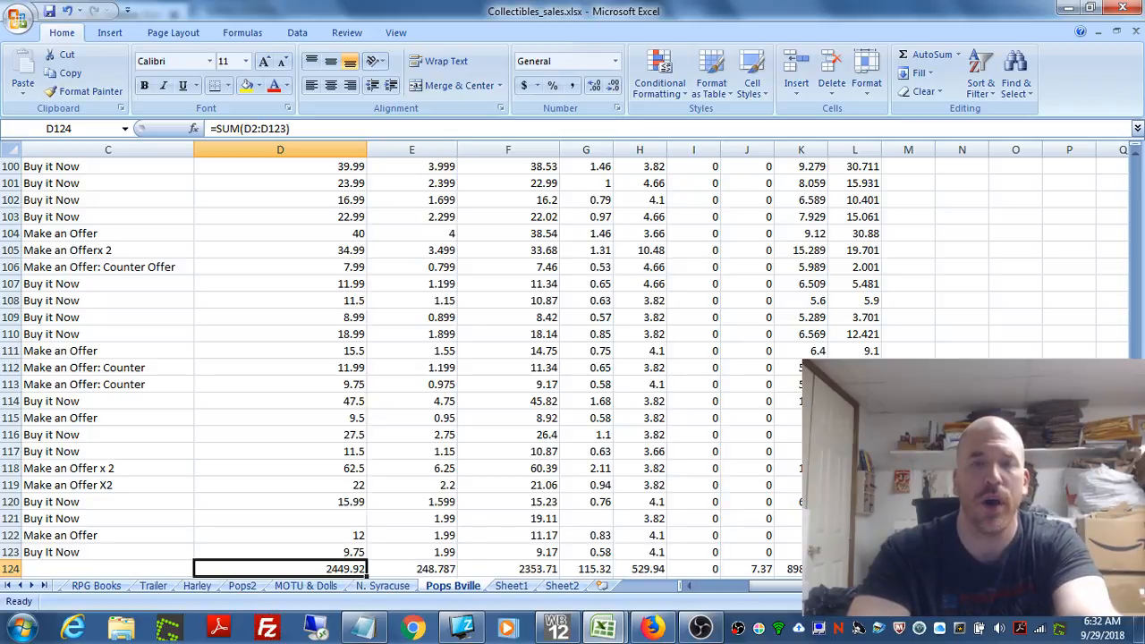
{"action": "left_click", "coordinate": [854, 569]}
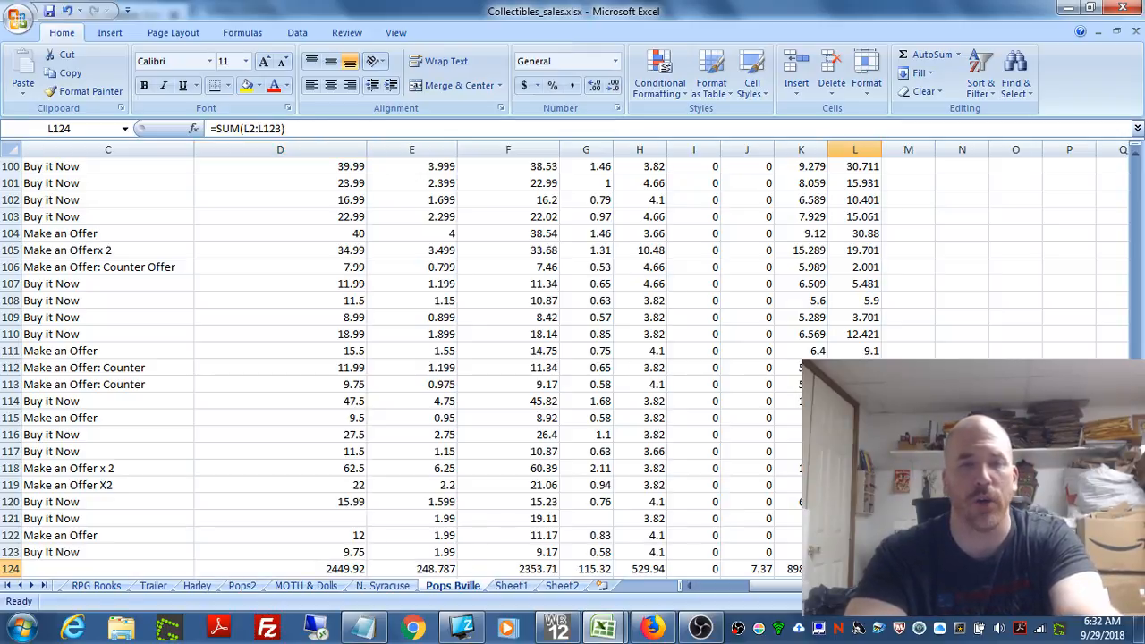
{"action": "left_click", "coordinate": [344, 569]}
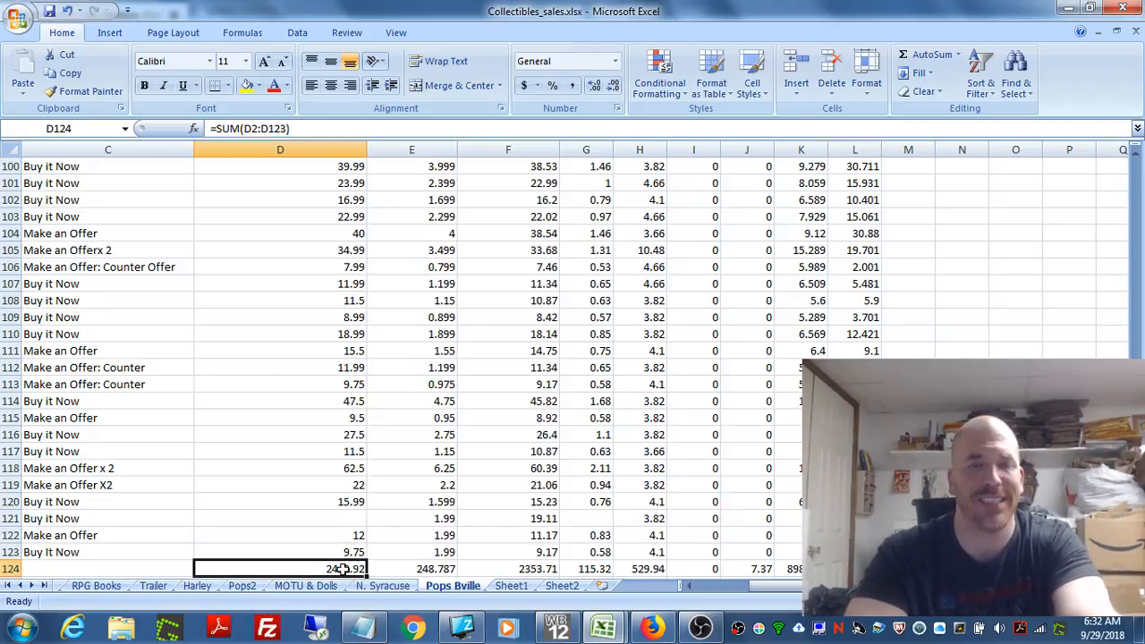
{"action": "left_click", "coordinate": [854, 569]}
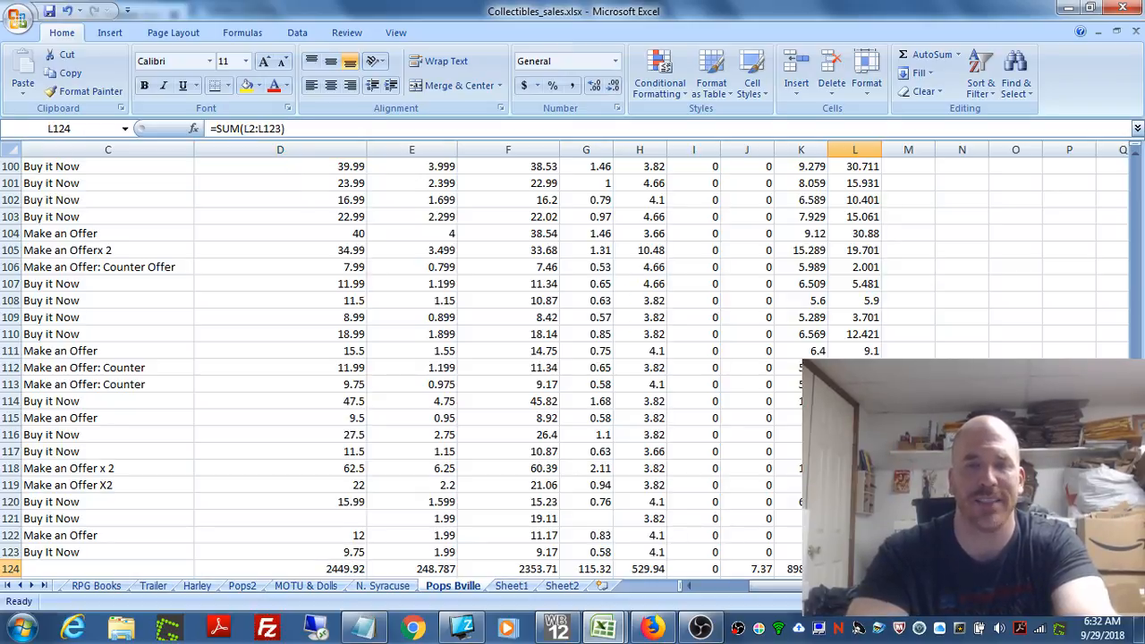
{"action": "left_click", "coordinate": [353, 569]}
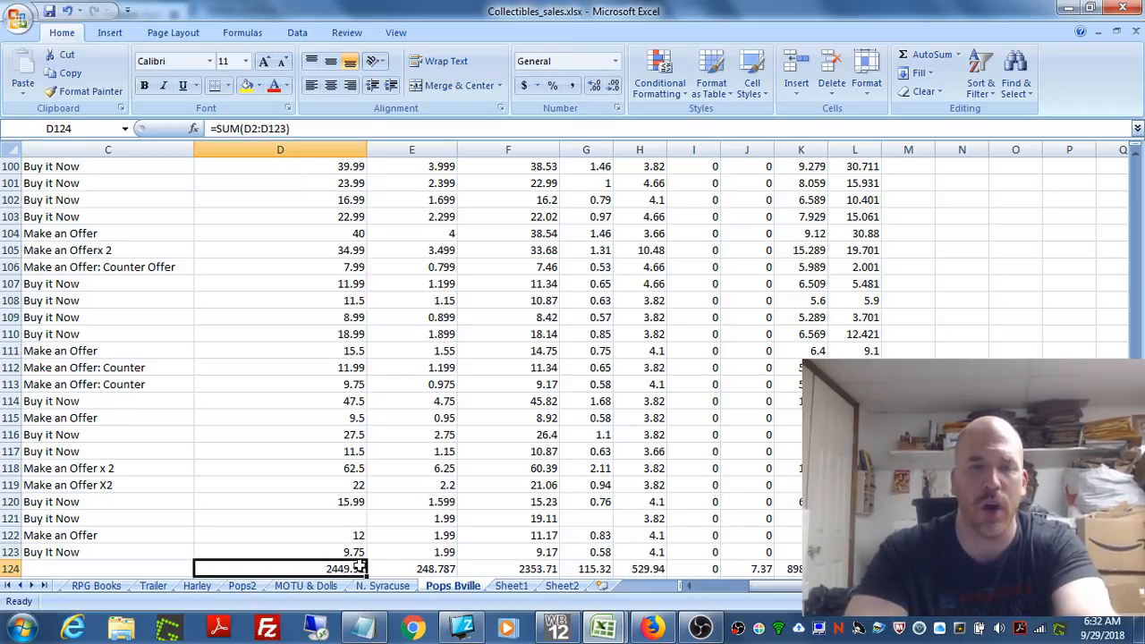
{"action": "left_click", "coordinate": [854, 569]}
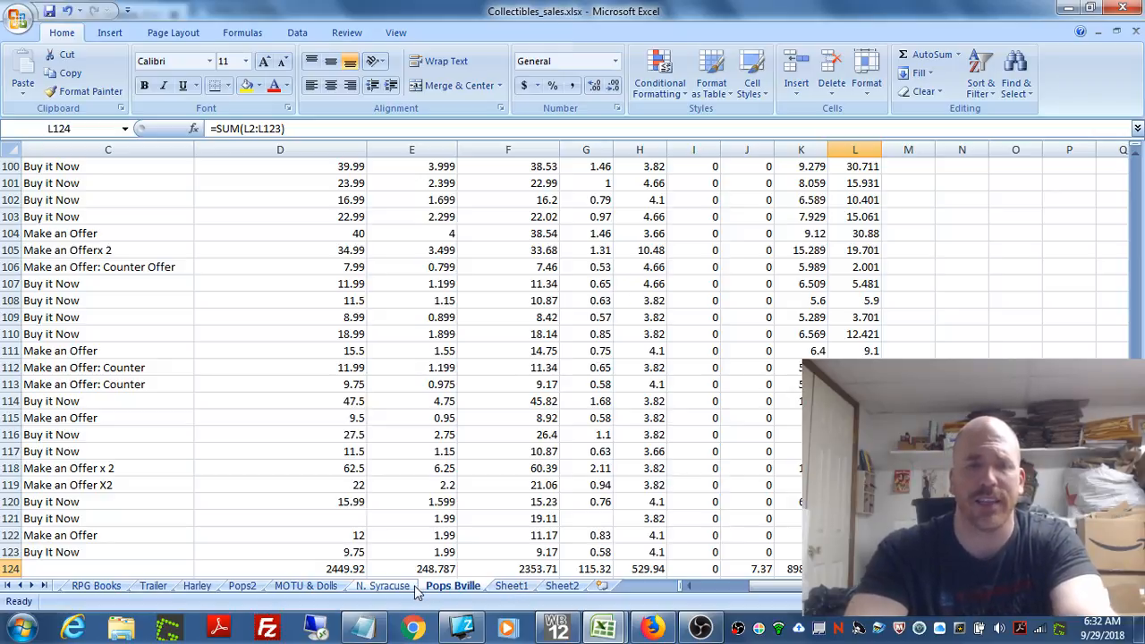
Step: Open the N. Syracuse sheet and look at the Sale Method and Sale Price of the sale in row 7
{"action": "left_click", "coordinate": [376, 585]}
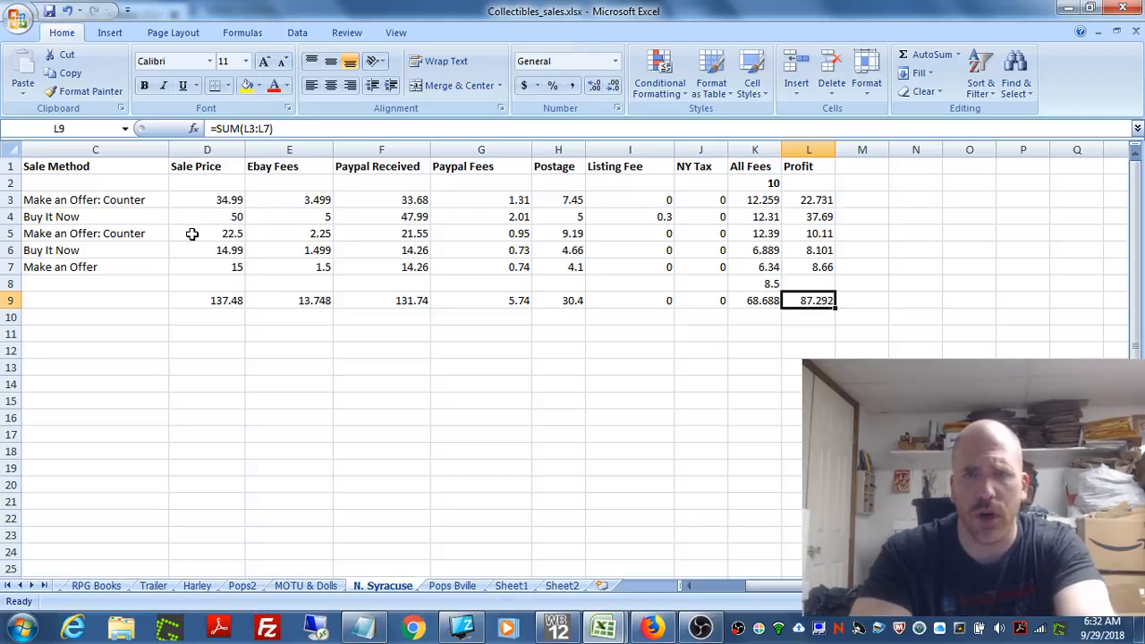
{"action": "left_click", "coordinate": [105, 267]}
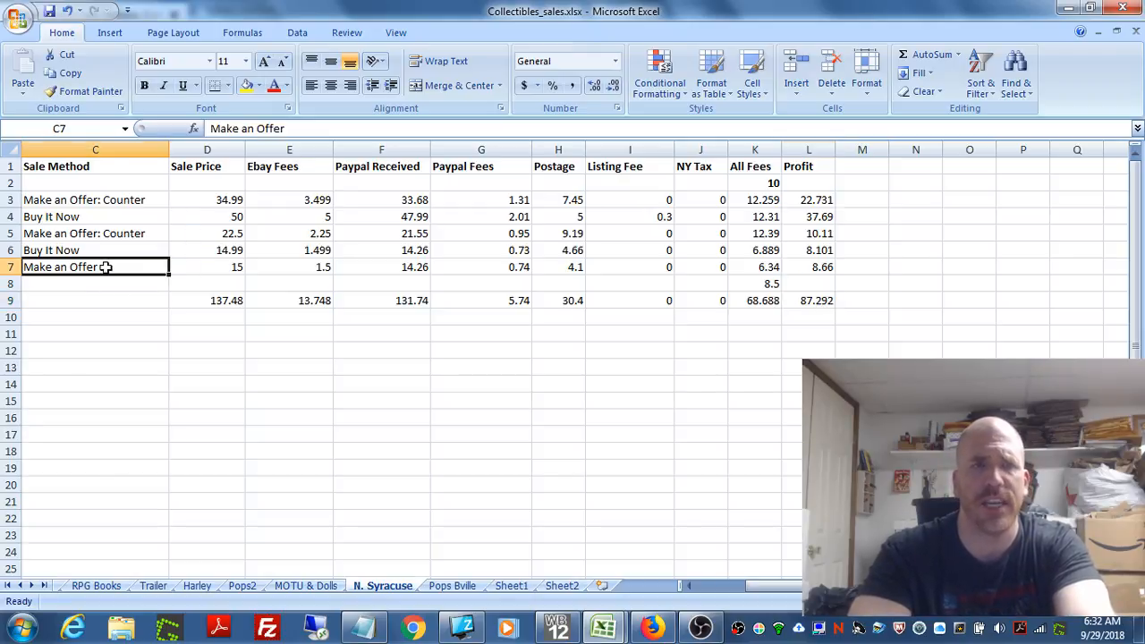
{"action": "left_click", "coordinate": [206, 262]}
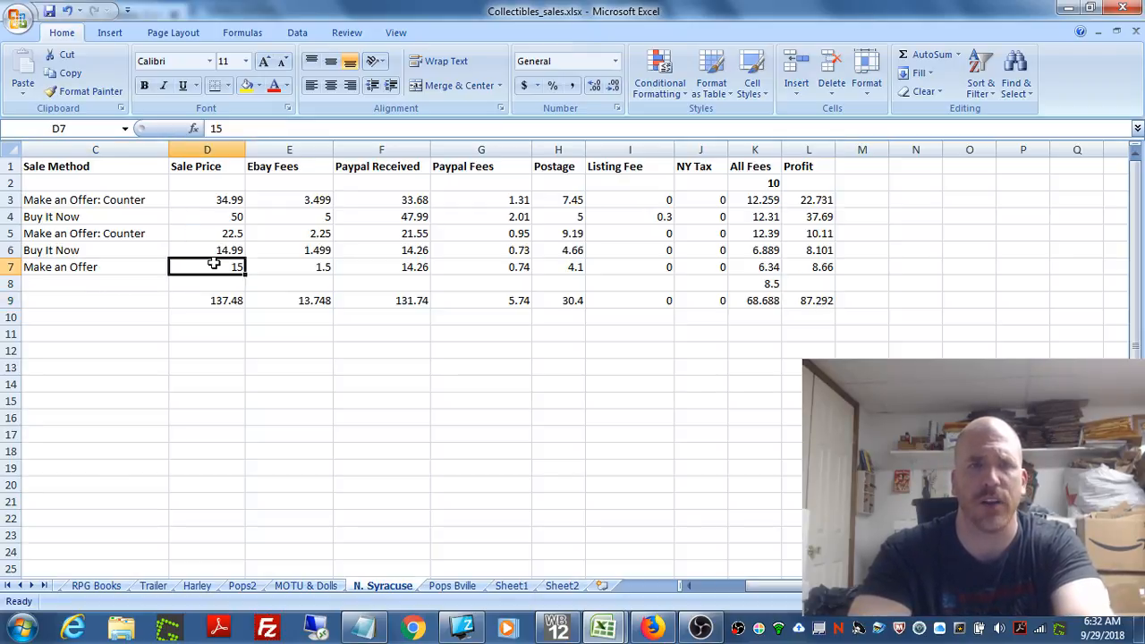
Step: Clear the Postage value in H7 on the N. Syracuse sheet and enter 15 in its place
{"action": "left_click", "coordinate": [575, 269]}
{"action": "key", "text": "BackSpace"}
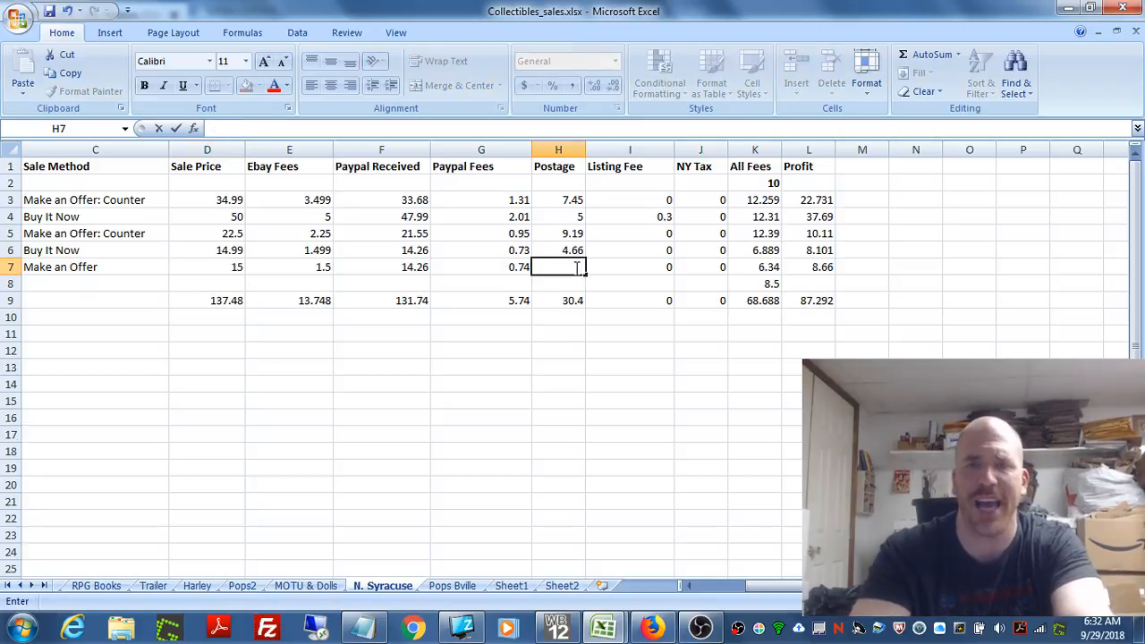
{"action": "left_click", "coordinate": [610, 447]}
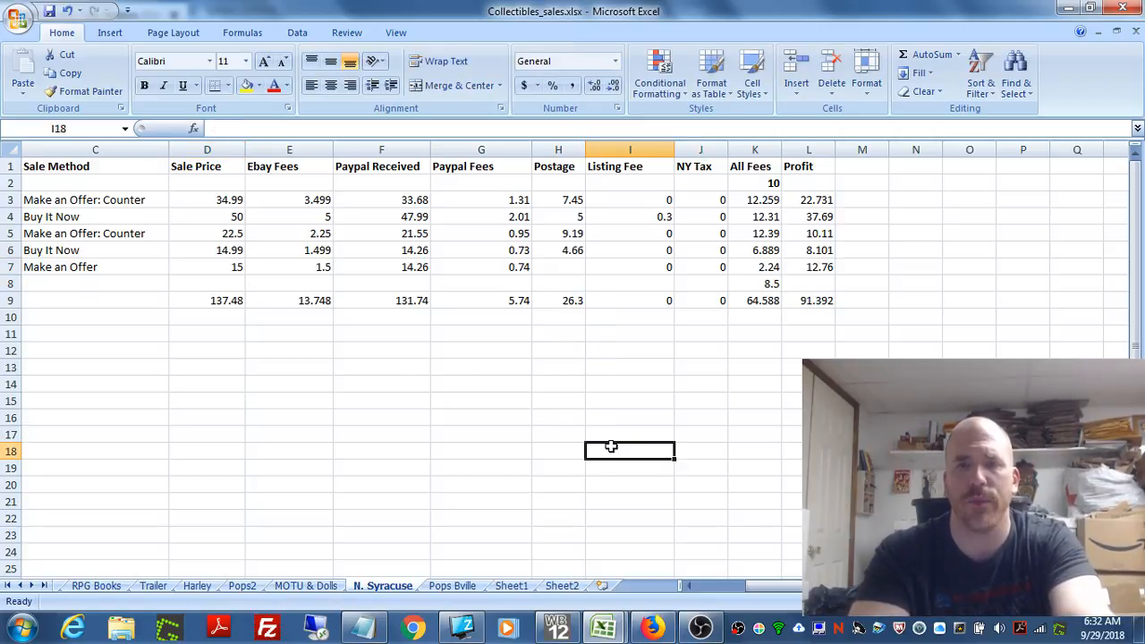
{"action": "left_click", "coordinate": [573, 272]}
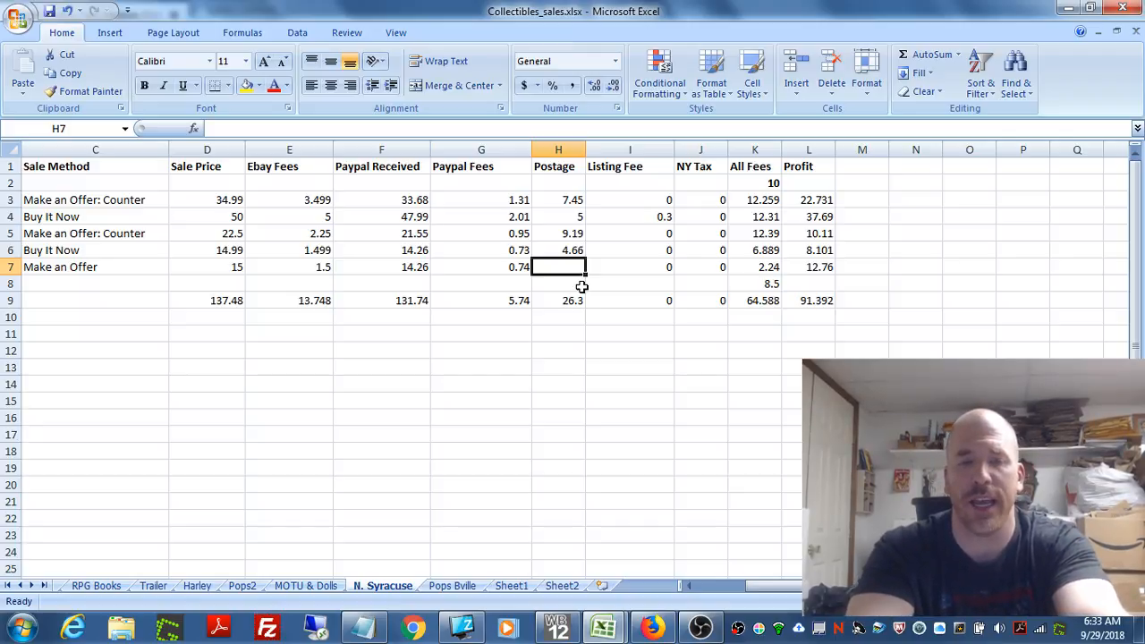
{"action": "type", "text": "15"}
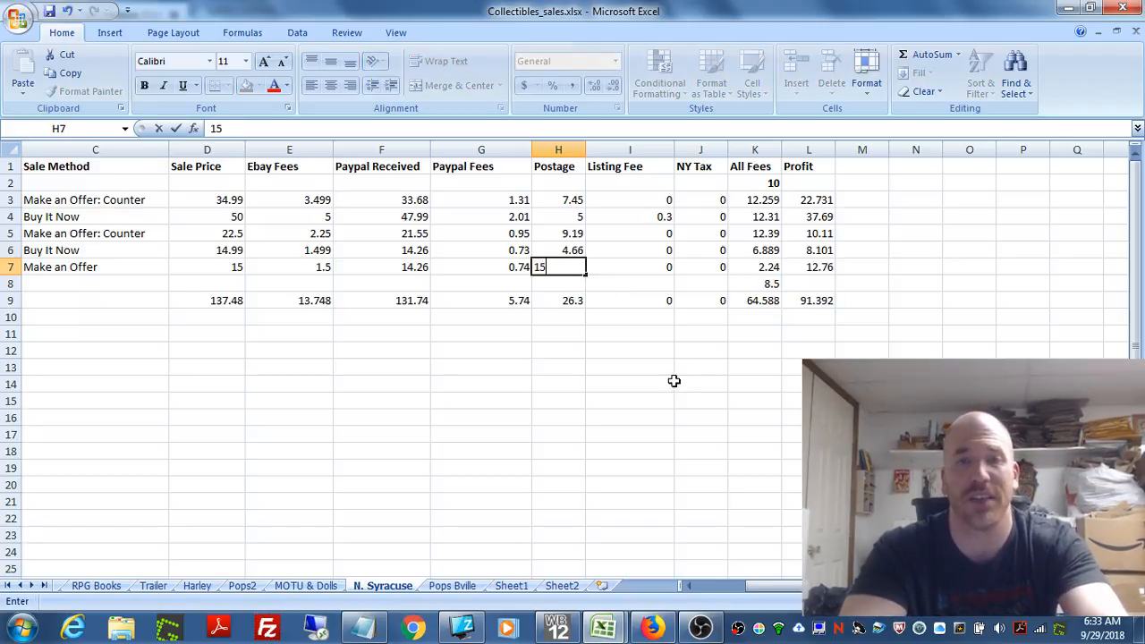
{"action": "left_click", "coordinate": [675, 383]}
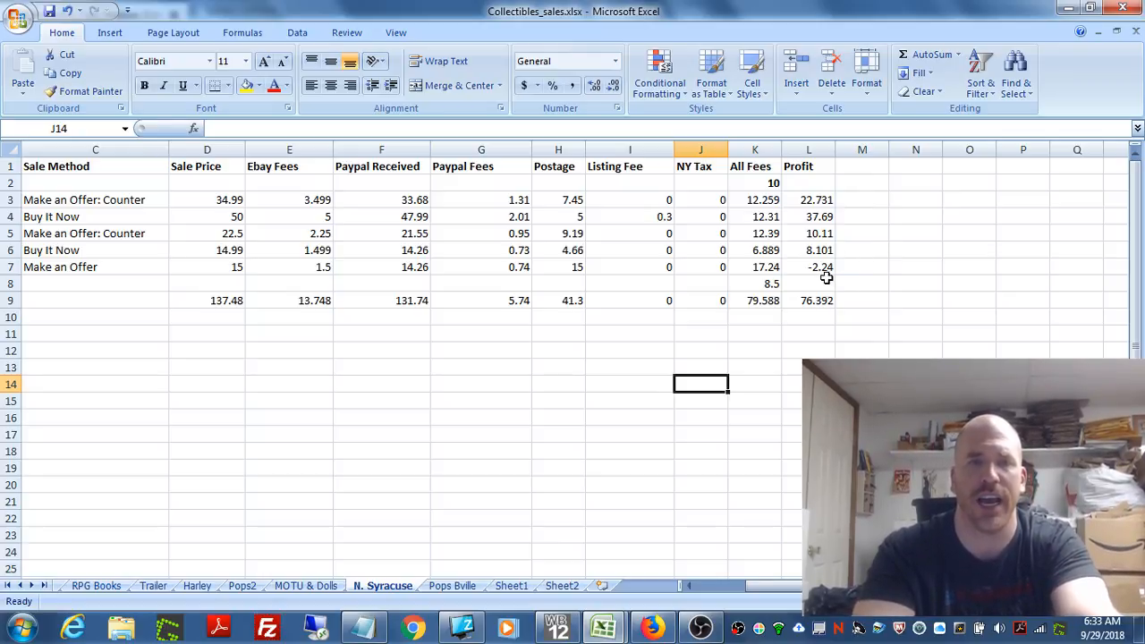
Step: Set the Postage in H7 to 13 and check the Profit formula in L7
{"action": "left_click", "coordinate": [567, 269]}
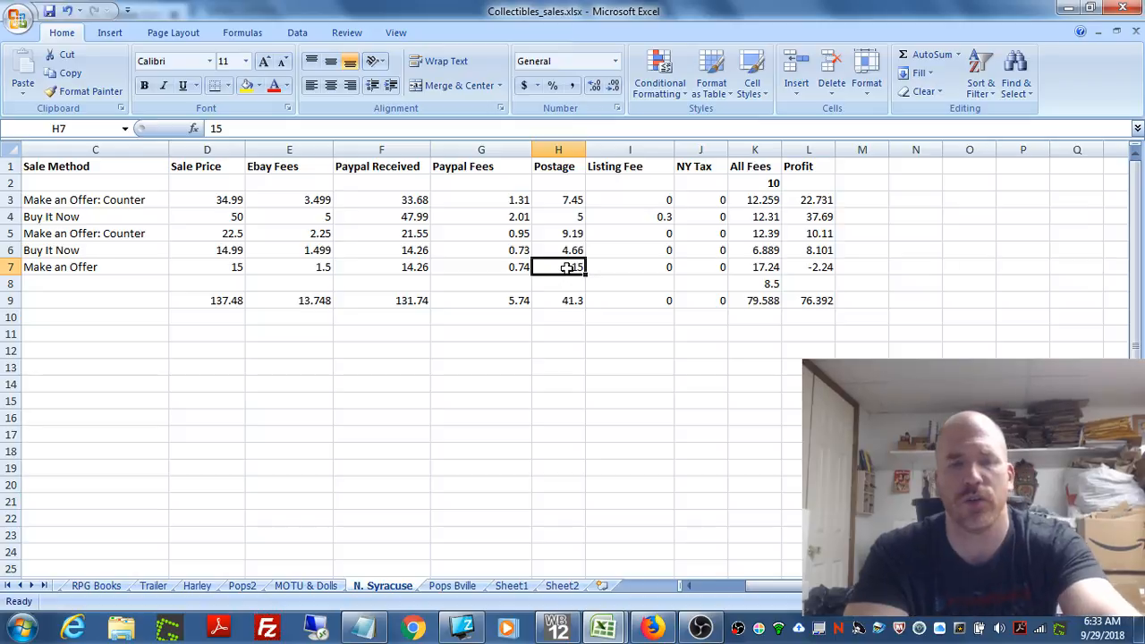
{"action": "type", "text": "13"}
{"action": "left_click", "coordinate": [643, 380]}
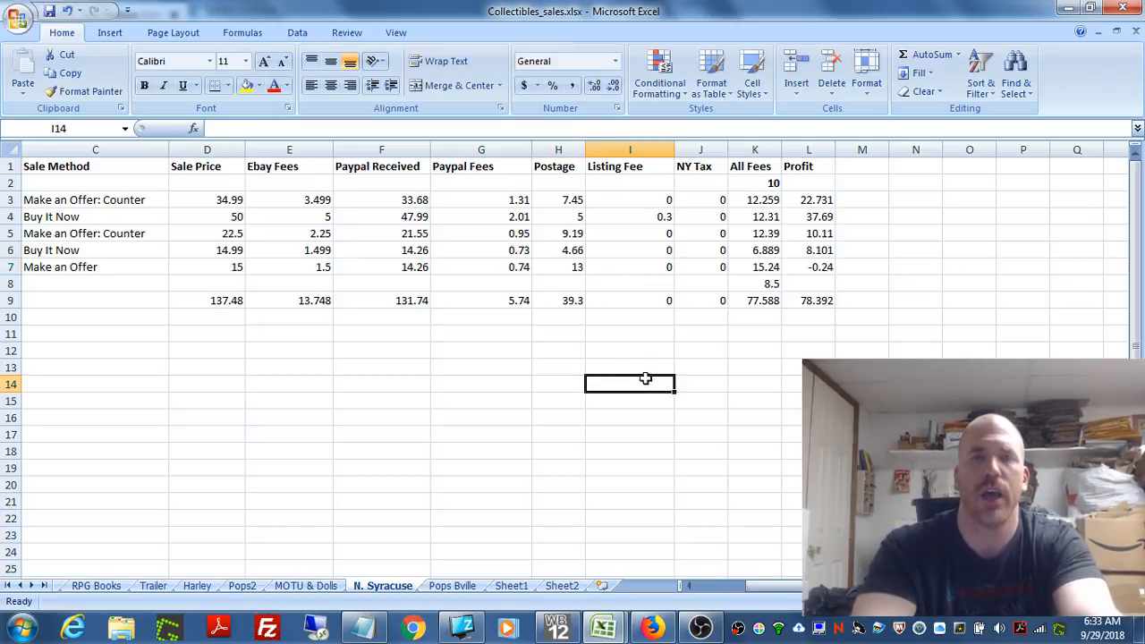
{"action": "left_click", "coordinate": [823, 270]}
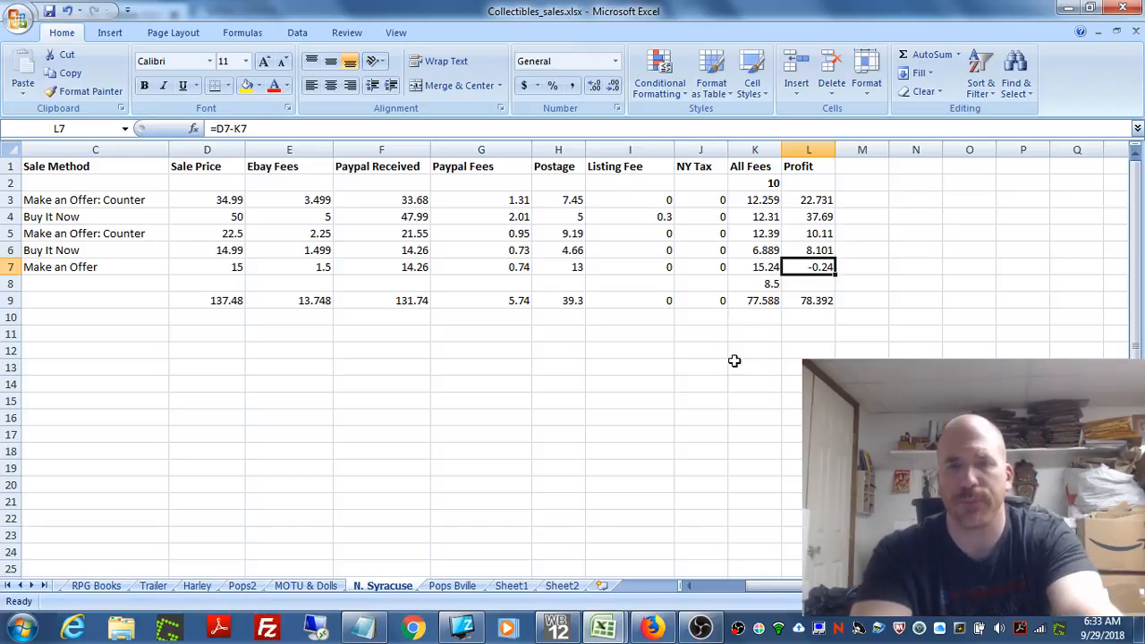
Step: Set the Postage value of the row 7 sale in H7 to 7
{"action": "left_click", "coordinate": [574, 270]}
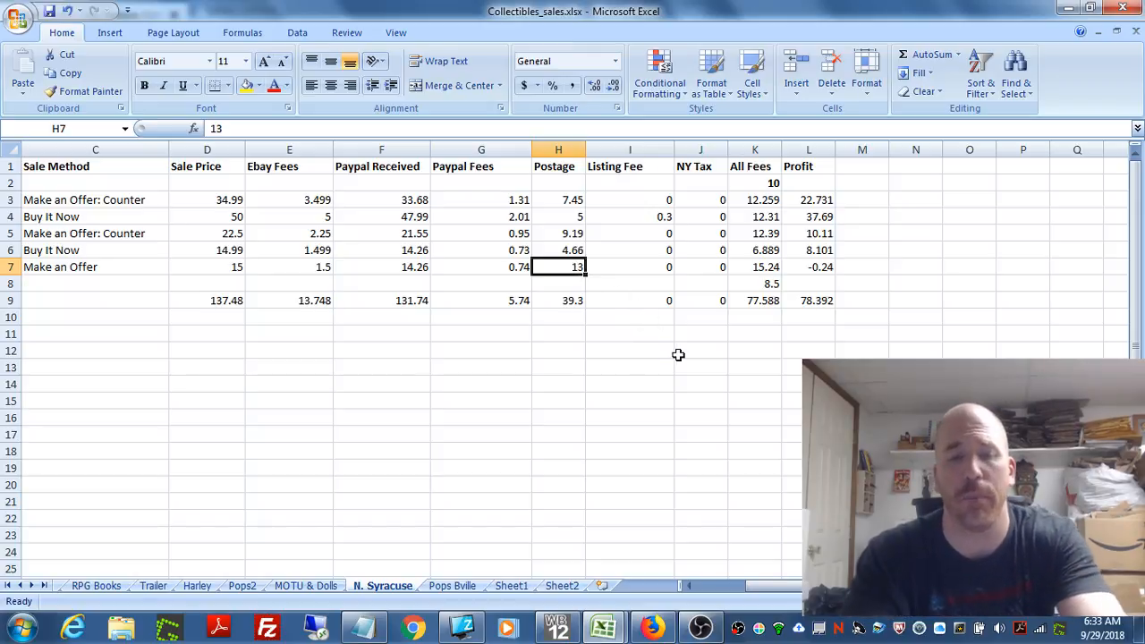
{"action": "type", "text": "7"}
{"action": "left_click", "coordinate": [583, 367]}
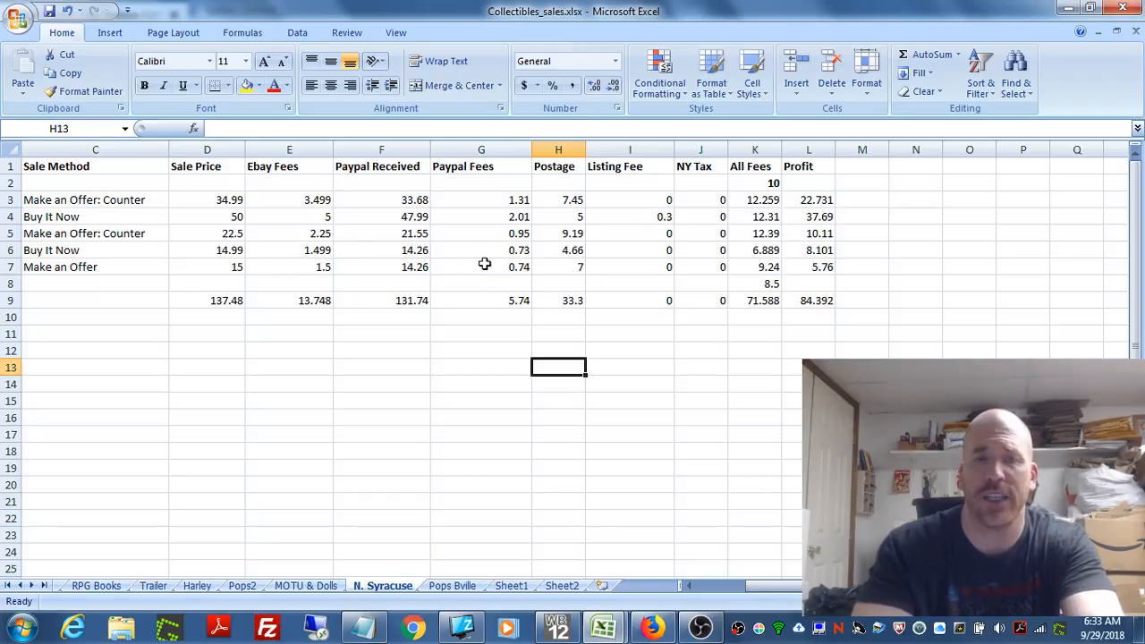
Step: Try 13 as the Postage value in H7 and return it to 7 to compare the effect on Profit
{"action": "left_click", "coordinate": [571, 270]}
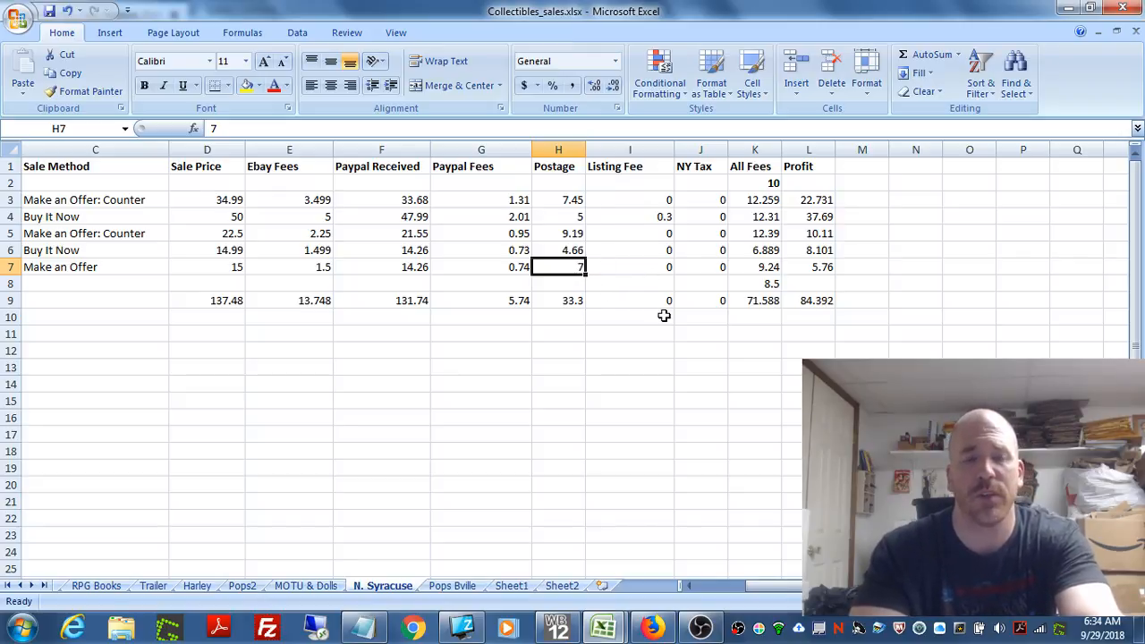
{"action": "type", "text": "13"}
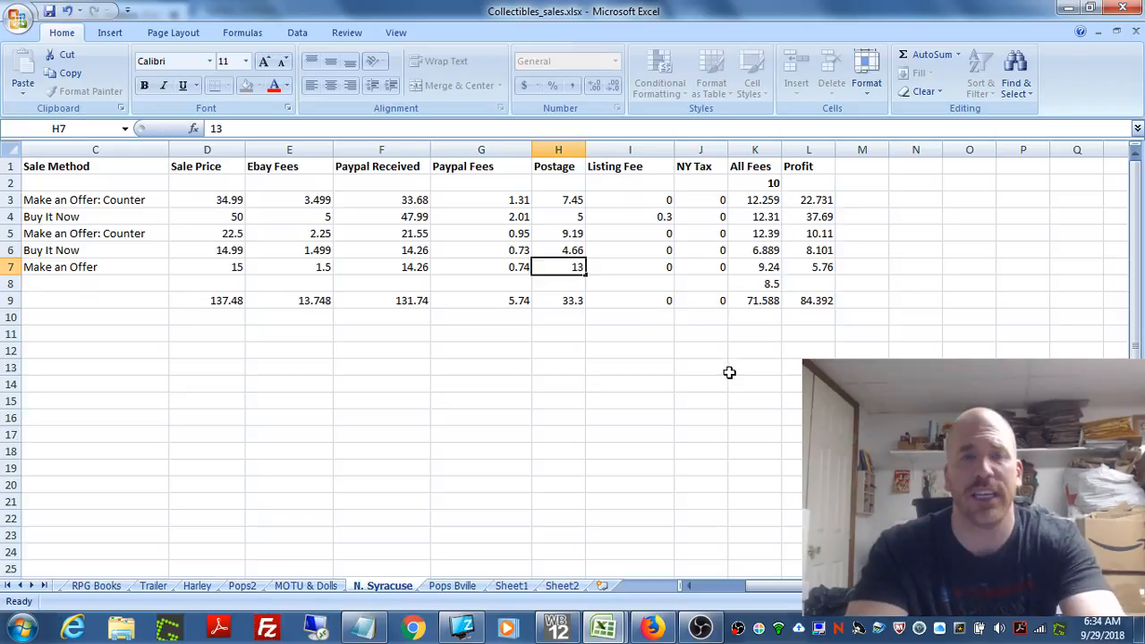
{"action": "left_click", "coordinate": [729, 369]}
{"action": "left_click", "coordinate": [569, 266]}
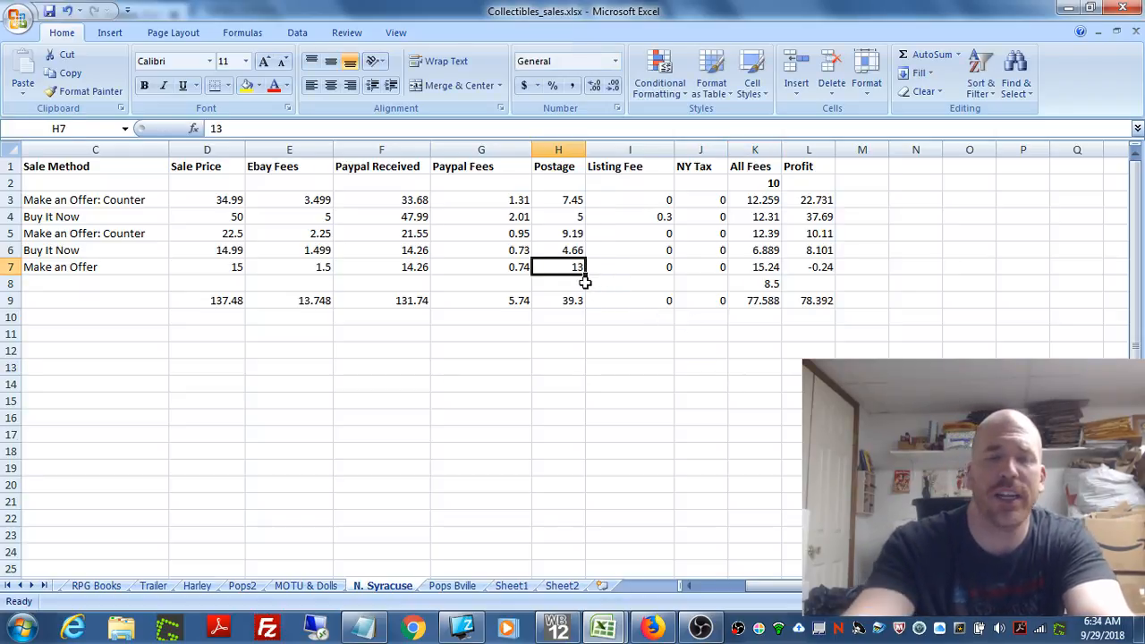
{"action": "type", "text": "7"}
{"action": "left_click", "coordinate": [631, 348]}
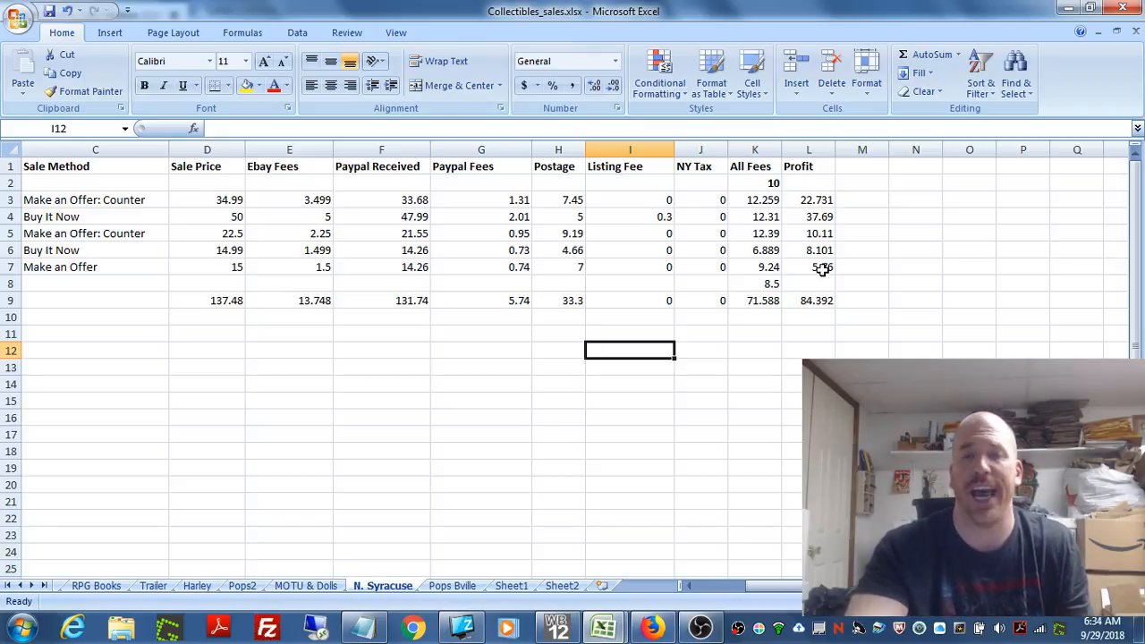
Step: Review the row 7 Postage value and examine the Paypal Fees formula in G7
{"action": "left_click", "coordinate": [543, 267]}
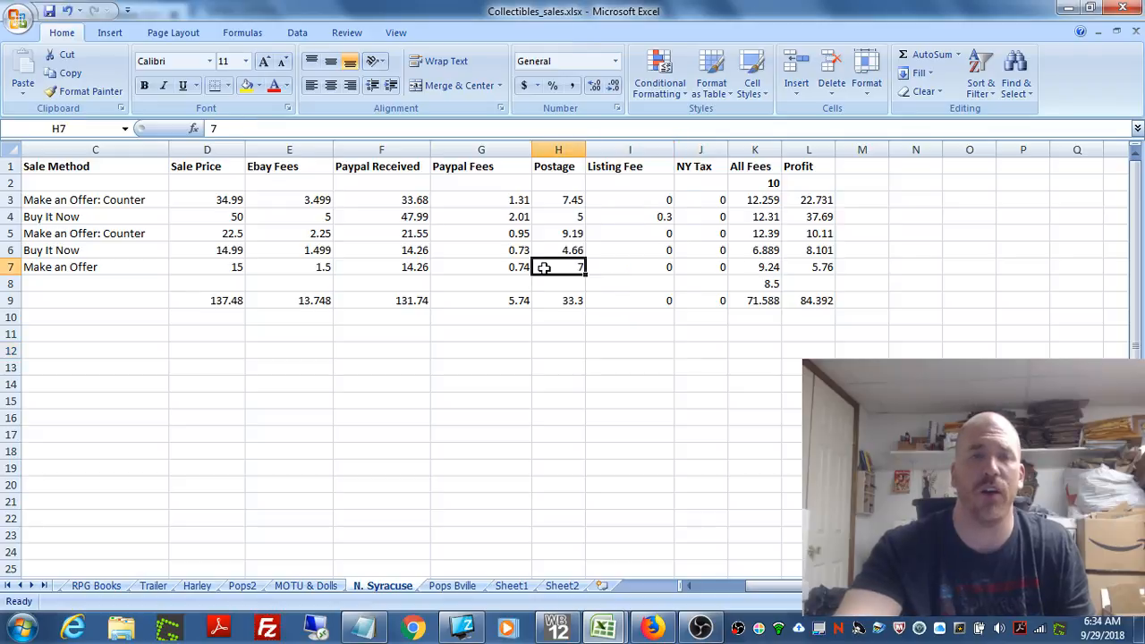
{"action": "left_click", "coordinate": [633, 280]}
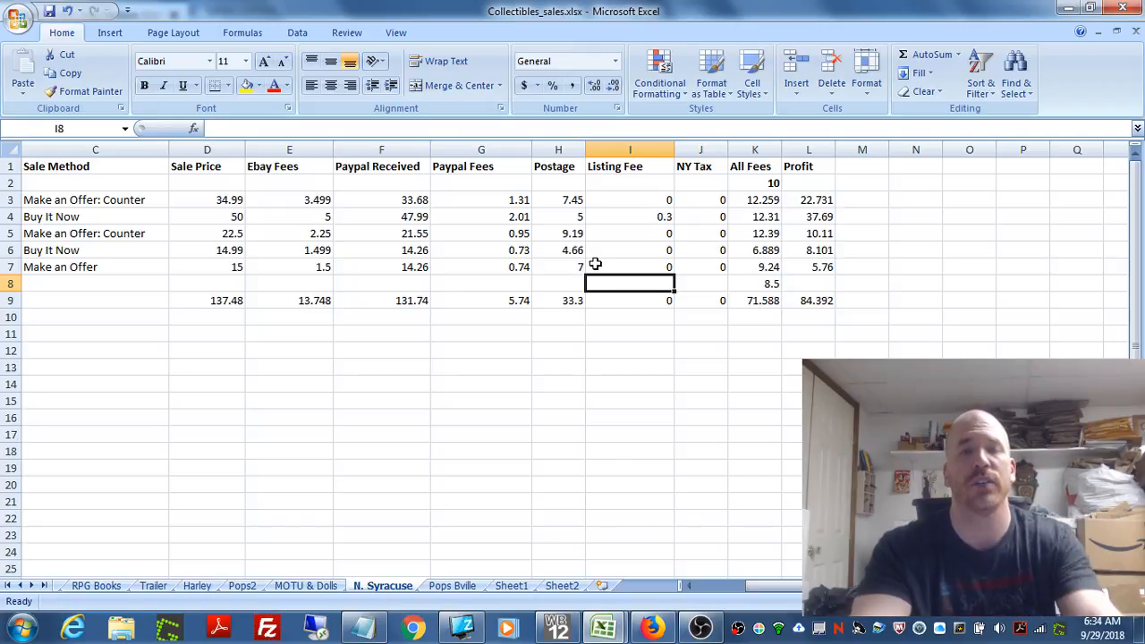
{"action": "left_click", "coordinate": [503, 265]}
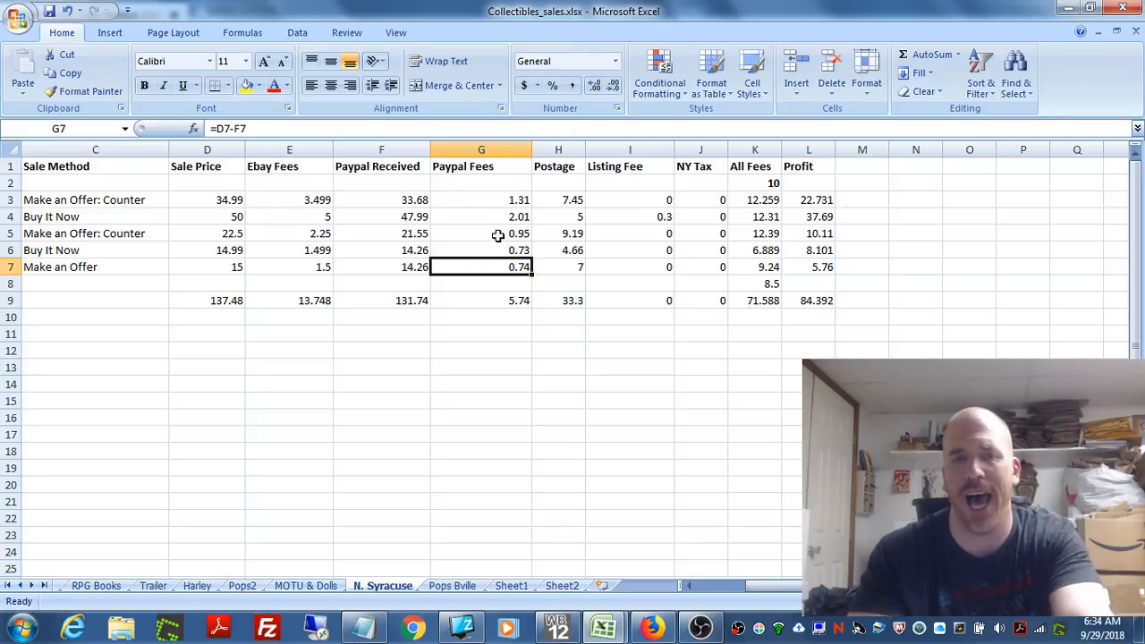
{"action": "left_click", "coordinate": [497, 235]}
{"action": "left_click", "coordinate": [524, 263]}
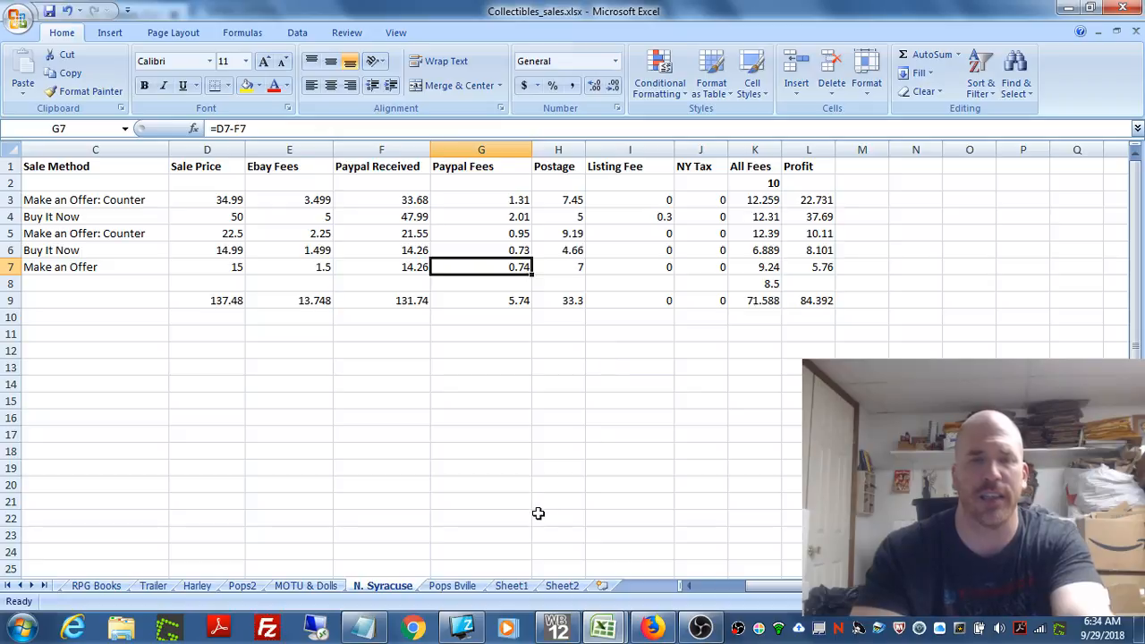
Step: Switch to the NY_Taxes_2018.xlsx workbook and review the item names in A2:A12 and from A14 down to row 37
{"action": "mouse_move", "coordinate": [601, 626]}
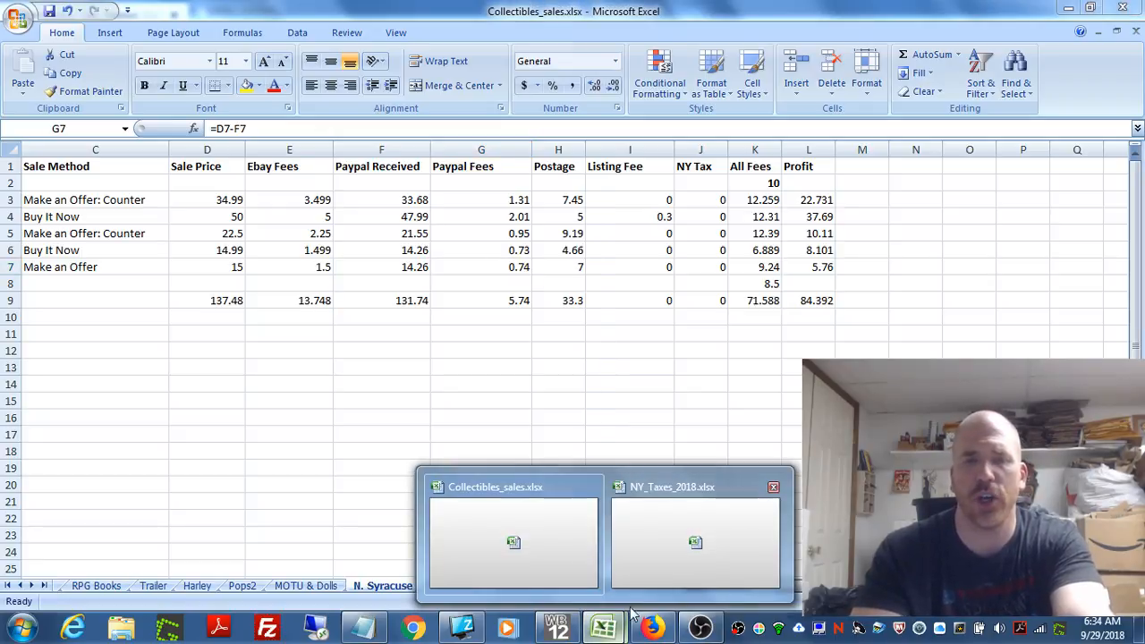
{"action": "left_click", "coordinate": [696, 555]}
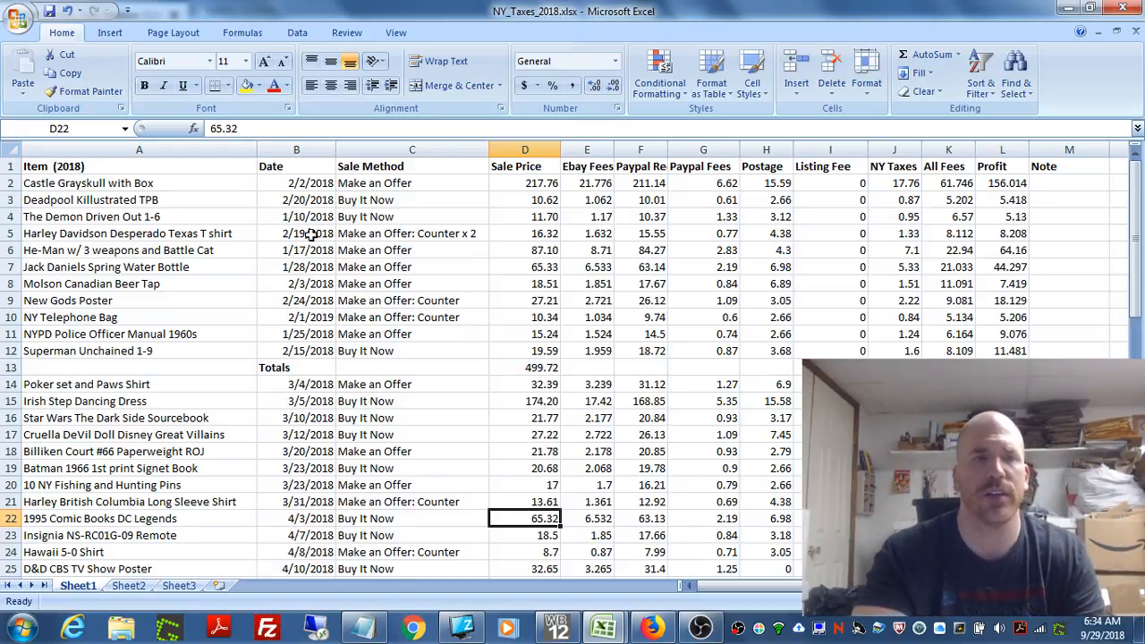
{"action": "left_click", "coordinate": [77, 183]}
{"action": "left_click_drag", "start_coordinate": [78, 182], "coordinate": [84, 349]}
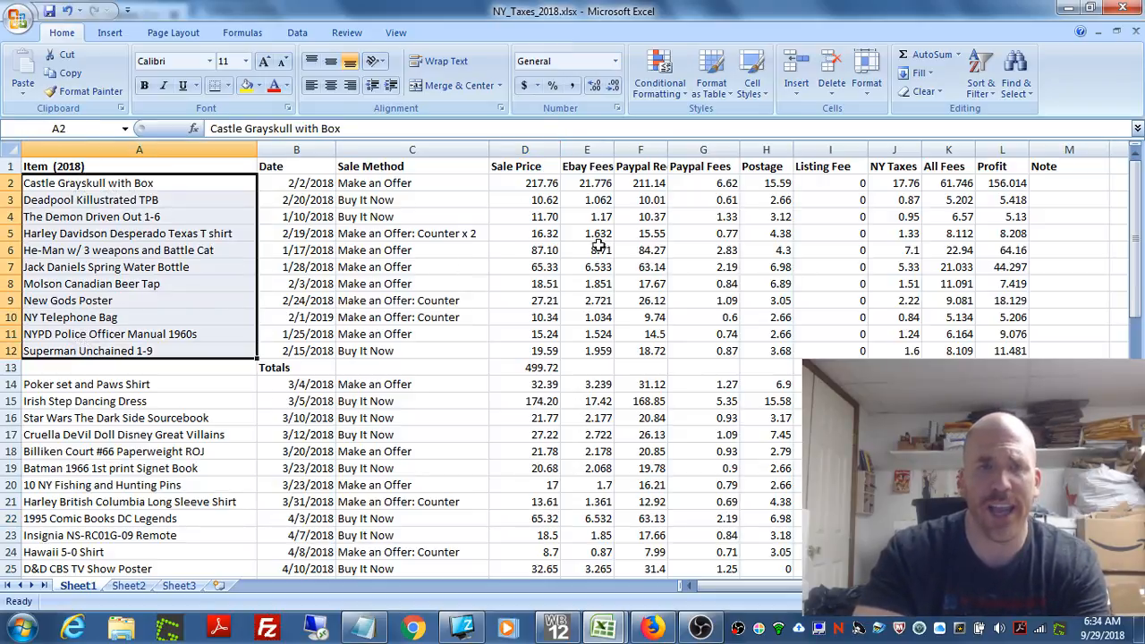
{"action": "left_click_drag", "start_coordinate": [1139, 211], "coordinate": [1139, 217]}
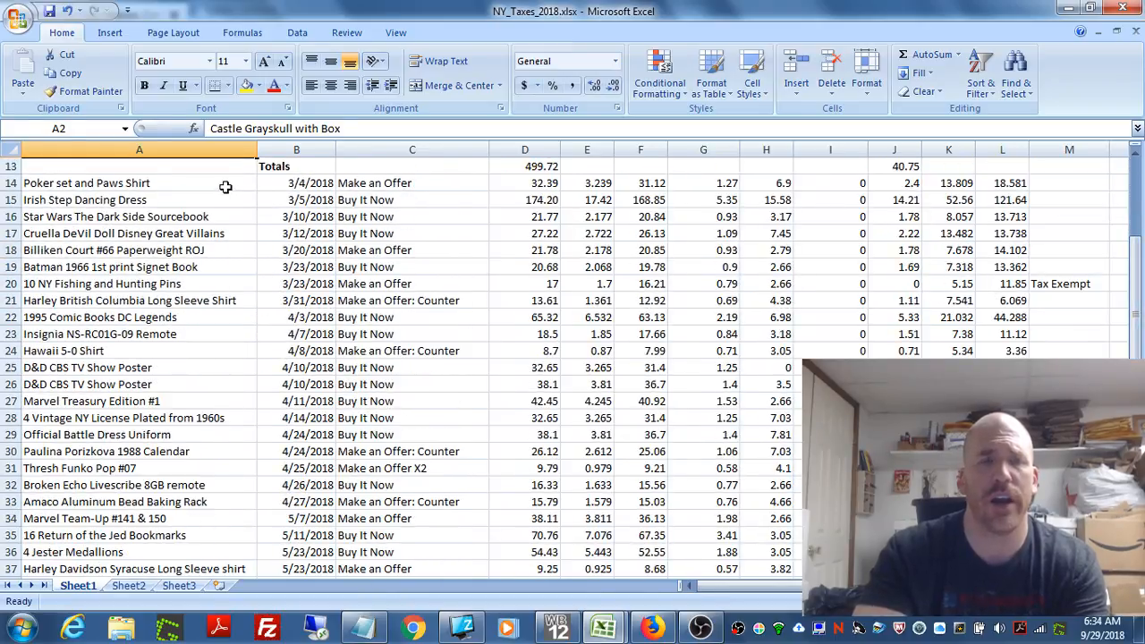
{"action": "left_click_drag", "start_coordinate": [228, 187], "coordinate": [250, 569]}
{"action": "mouse_move", "coordinate": [1134, 322]}
{"action": "left_mouse_down"}
{"action": "mouse_move", "coordinate": [1139, 347]}
{"action": "mouse_move", "coordinate": [1139, 328]}
{"action": "left_mouse_up"}
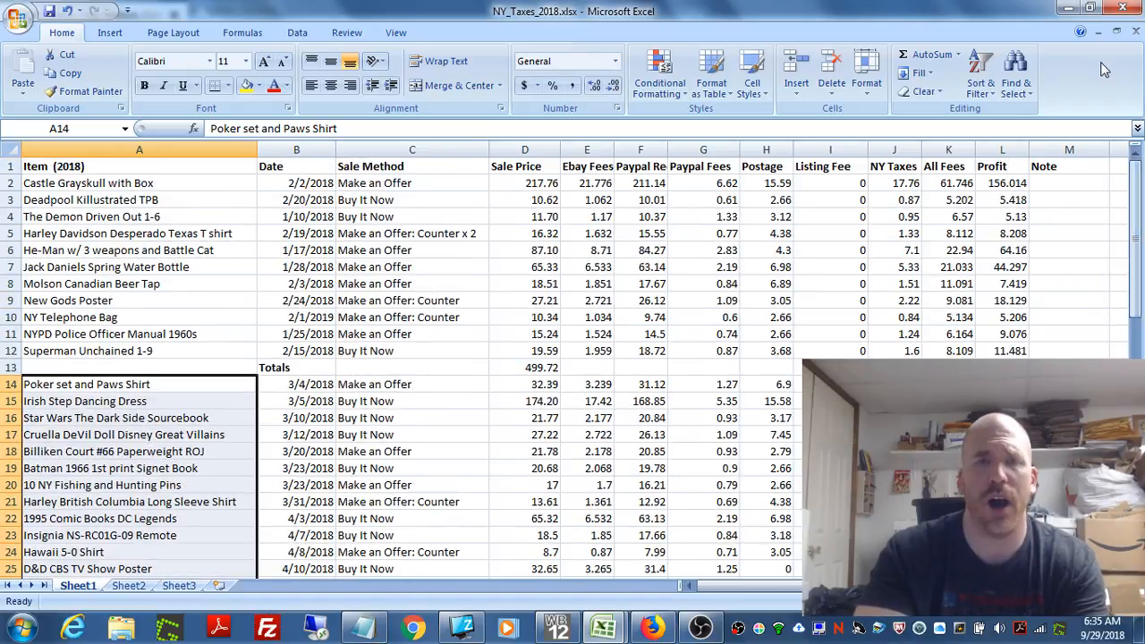
Step: Examine the Profit formula in L4, the NY Taxes values in J2 and J12, and the total formula in J13
{"action": "left_click", "coordinate": [104, 195]}
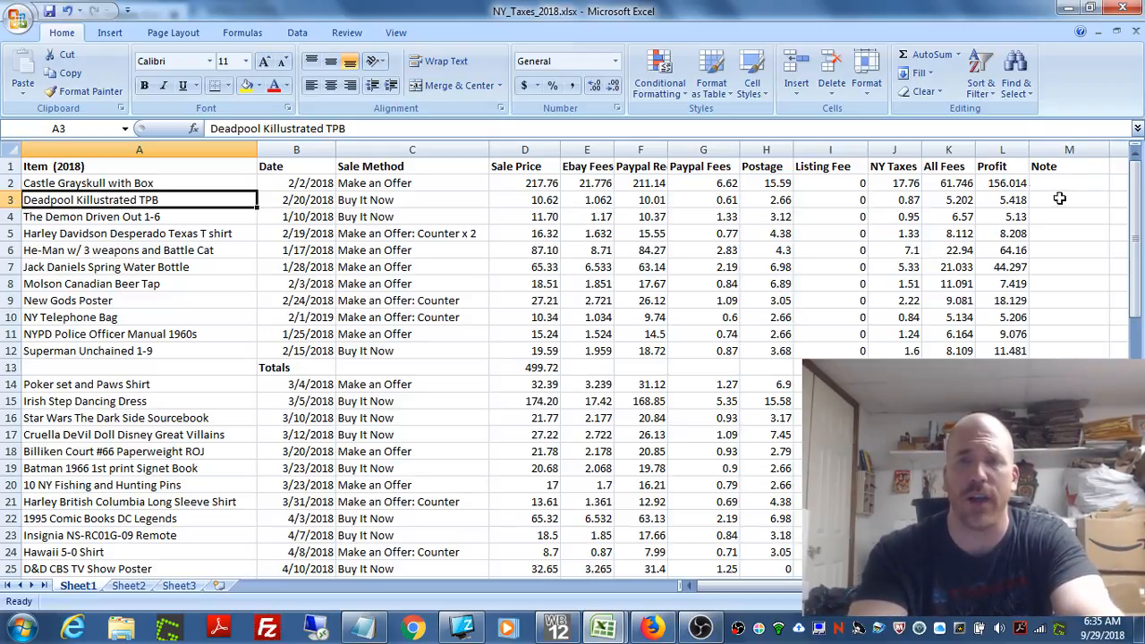
{"action": "left_click", "coordinate": [1008, 217]}
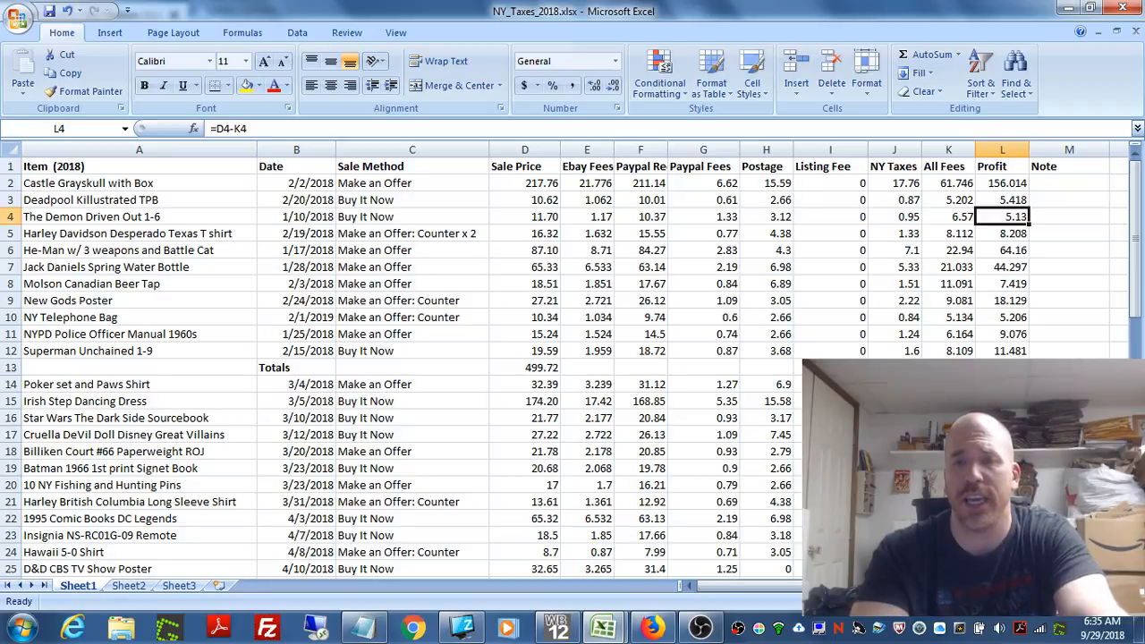
{"action": "left_click", "coordinate": [894, 368]}
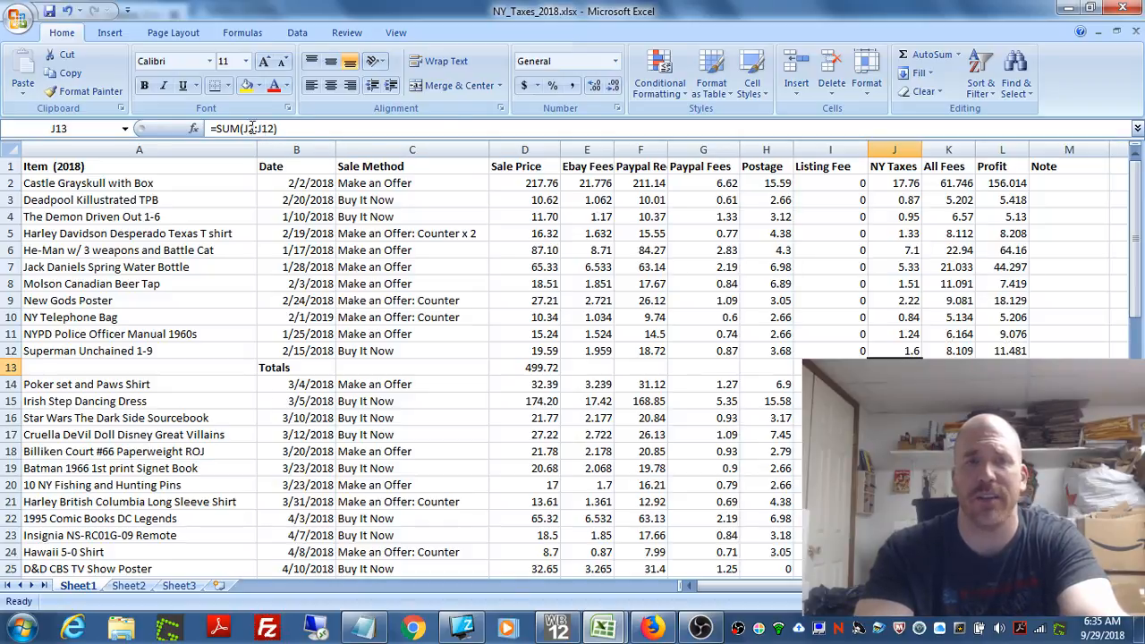
{"action": "left_click", "coordinate": [904, 183]}
{"action": "left_click", "coordinate": [890, 350]}
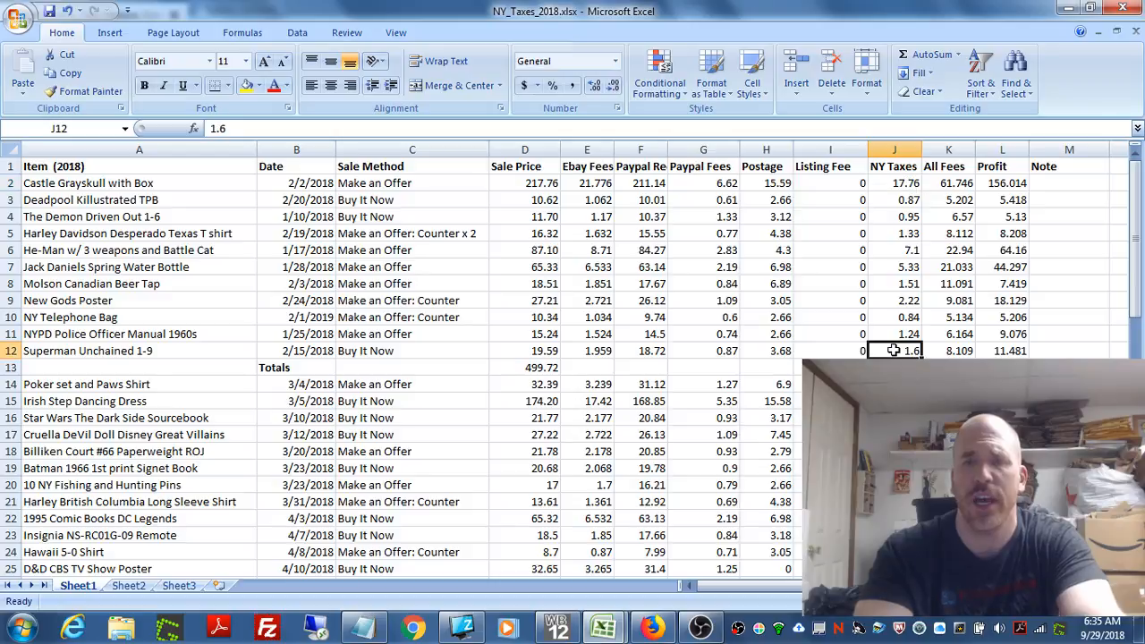
{"action": "left_click", "coordinate": [893, 367]}
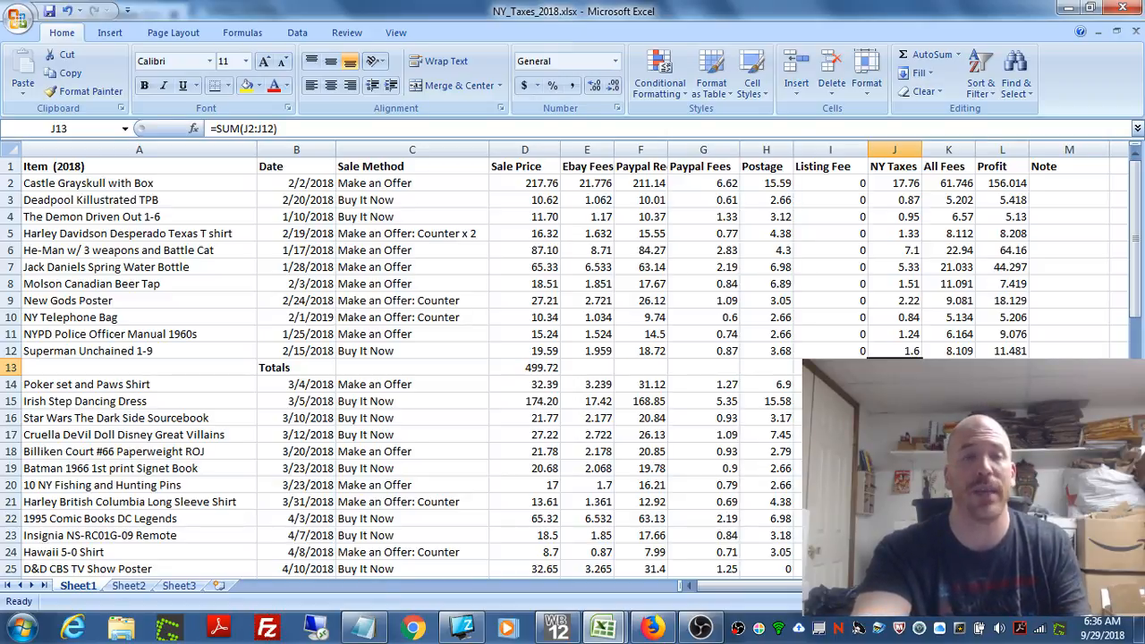
Step: Return to the Collectibles_sales.xlsx workbook and delete row 2 above the first sale on the N. Syracuse sheet
{"action": "left_click", "coordinate": [601, 628]}
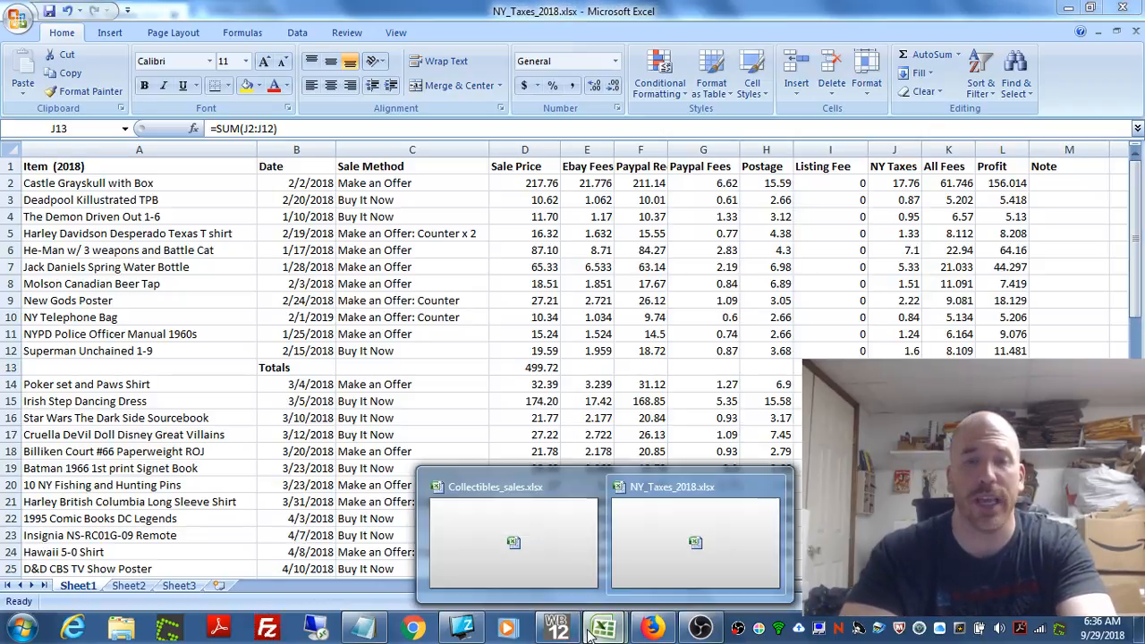
{"action": "left_click", "coordinate": [519, 580]}
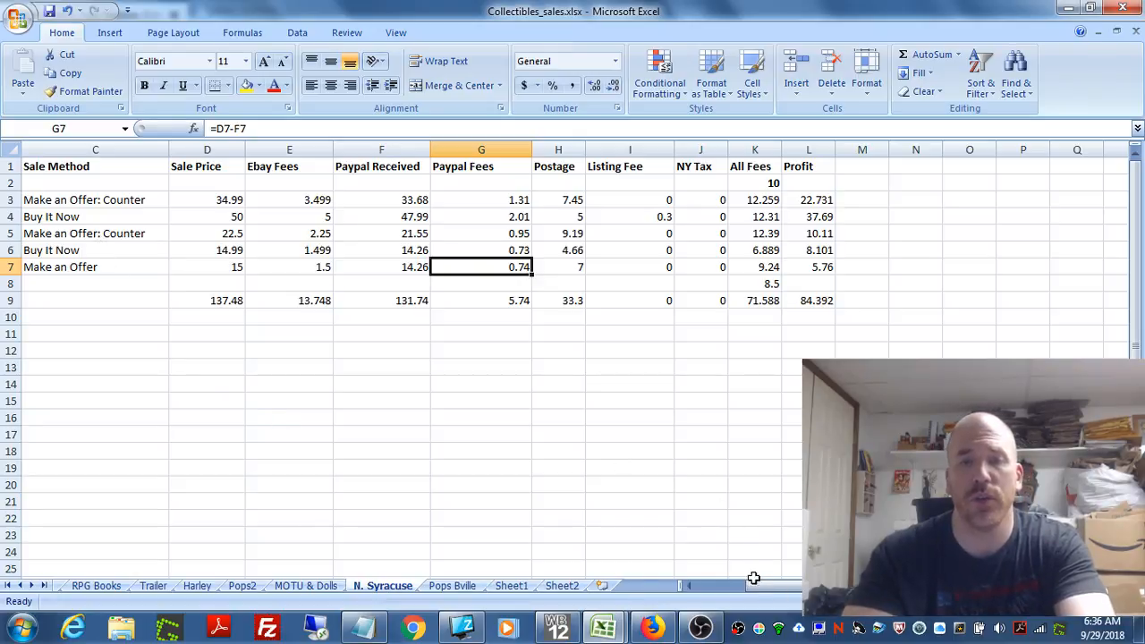
{"action": "left_click_drag", "start_coordinate": [752, 585], "coordinate": [671, 560]}
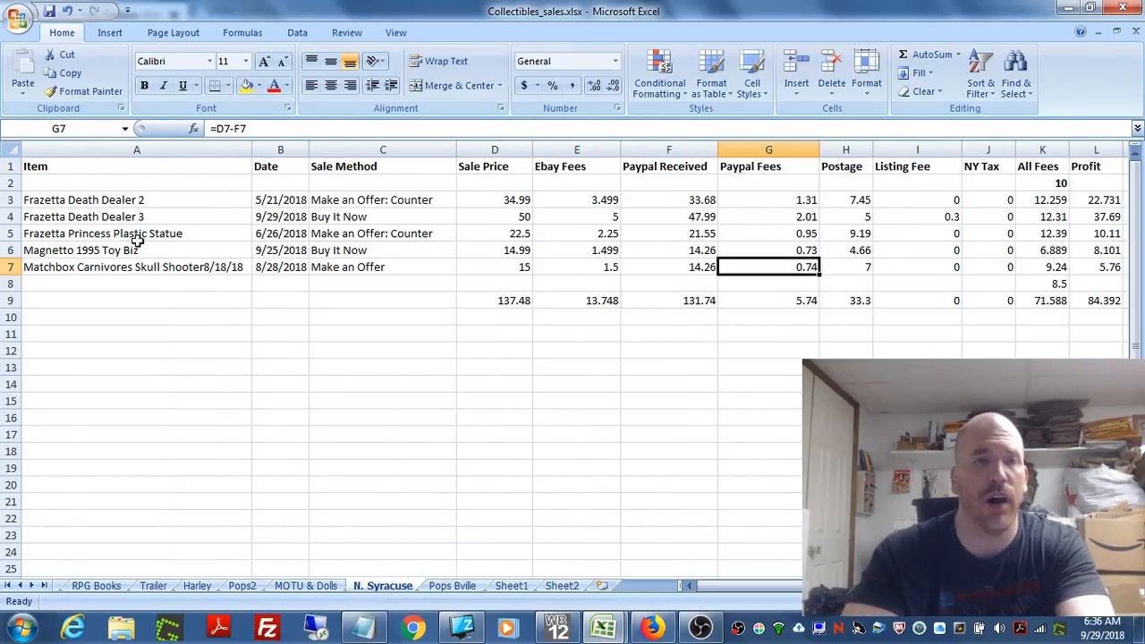
{"action": "left_click", "coordinate": [9, 183]}
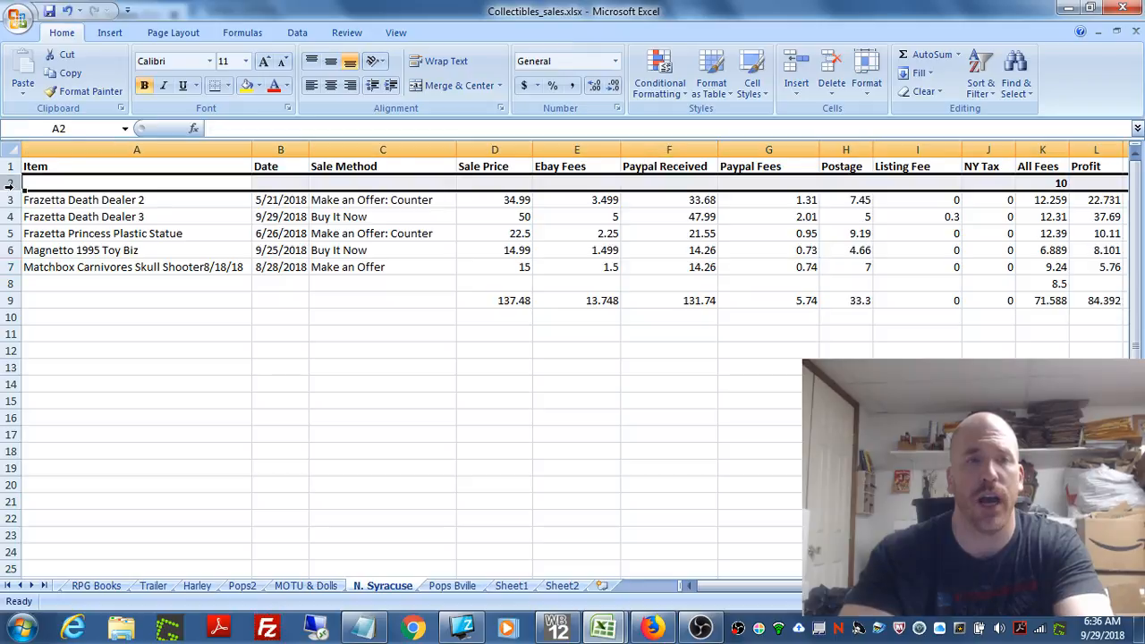
{"action": "right_click", "coordinate": [9, 183]}
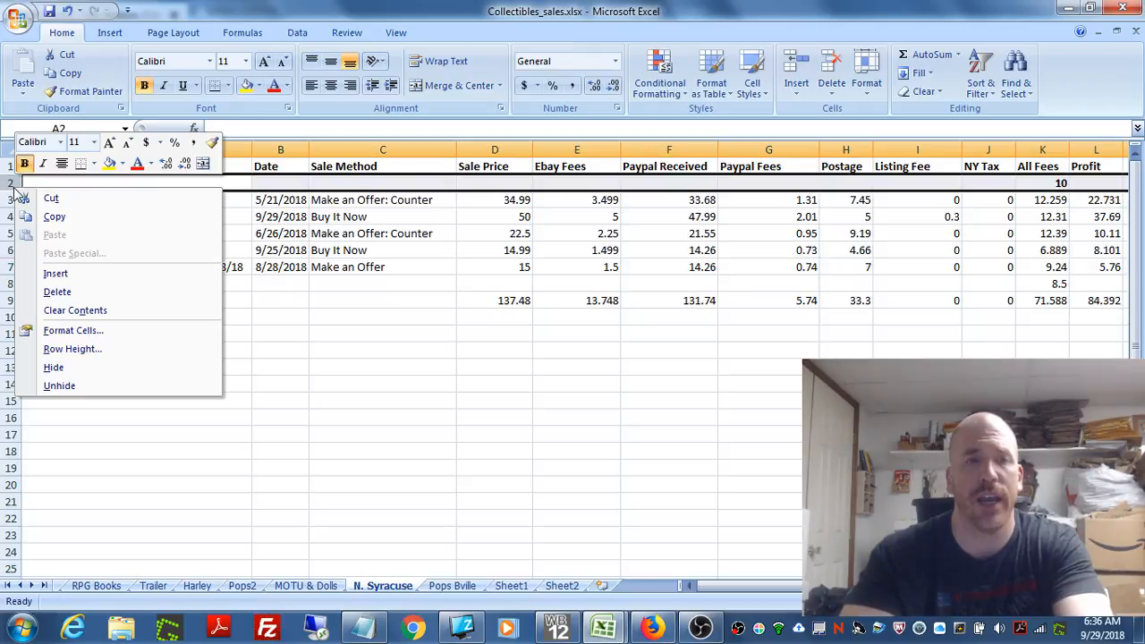
{"action": "left_click", "coordinate": [57, 292]}
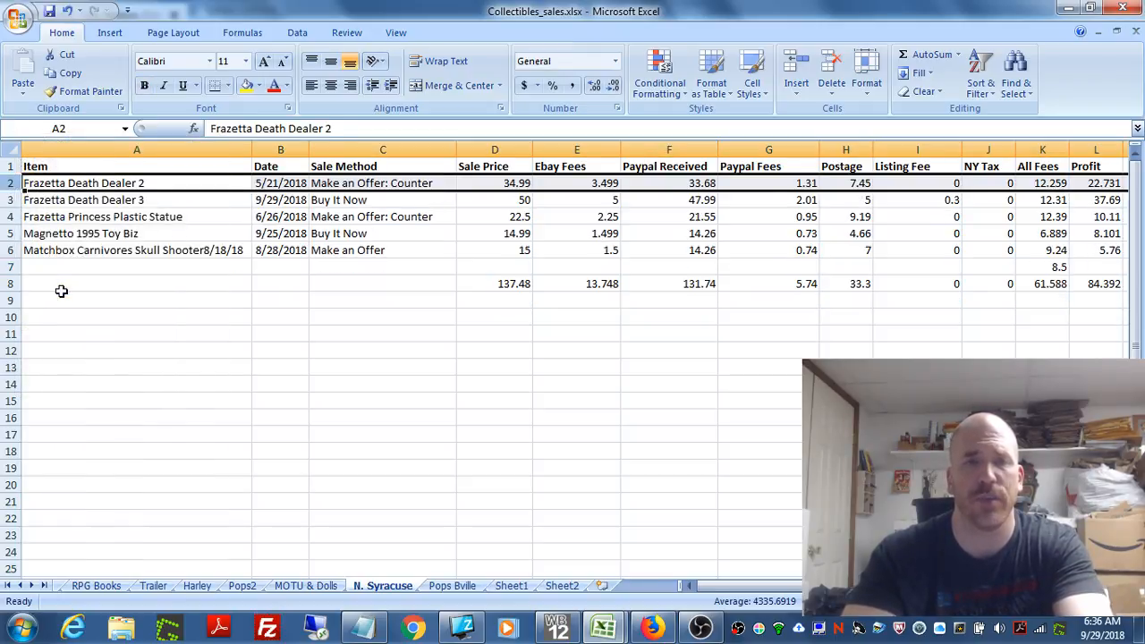
Step: Check the Sale Method in C6 and the Ebay Fees formulas in E5 and E3
{"action": "left_click", "coordinate": [403, 239]}
{"action": "left_click", "coordinate": [406, 252]}
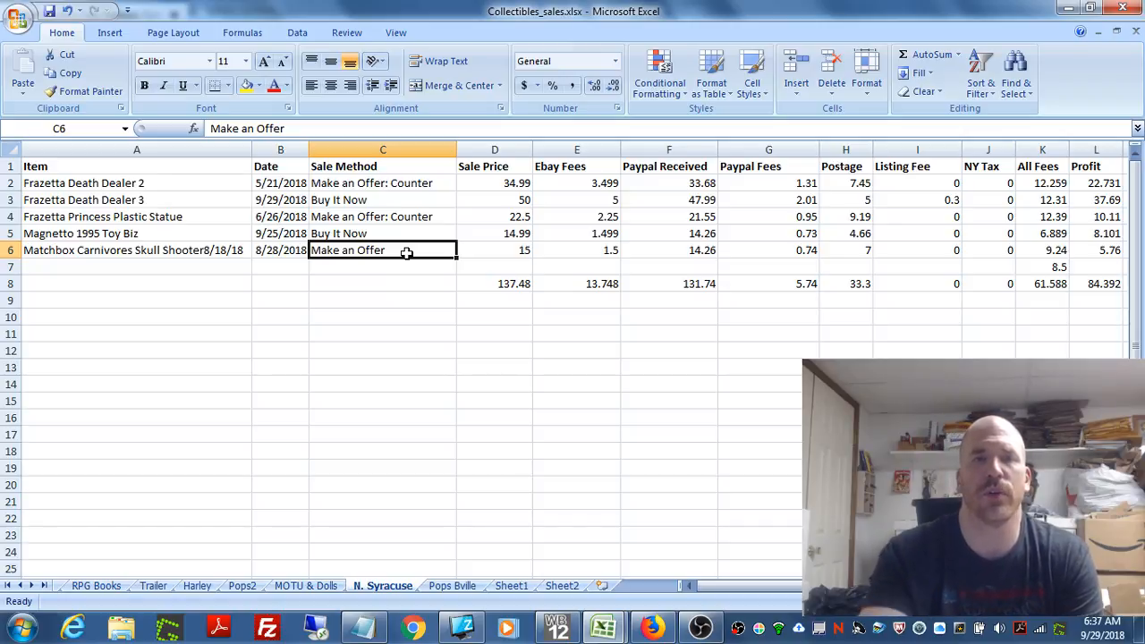
{"action": "left_click", "coordinate": [546, 233]}
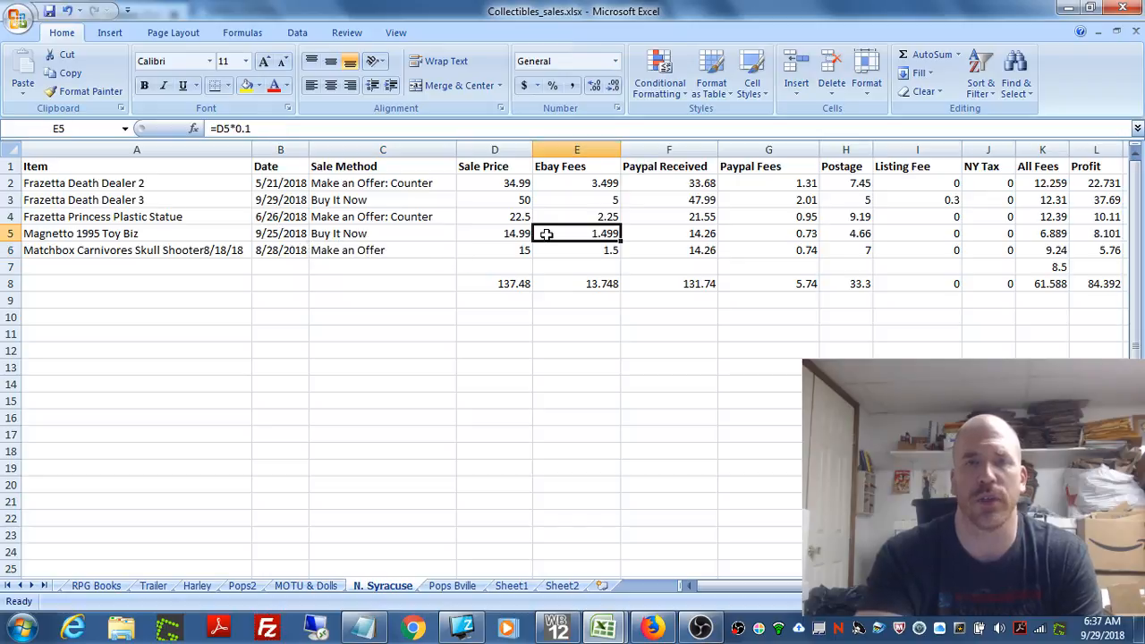
{"action": "left_click", "coordinate": [607, 198]}
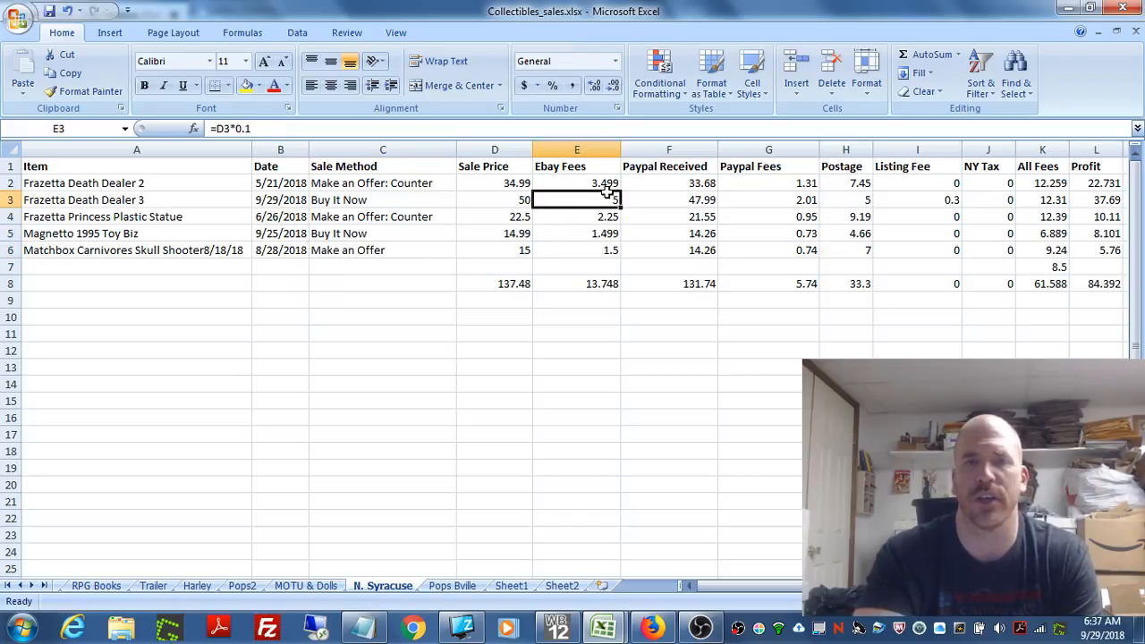
{"action": "left_click", "coordinate": [573, 239]}
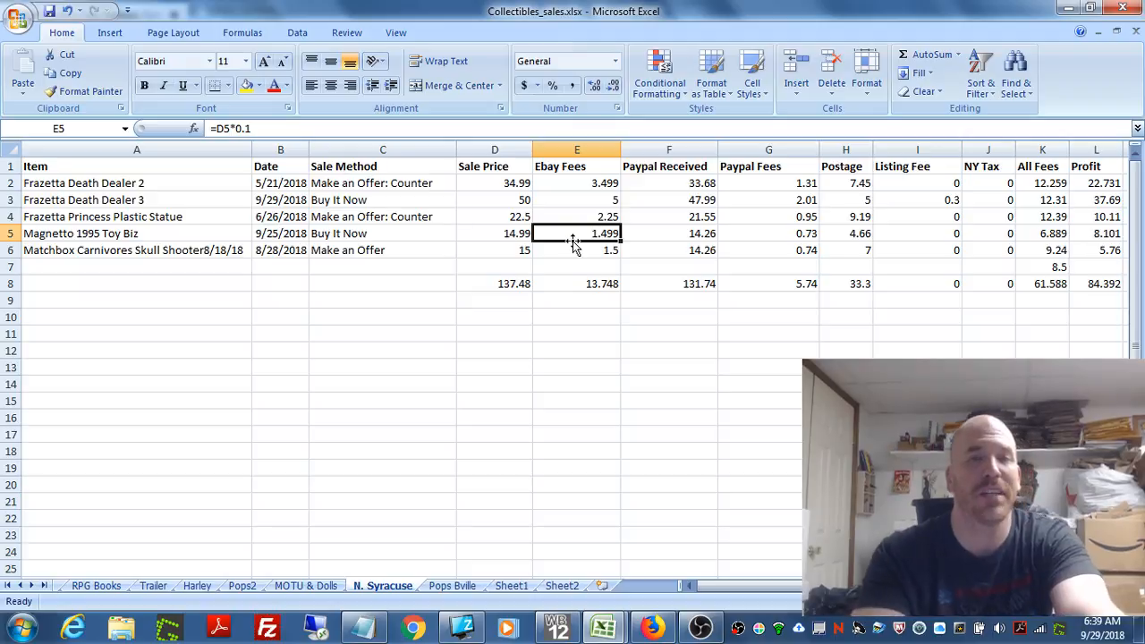
Step: Review the Sale Price, Sale Method, Date and Item cells of the Magnetto 1995 Toy Biz sale in row 5
{"action": "left_click", "coordinate": [507, 234]}
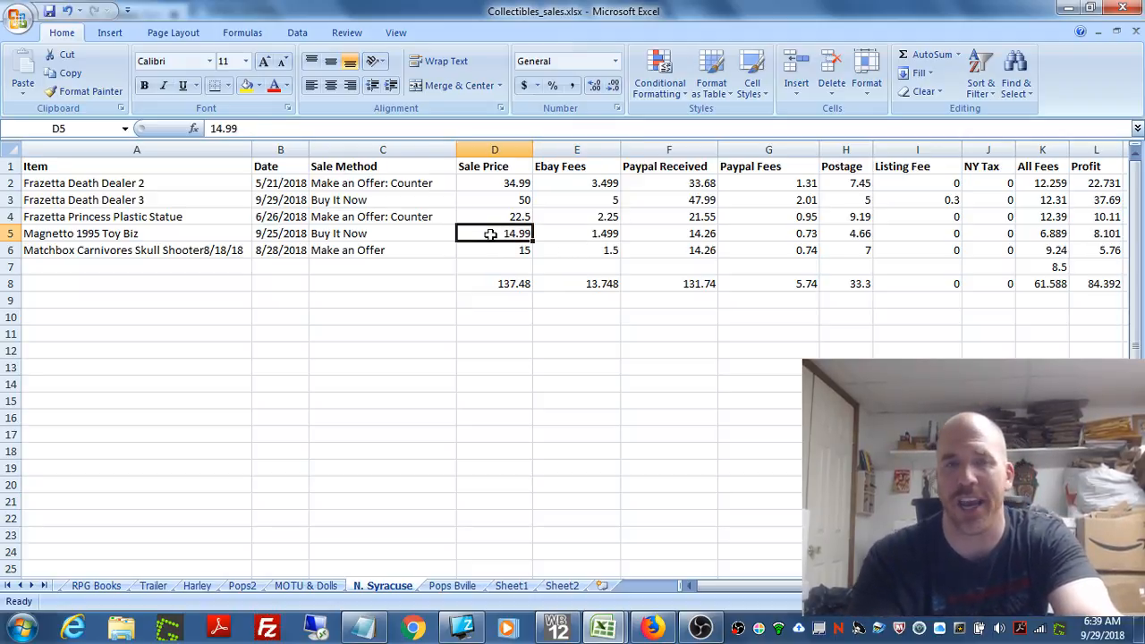
{"action": "left_click", "coordinate": [372, 233]}
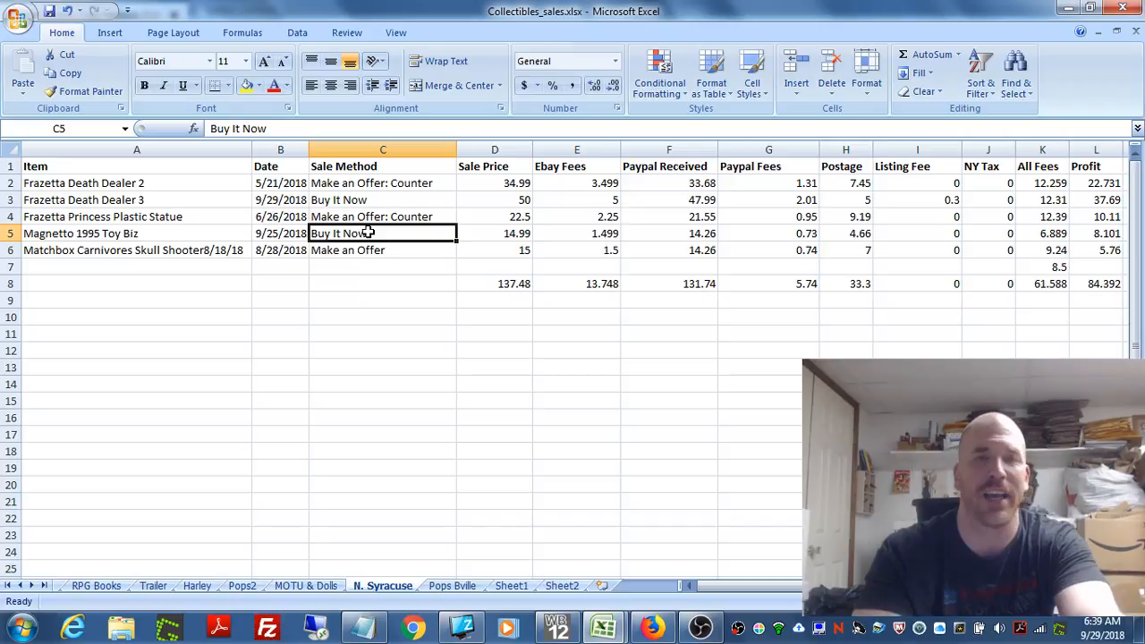
{"action": "left_click", "coordinate": [275, 232]}
{"action": "left_click", "coordinate": [158, 226]}
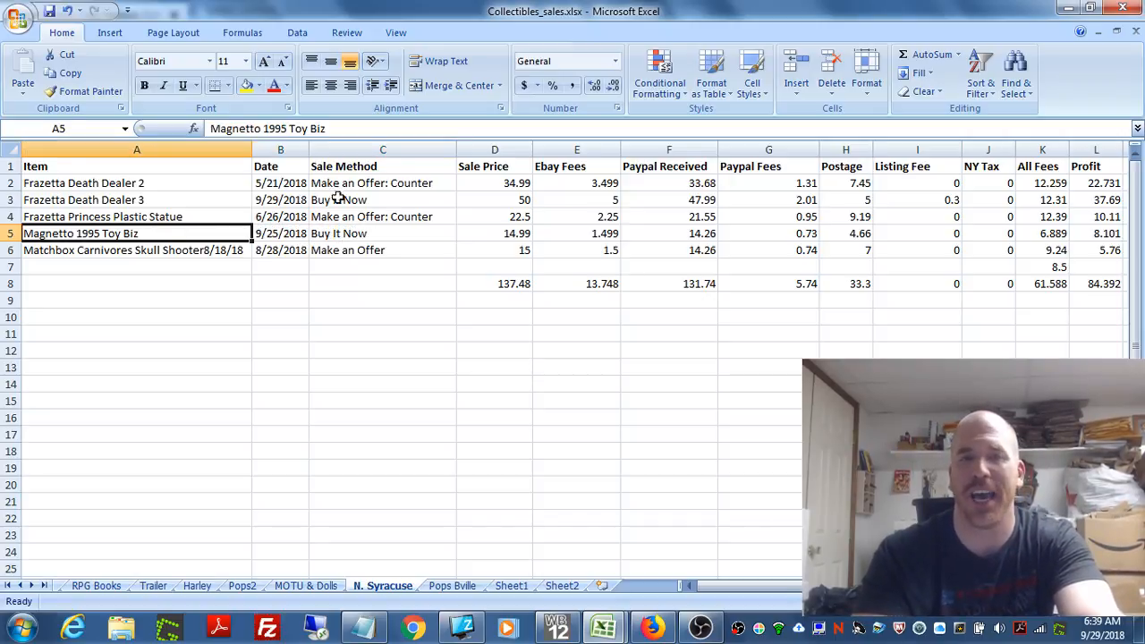
Step: Compare the Sale Price in D4 with Paypal Received in F4, and the Sale Price in D3 with Ebay Fees in E3
{"action": "left_click", "coordinate": [514, 216]}
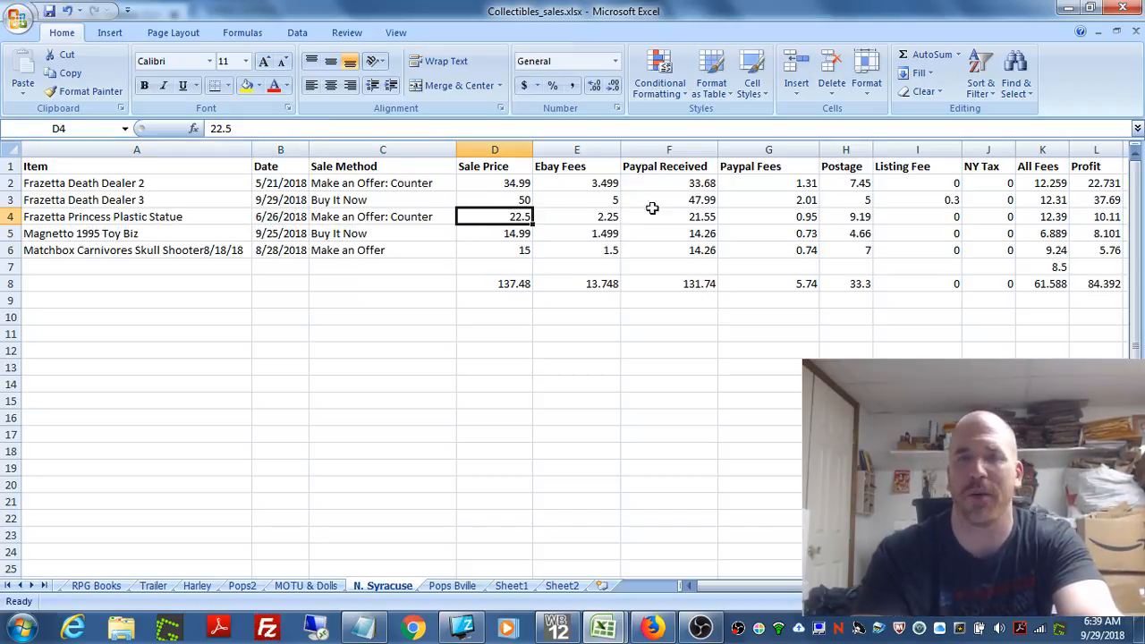
{"action": "left_click", "coordinate": [701, 214]}
{"action": "left_click", "coordinate": [503, 217]}
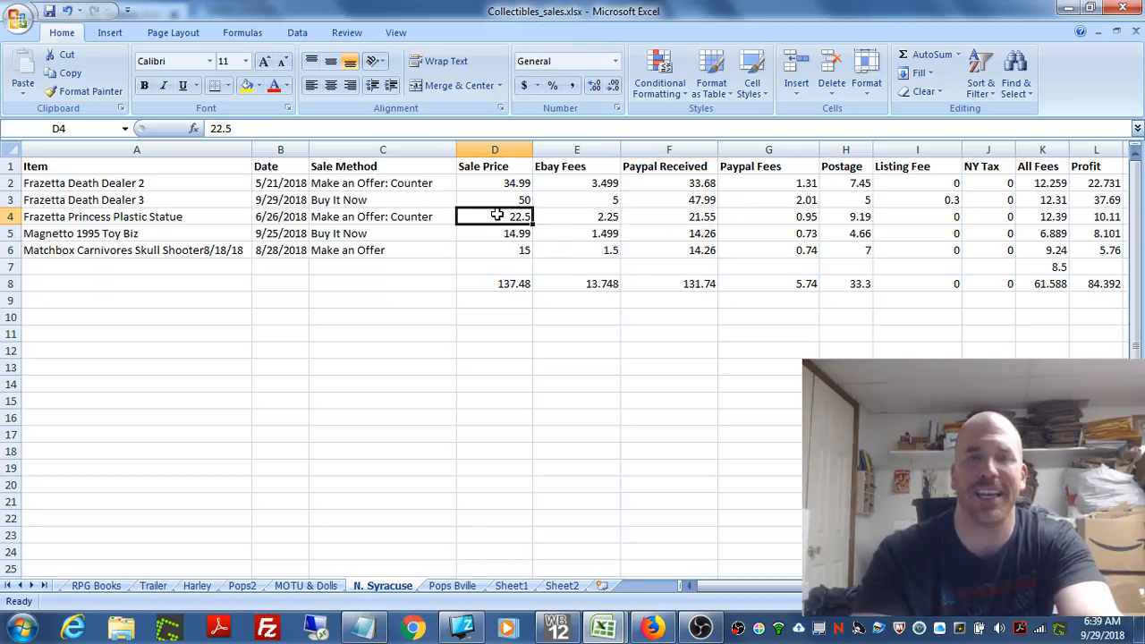
{"action": "left_click", "coordinate": [495, 201]}
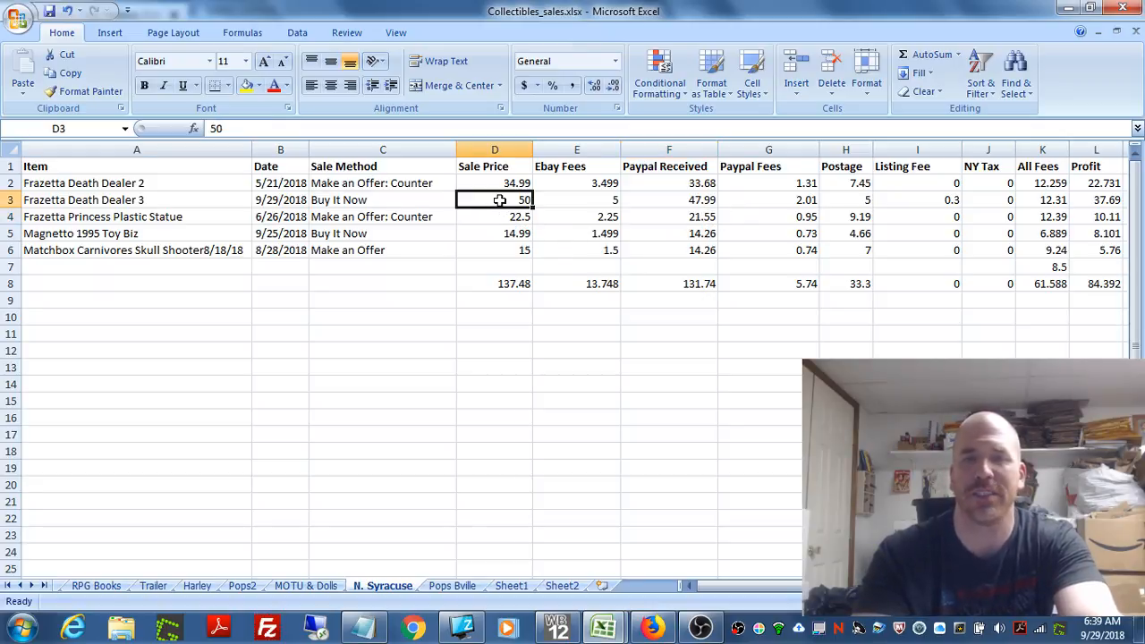
{"action": "left_click", "coordinate": [592, 204]}
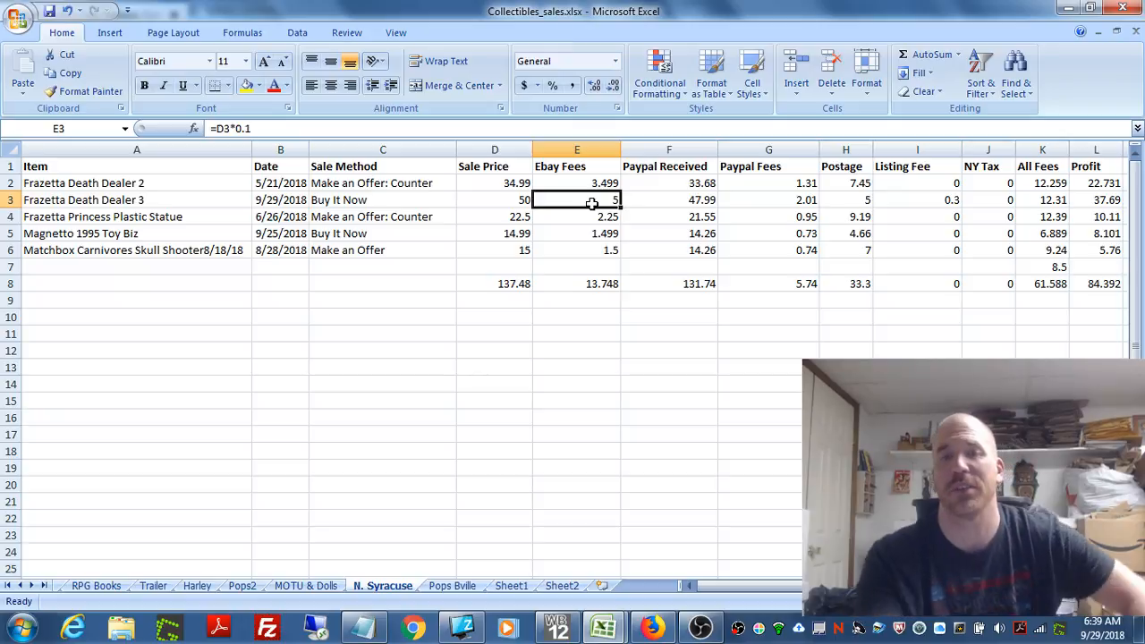